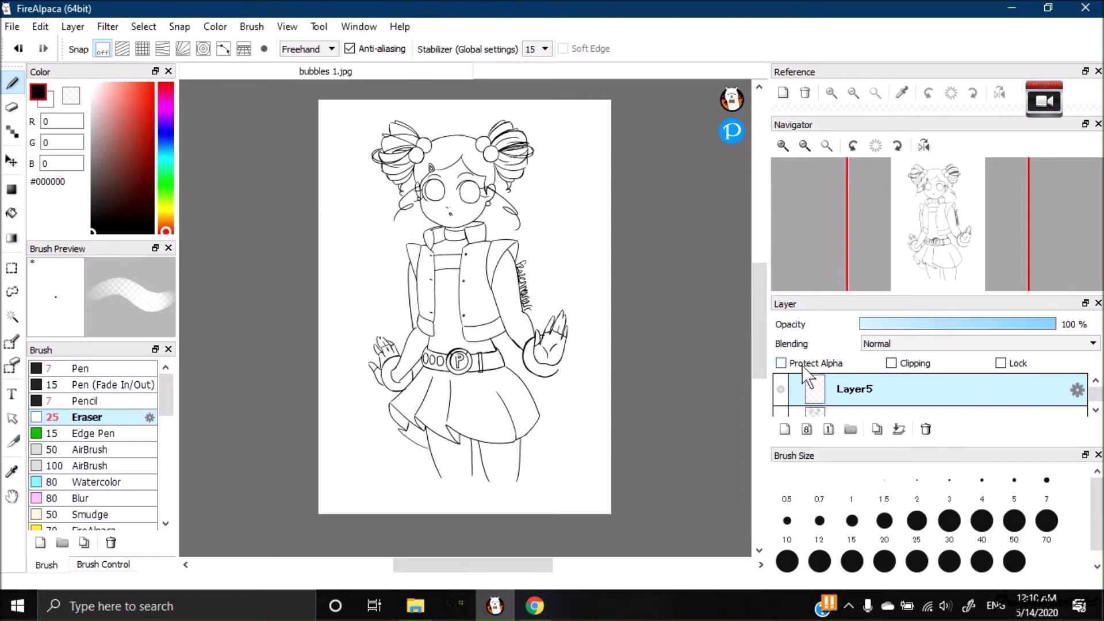
# On the line-art layer below Layer5, close the open outline of the cuff around the raised hand with the Pen.
pyautogui.click(824, 412)
pyautogui.click(97, 369)
pyautogui.press('ctrl+KP_Add')
pyautogui.moveTo(535, 564); pyautogui.dragTo(552, 564)
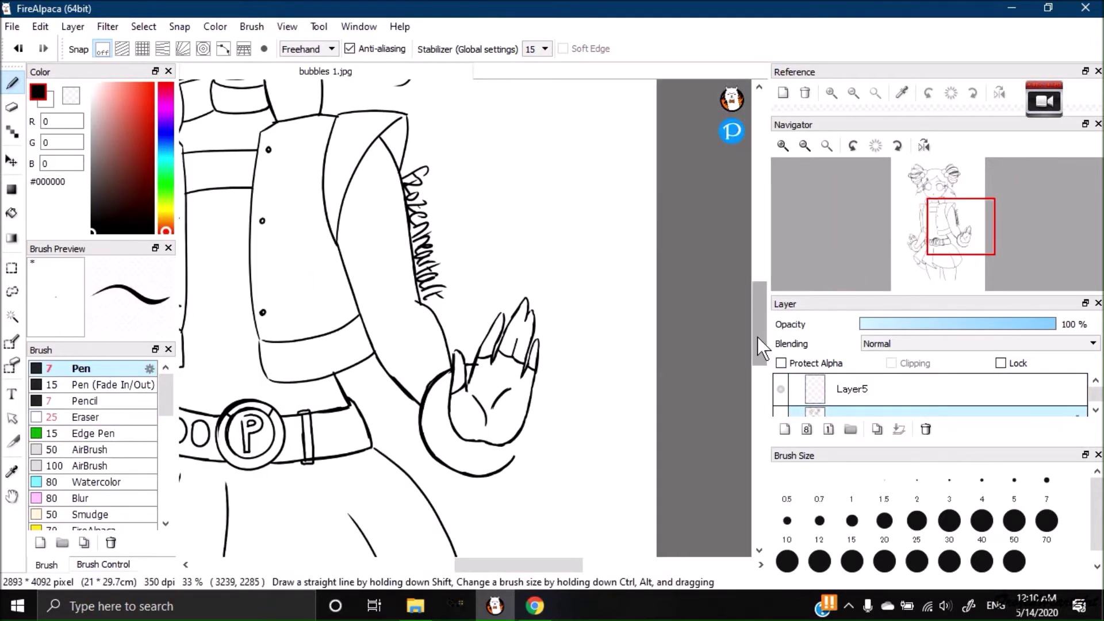
pyautogui.moveTo(757, 337); pyautogui.dragTo(758, 354)
pyautogui.press('ctrl+KP_Add')
pyautogui.moveTo(493, 247)
pyautogui.mouseDown()
pyautogui.moveTo(542, 270)
pyautogui.moveTo(540, 384)
pyautogui.mouseUp()
pyautogui.moveTo(495, 412)
pyautogui.mouseDown()
pyautogui.moveTo(535, 383)
pyautogui.moveTo(556, 306)
pyautogui.moveTo(592, 345)
pyautogui.moveTo(579, 384)
pyautogui.mouseUp()
pyautogui.press('ctrl+KP_Add')
pyautogui.moveTo(517, 437)
pyautogui.mouseDown()
pyautogui.moveTo(594, 340)
pyautogui.moveTo(523, 426)
pyautogui.mouseUp()
# Set the Eraser size to 15 and erase the rough edges along the raised hand's cuff outline.
pyautogui.click(98, 418)
pyautogui.click(851, 521)
pyautogui.moveTo(520, 224); pyautogui.dragTo(581, 284)
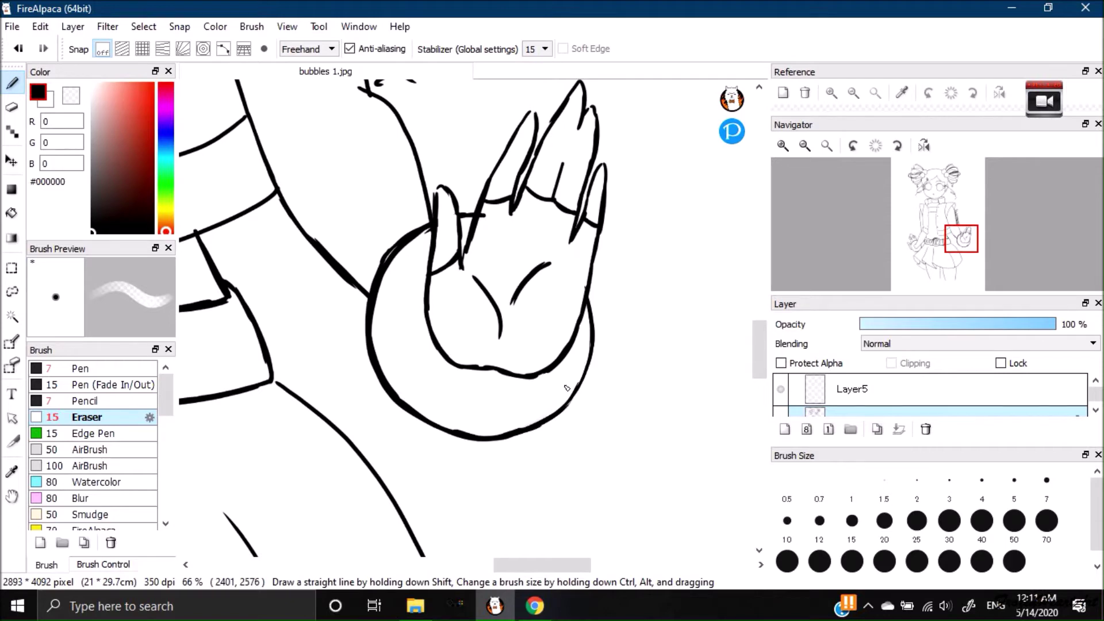
pyautogui.moveTo(434, 252)
pyautogui.mouseDown()
pyautogui.moveTo(429, 236)
pyautogui.moveTo(372, 371)
pyautogui.mouseUp()
pyautogui.press('e')
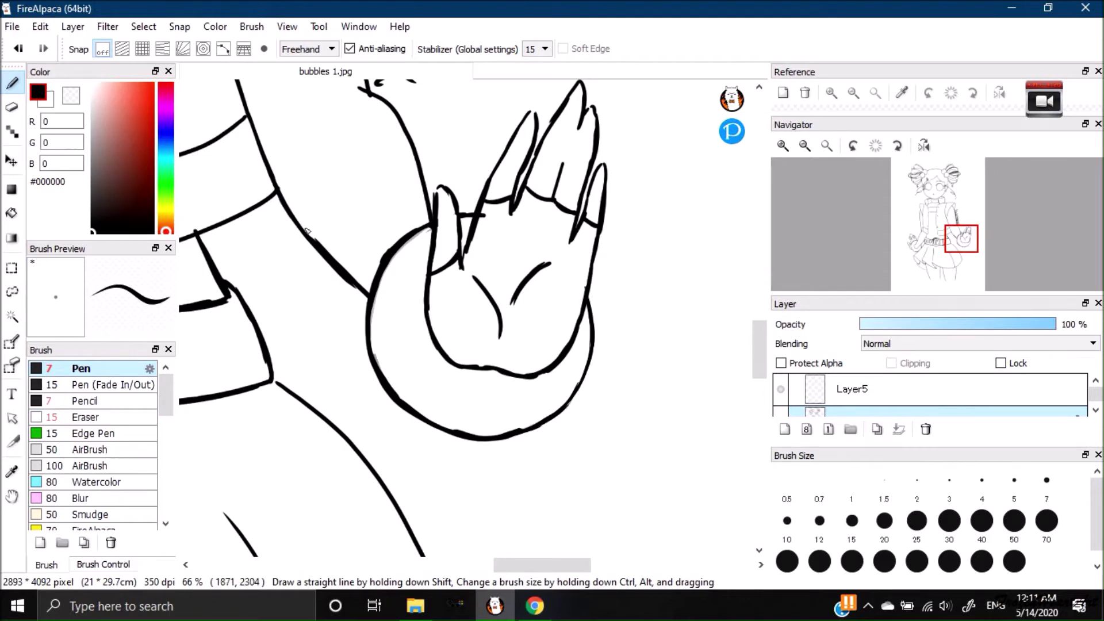
# Erase along the thick sleeve line beside the raised hand's cuff and undo the last stroke.
pyautogui.click(95, 417)
pyautogui.moveTo(318, 238)
pyautogui.mouseDown()
pyautogui.moveTo(367, 289)
pyautogui.moveTo(357, 286)
pyautogui.moveTo(427, 228)
pyautogui.moveTo(363, 345)
pyautogui.mouseUp()
pyautogui.click(104, 365)
pyautogui.press('e')
pyautogui.press('e')
pyautogui.hotkey('ctrl', 'z')
pyautogui.press('ctrl+KP_Add')
pyautogui.press('ctrl+KP_Add')
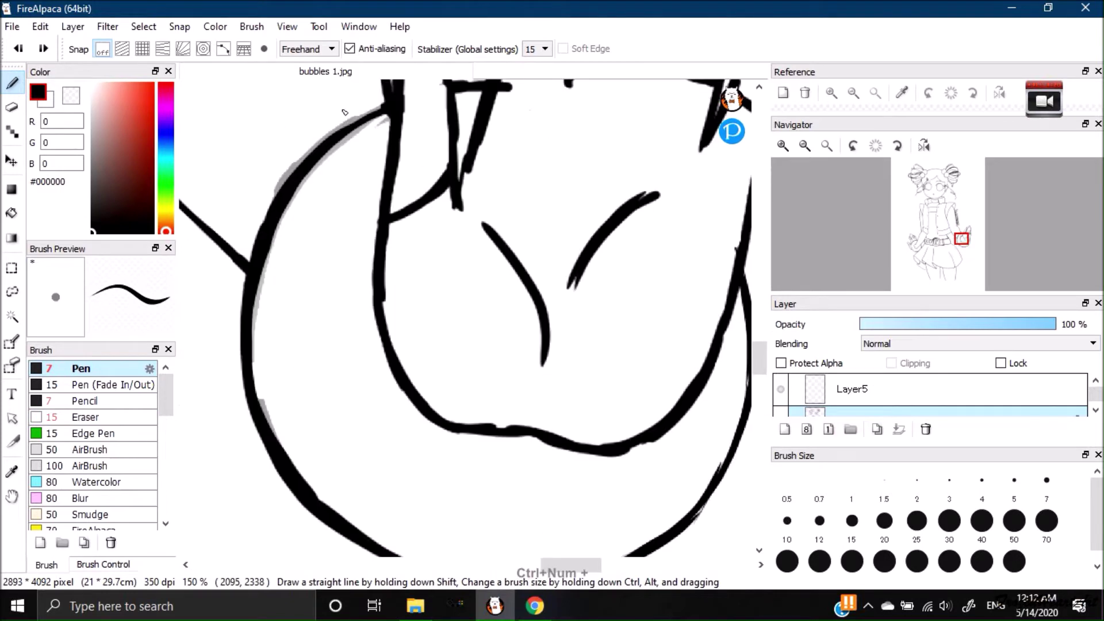
# Clean up the raised hand's thumb outline with Eraser and Pen, and trim the line at the neighbouring finger's base.
pyautogui.click(87, 417)
pyautogui.moveTo(395, 245)
pyautogui.mouseDown()
pyautogui.moveTo(384, 334)
pyautogui.moveTo(405, 237)
pyautogui.mouseUp()
pyautogui.scroll(5, 397, 322)
pyautogui.moveTo(439, 273)
pyautogui.mouseDown()
pyautogui.moveTo(415, 228)
pyautogui.moveTo(445, 366)
pyautogui.mouseUp()
pyautogui.click(86, 368)
pyautogui.moveTo(397, 310)
pyautogui.mouseDown()
pyautogui.moveTo(405, 217)
pyautogui.moveTo(454, 333)
pyautogui.moveTo(461, 403)
pyautogui.mouseUp()
pyautogui.press('e')
pyautogui.moveTo(508, 285)
pyautogui.mouseDown()
pyautogui.moveTo(520, 247)
pyautogui.moveTo(477, 366)
pyautogui.mouseUp()
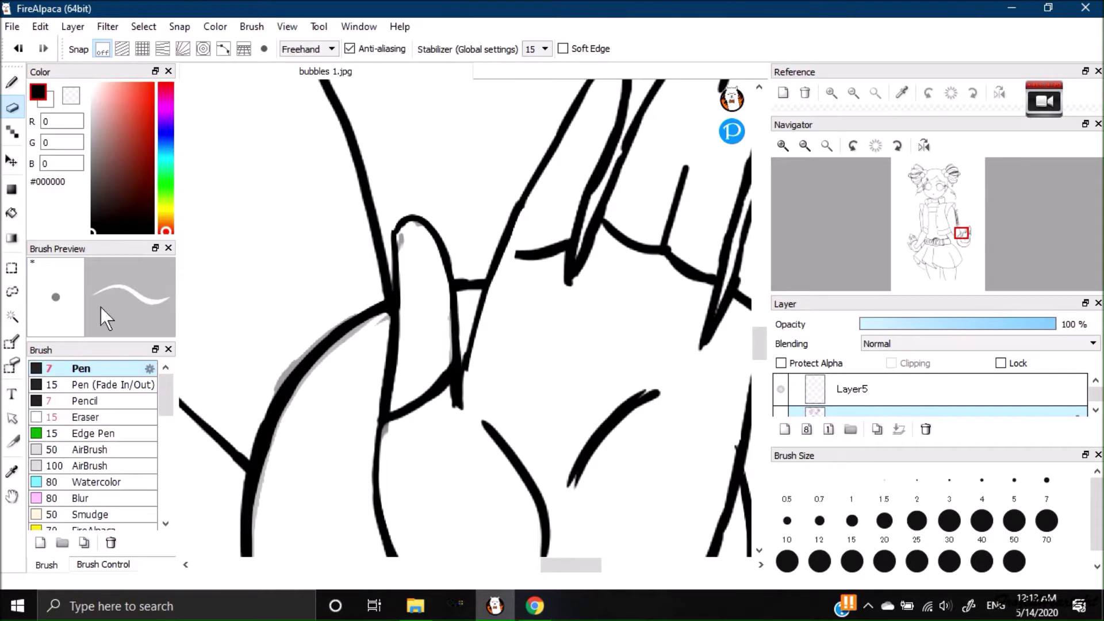
pyautogui.moveTo(515, 216); pyautogui.dragTo(506, 249)
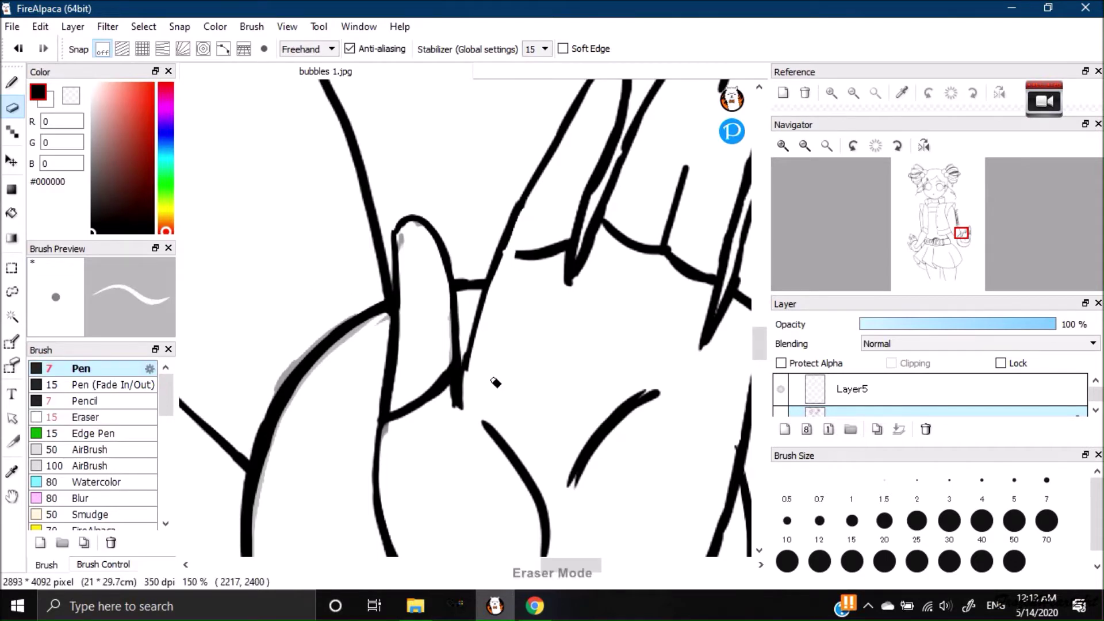
pyautogui.click(150, 369)
pyautogui.click(634, 512)
pyautogui.click(46, 101)
pyautogui.click(51, 104)
pyautogui.click(86, 401)
pyautogui.press('e')
pyautogui.moveTo(489, 315); pyautogui.dragTo(464, 386)
pyautogui.hotkey('ctrl', 'z')
pyautogui.click(82, 368)
pyautogui.hotkey('ctrl', 'z')
# Connect the crease line to the raised hand's first finger with the Pen and erase rough edges along the outer fingers.
pyautogui.moveTo(507, 257)
pyautogui.mouseDown()
pyautogui.moveTo(552, 248)
pyautogui.moveTo(506, 252)
pyautogui.mouseUp()
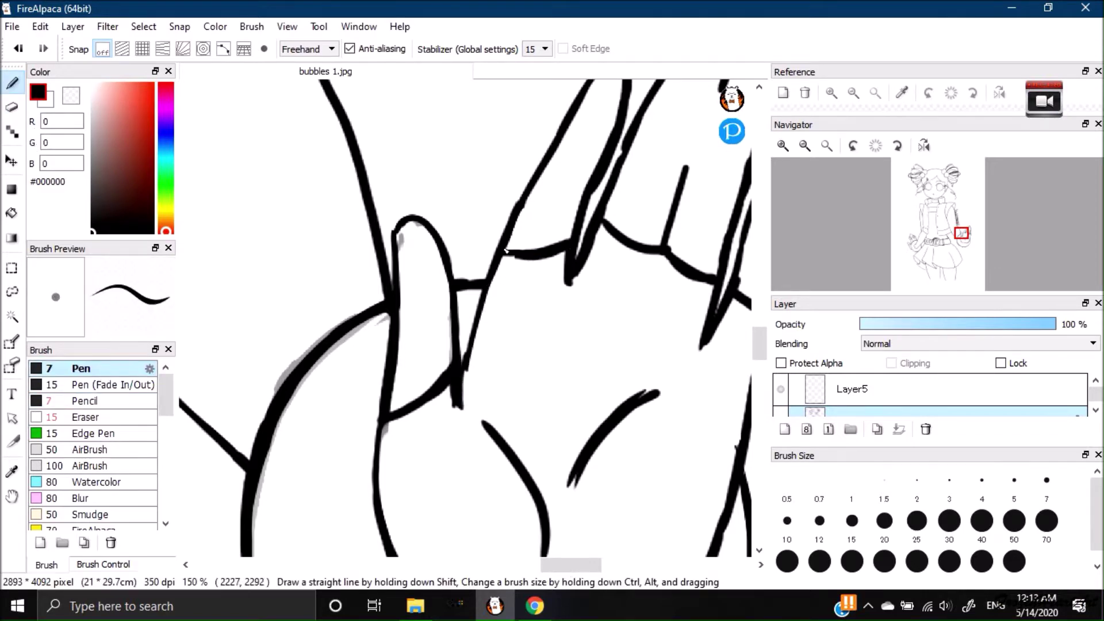
pyautogui.hscroll(3, 624, 334)
pyautogui.press('e')
pyautogui.moveTo(626, 337); pyautogui.dragTo(637, 277)
pyautogui.moveTo(759, 340); pyautogui.dragTo(759, 329)
pyautogui.moveTo(595, 245); pyautogui.dragTo(581, 362)
pyautogui.moveTo(596, 286); pyautogui.dragTo(576, 368)
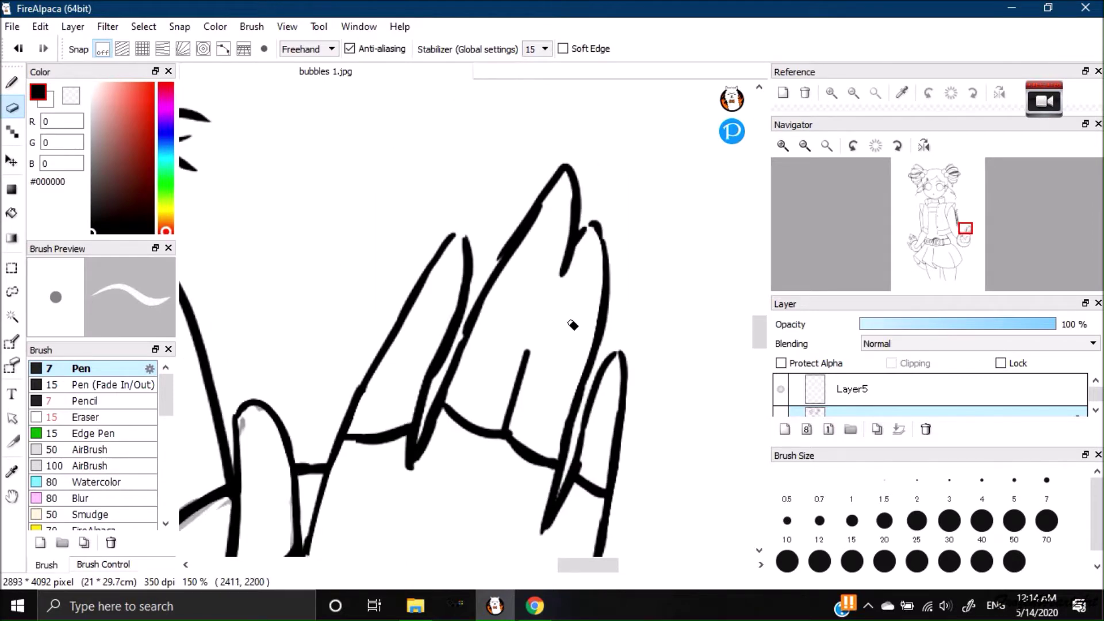
# Redraw the side of the raised hand's tallest finger with the Pen and erase the excess along it and the little finger.
pyautogui.click(12, 82)
pyautogui.moveTo(503, 249); pyautogui.dragTo(457, 354)
pyautogui.click(12, 107)
pyautogui.moveTo(549, 200)
pyautogui.mouseDown()
pyautogui.moveTo(528, 230)
pyautogui.moveTo(530, 249)
pyautogui.mouseUp()
pyautogui.moveTo(587, 462); pyautogui.dragTo(593, 426)
pyautogui.press('b')
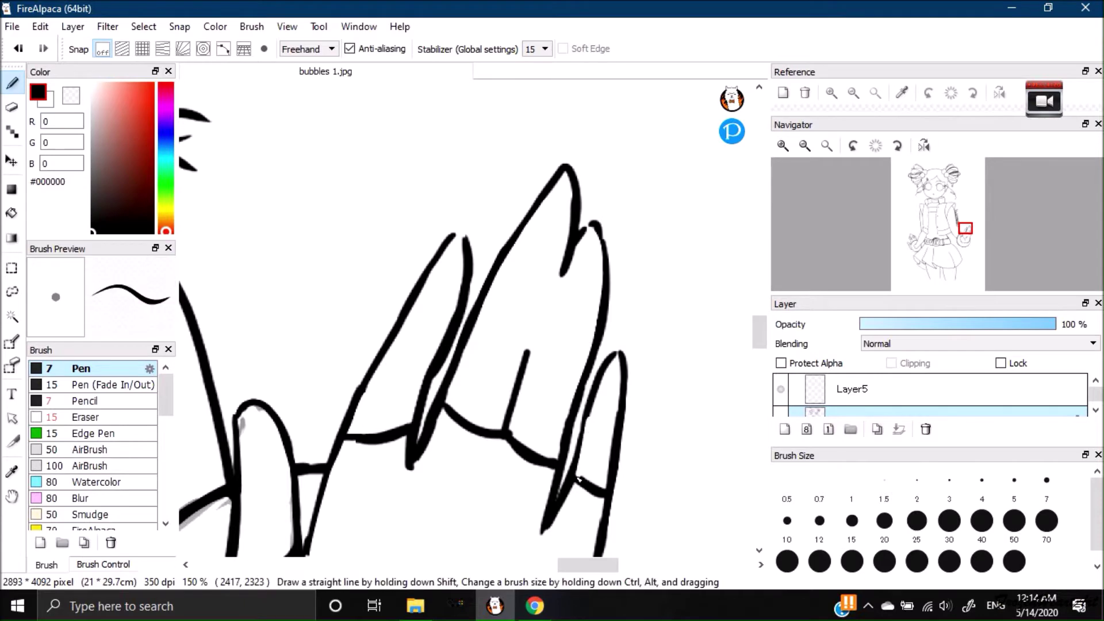
# Erase stray line pieces along the outer strands of the hair bun on the drawing's right side.
pyautogui.moveTo(574, 565); pyautogui.dragTo(474, 564)
pyautogui.hotkey('ctrl', '-')
pyautogui.hotkey('ctrl', '-')
pyautogui.hotkey('ctrl', '-')
pyautogui.hotkey('ctrl', '-')
pyautogui.hotkey('ctrl', '-')
pyautogui.moveTo(756, 292); pyautogui.dragTo(759, 239)
pyautogui.hotkey('ctrl', '+')
pyautogui.hotkey('ctrl', '+')
pyautogui.hotkey('ctrl', '+')
pyautogui.press('e')
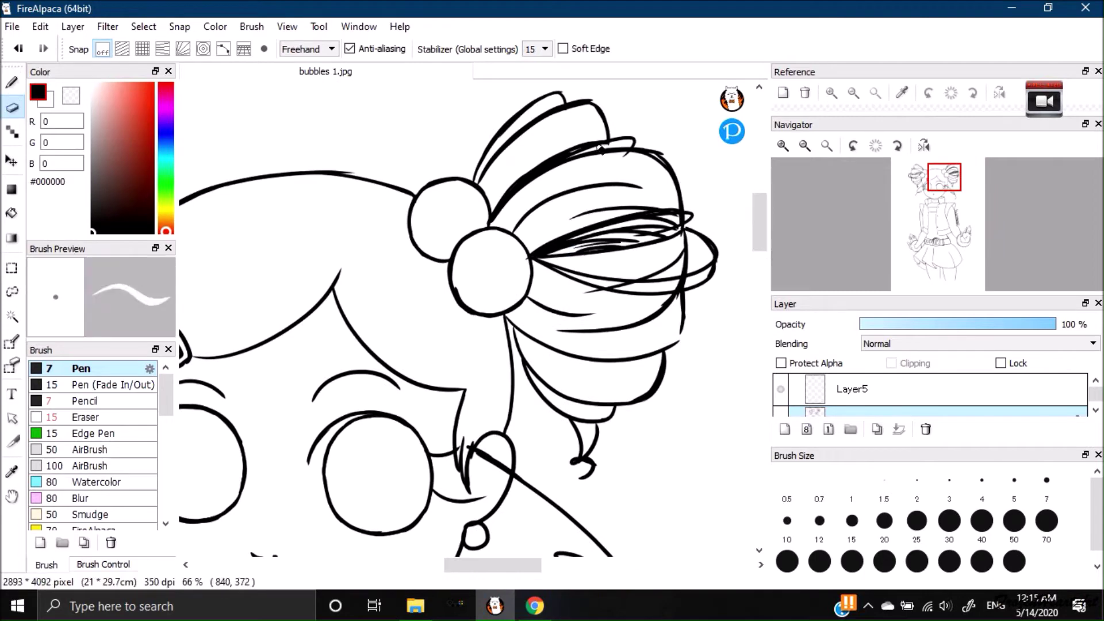
pyautogui.press('ctrl+KP_Add')
pyautogui.press('ctrl+KP_Add')
pyautogui.moveTo(501, 566); pyautogui.dragTo(519, 565)
pyautogui.moveTo(757, 209); pyautogui.dragTo(756, 196)
pyautogui.moveTo(534, 338)
pyautogui.mouseDown()
pyautogui.moveTo(674, 311)
pyautogui.moveTo(592, 322)
pyautogui.mouseUp()
pyautogui.press('ctrl+KP_Add')
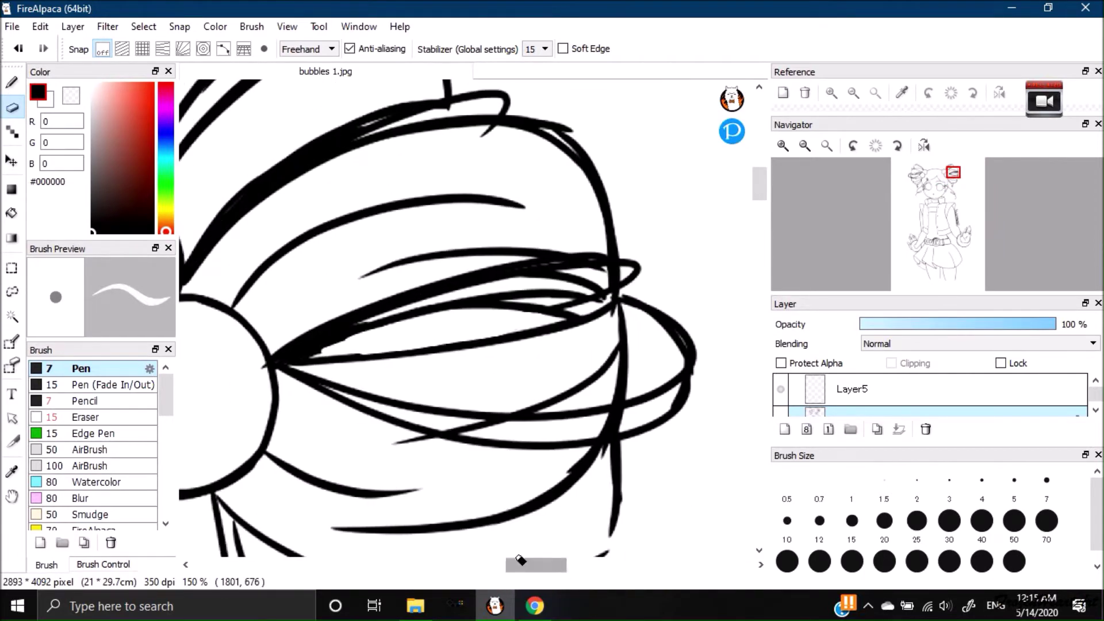
pyautogui.moveTo(508, 443)
pyautogui.mouseDown()
pyautogui.moveTo(468, 464)
pyautogui.moveTo(650, 461)
pyautogui.mouseUp()
# Redraw the outer curve of the right-side hair bun with the Pen.
pyautogui.press('ctrl+KP_Subtract')
pyautogui.press('ctrl+KP_Subtract')
pyautogui.press('ctrl+KP_Subtract')
pyautogui.press('b')
pyautogui.press('ctrl+KP_Add')
pyautogui.press('ctrl+KP_Add')
pyautogui.moveTo(761, 222); pyautogui.dragTo(761, 236)
pyautogui.moveTo(614, 260); pyautogui.dragTo(544, 345)
# Erase the overhanging and doubled line ends on the lower curls of the left-side hair bun and touch up with the Pen.
pyautogui.press('ctrl+KP_Subtract')
pyautogui.press('ctrl+KP_Subtract')
pyautogui.press('ctrl+KP_Subtract')
pyautogui.moveTo(493, 565); pyautogui.dragTo(443, 570)
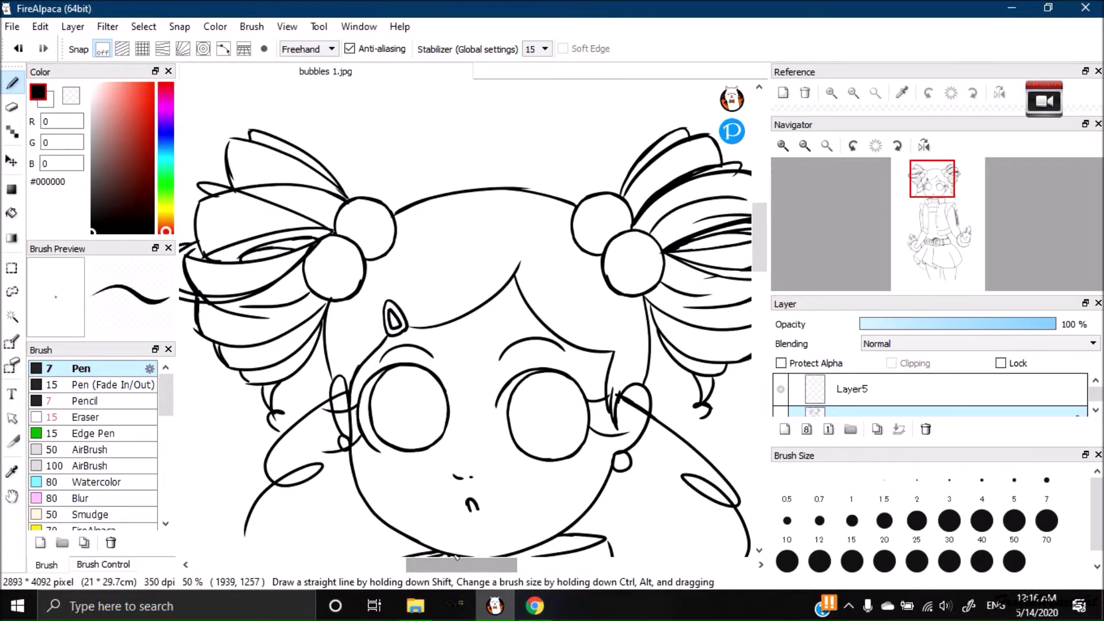
pyautogui.press('ctrl+KP_Add')
pyautogui.press('ctrl+KP_Add')
pyautogui.press('e')
pyautogui.moveTo(760, 223)
pyautogui.mouseDown()
pyautogui.moveTo(748, 204)
pyautogui.moveTo(760, 220)
pyautogui.mouseUp()
pyautogui.click(14, 82)
pyautogui.press('ctrl+KP_Add')
pyautogui.moveTo(363, 563); pyautogui.dragTo(349, 562)
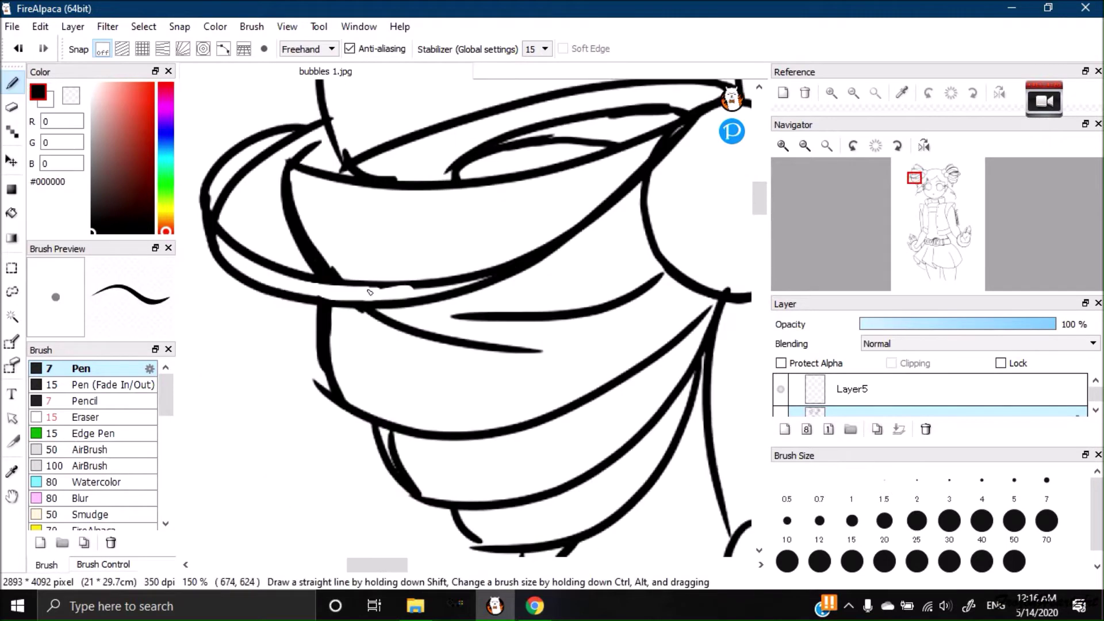
pyautogui.press('e')
pyautogui.moveTo(390, 430); pyautogui.dragTo(411, 482)
pyautogui.moveTo(310, 351); pyautogui.dragTo(337, 407)
pyautogui.press('b')
pyautogui.moveTo(416, 435); pyautogui.dragTo(367, 418)
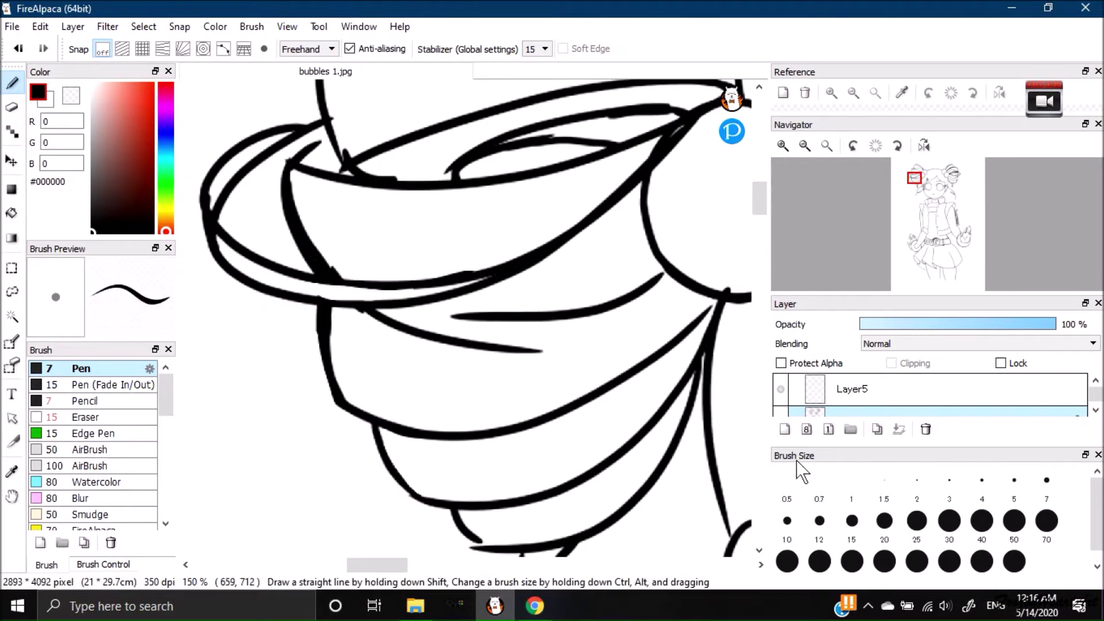
# Examine the outline at the top of the head and the upper part of the skirt for rough lines.
pyautogui.press('ctrl+KP_Subtract')
pyautogui.press('ctrl+KP_Subtract')
pyautogui.press('ctrl+KP_Add')
pyautogui.press('e')
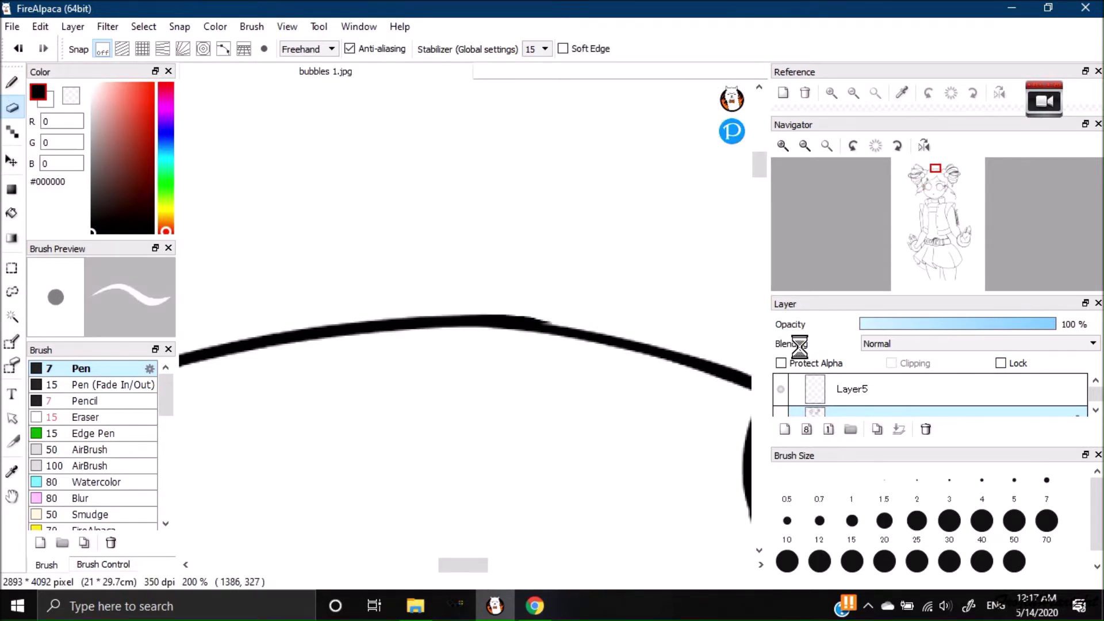
pyautogui.press('ctrl+KP_Subtract')
pyautogui.press('ctrl+KP_Subtract')
pyautogui.press('ctrl+KP_Subtract')
pyautogui.press('ctrl+KP_Subtract')
pyautogui.press('ctrl+KP_Subtract')
pyautogui.moveTo(757, 276); pyautogui.dragTo(757, 357)
pyautogui.press('ctrl+KP_Add')
pyautogui.press('ctrl+KP_Add')
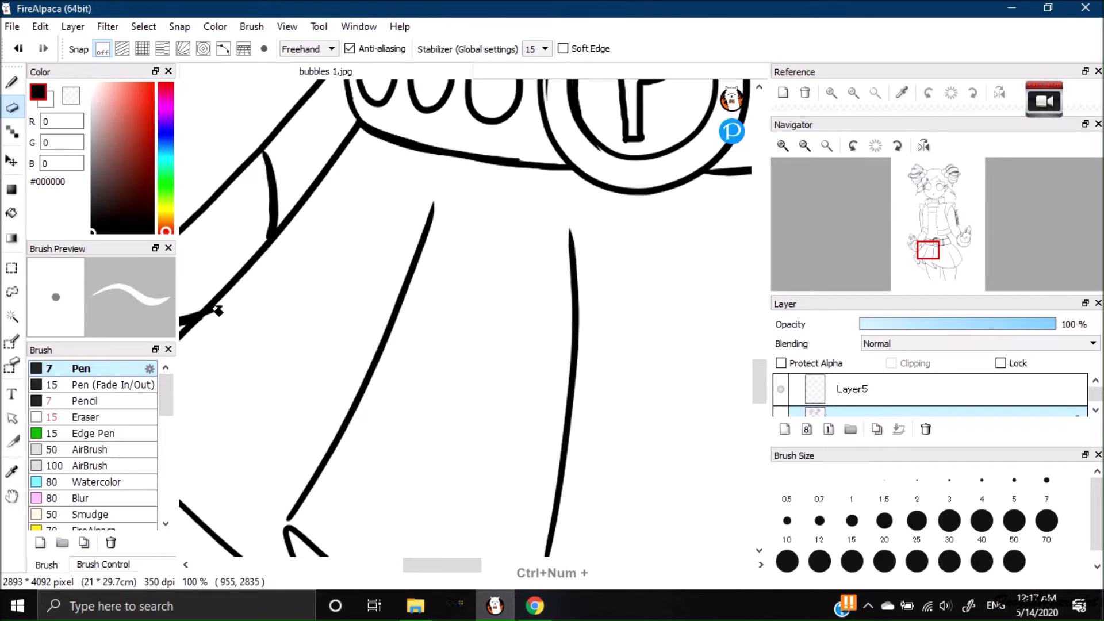
# Erase the rough edge along the belt's upper line between the belt loop and the hip.
pyautogui.click(13, 83)
pyautogui.press('ctrl+KP_Subtract')
pyautogui.moveTo(455, 566); pyautogui.dragTo(515, 574)
pyautogui.press('ctrl+KP_Add')
pyautogui.moveTo(755, 368); pyautogui.dragTo(753, 342)
pyautogui.moveTo(545, 568); pyautogui.dragTo(509, 570)
pyautogui.click(13, 107)
pyautogui.press('ctrl+KP_Add')
pyautogui.moveTo(503, 309)
pyautogui.mouseDown()
pyautogui.moveTo(717, 267)
pyautogui.moveTo(711, 244)
pyautogui.mouseUp()
pyautogui.click(13, 83)
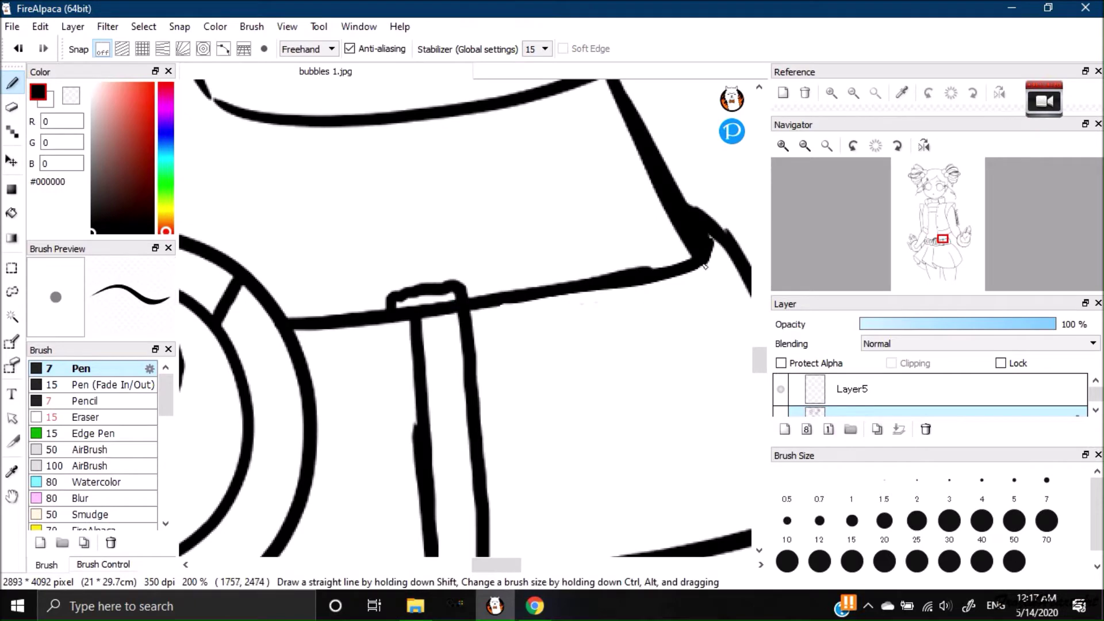
# Erase the line crossing the belt loop and its uneven side, and redraw the loop's side with the Pen.
pyautogui.click(13, 107)
pyautogui.moveTo(426, 317); pyautogui.dragTo(459, 310)
pyautogui.moveTo(759, 360); pyautogui.dragTo(759, 381)
pyautogui.moveTo(453, 218)
pyautogui.mouseDown()
pyautogui.moveTo(473, 208)
pyautogui.moveTo(428, 223)
pyautogui.moveTo(445, 211)
pyautogui.moveTo(436, 126)
pyautogui.mouseUp()
pyautogui.click(13, 84)
pyautogui.moveTo(759, 380); pyautogui.dragTo(758, 366)
pyautogui.moveTo(419, 168); pyautogui.dragTo(433, 382)
# Close the gap below the little finger of the left-side hand with the Pen and erase the excess at the finger crease.
pyautogui.press('ctrl+KP_Subtract')
pyautogui.press('ctrl+KP_Subtract')
pyautogui.press('ctrl+KP_Subtract')
pyautogui.press('ctrl+KP_Subtract')
pyautogui.press('ctrl+KP_Subtract')
pyautogui.press('ctrl+KP_Add')
pyautogui.press('ctrl+KP_Add')
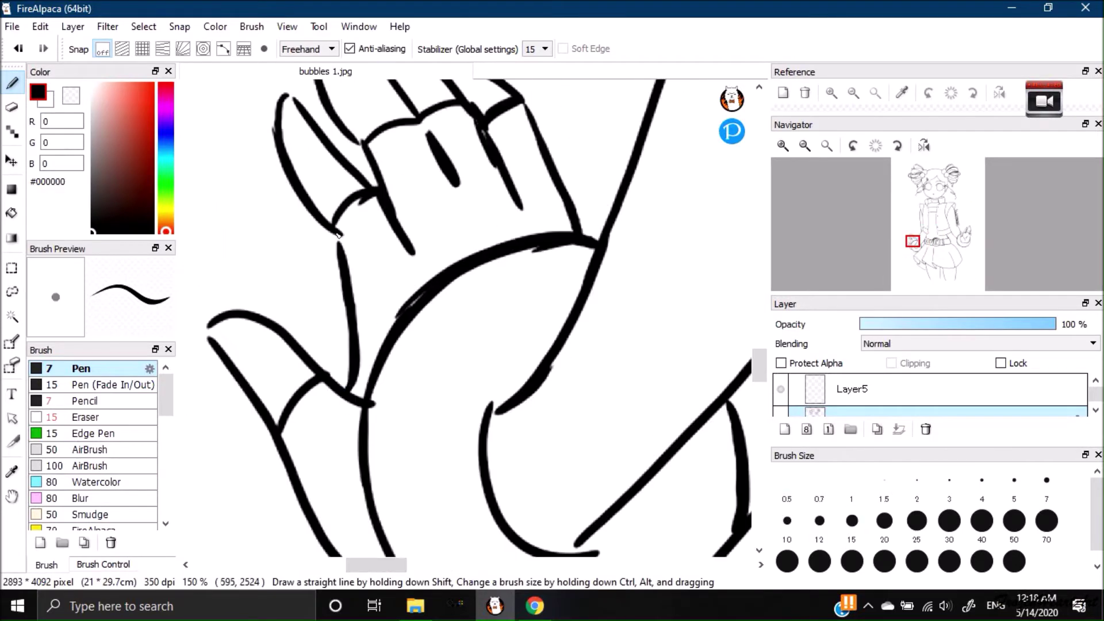
pyautogui.moveTo(339, 236); pyautogui.dragTo(341, 252)
pyautogui.click(11, 108)
pyautogui.moveTo(357, 205)
pyautogui.mouseDown()
pyautogui.moveTo(337, 223)
pyautogui.moveTo(381, 201)
pyautogui.mouseUp()
pyautogui.click(12, 84)
# Join the left-side hand's palm outline to its cuff with the Pen and erase the rough upper and lower cuff edges.
pyautogui.click(12, 108)
pyautogui.moveTo(534, 256); pyautogui.dragTo(587, 253)
pyautogui.moveTo(759, 368); pyautogui.dragTo(759, 379)
pyautogui.click(13, 85)
pyautogui.moveTo(361, 424); pyautogui.dragTo(413, 431)
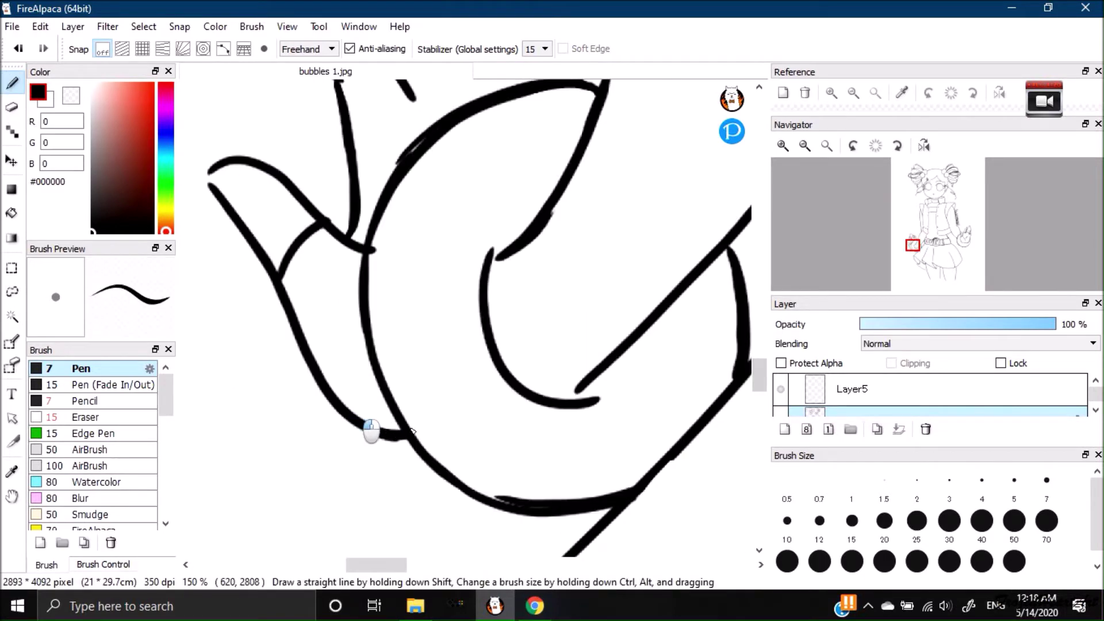
pyautogui.click(12, 107)
pyautogui.moveTo(490, 491)
pyautogui.mouseDown()
pyautogui.moveTo(560, 474)
pyautogui.moveTo(649, 478)
pyautogui.mouseUp()
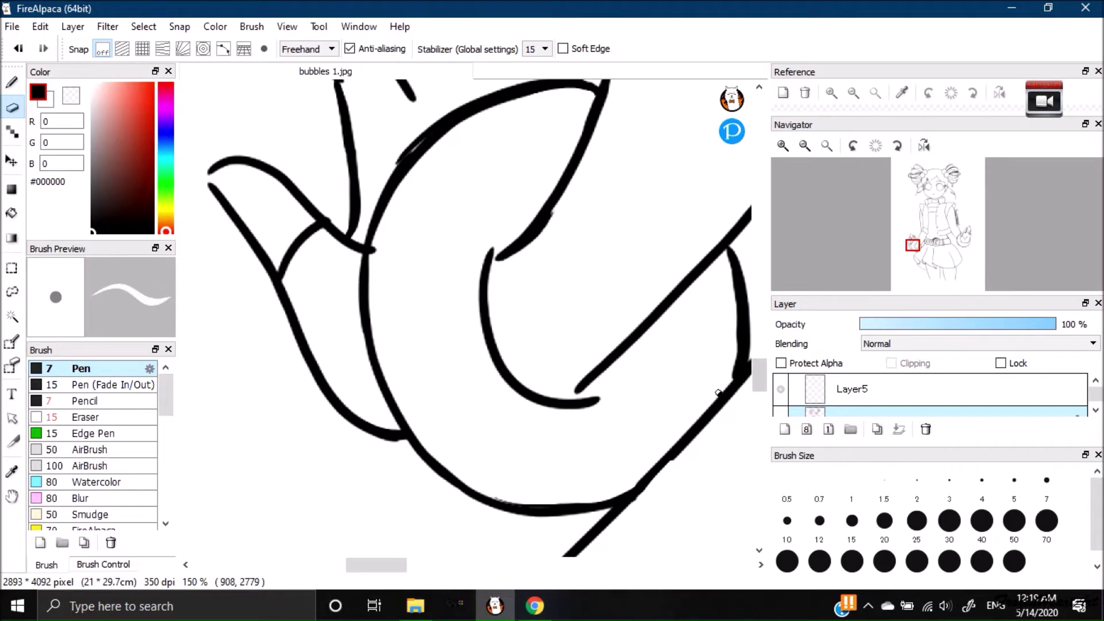
# Examine the legs and the pleats along the skirt's hem for rough lines.
pyautogui.press('ctrl+KP_Subtract')
pyautogui.press('ctrl+KP_Subtract')
pyautogui.press('ctrl+KP_Subtract')
pyautogui.press('ctrl+KP_Subtract')
pyautogui.press('ctrl+KP_Subtract')
pyautogui.moveTo(757, 342); pyautogui.dragTo(758, 367)
pyautogui.press('ctrl+KP_Add')
pyautogui.press('ctrl+KP_Add')
pyautogui.moveTo(469, 564); pyautogui.dragTo(490, 564)
pyautogui.press('ctrl+KP_Add')
pyautogui.press('ctrl+KP_Add')
pyautogui.press('b')
pyautogui.press('ctrl+KP_Subtract')
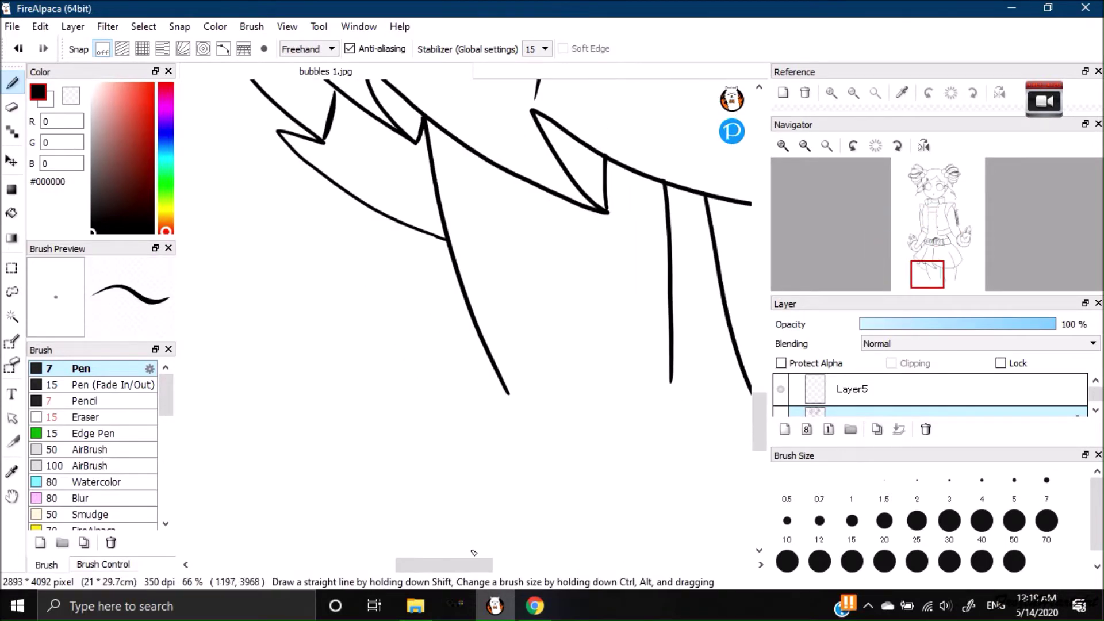
pyautogui.moveTo(519, 580); pyautogui.dragTo(485, 580)
pyautogui.moveTo(760, 413); pyautogui.dragTo(760, 390)
pyautogui.moveTo(460, 564); pyautogui.dragTo(430, 565)
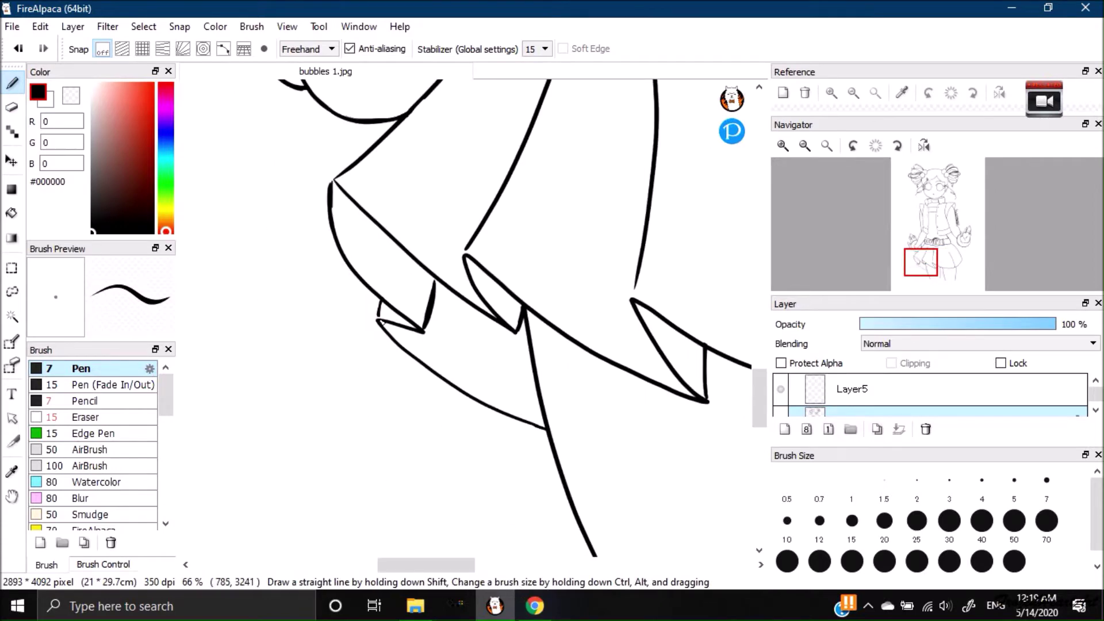
# Draw the skirt's back hem between the legs and below the right-side hem edge with the Pen.
pyautogui.press('ctrl+KP_Subtract')
pyautogui.press('ctrl+KP_Subtract')
pyautogui.press('ctrl+KP_Subtract')
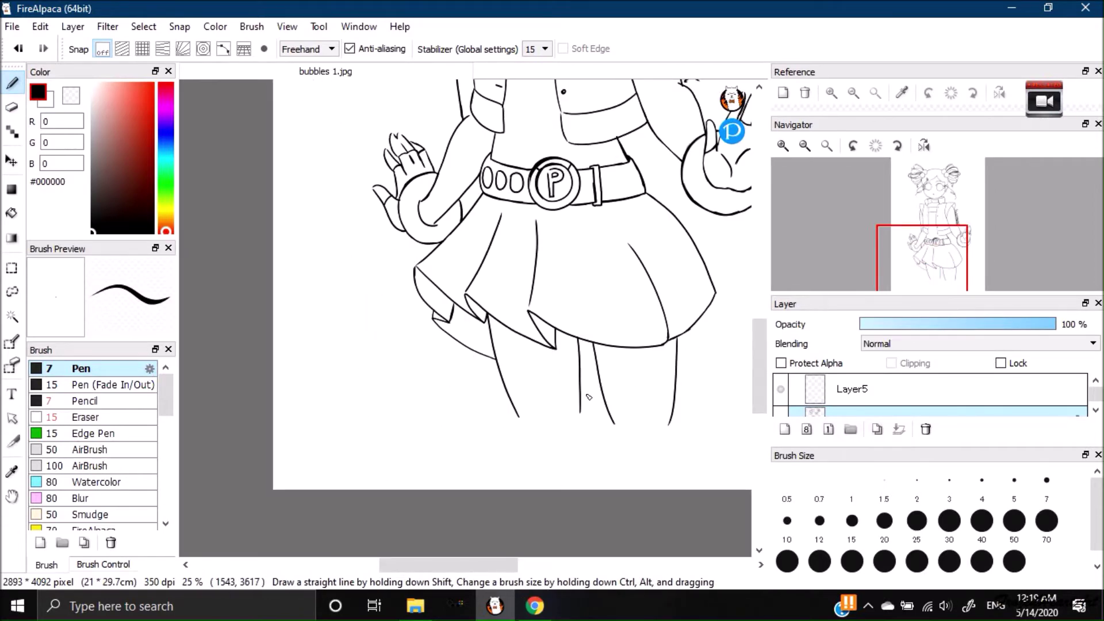
pyautogui.press('ctrl+KP_Add')
pyautogui.press('ctrl+KP_Add')
pyautogui.press('ctrl+KP_Add')
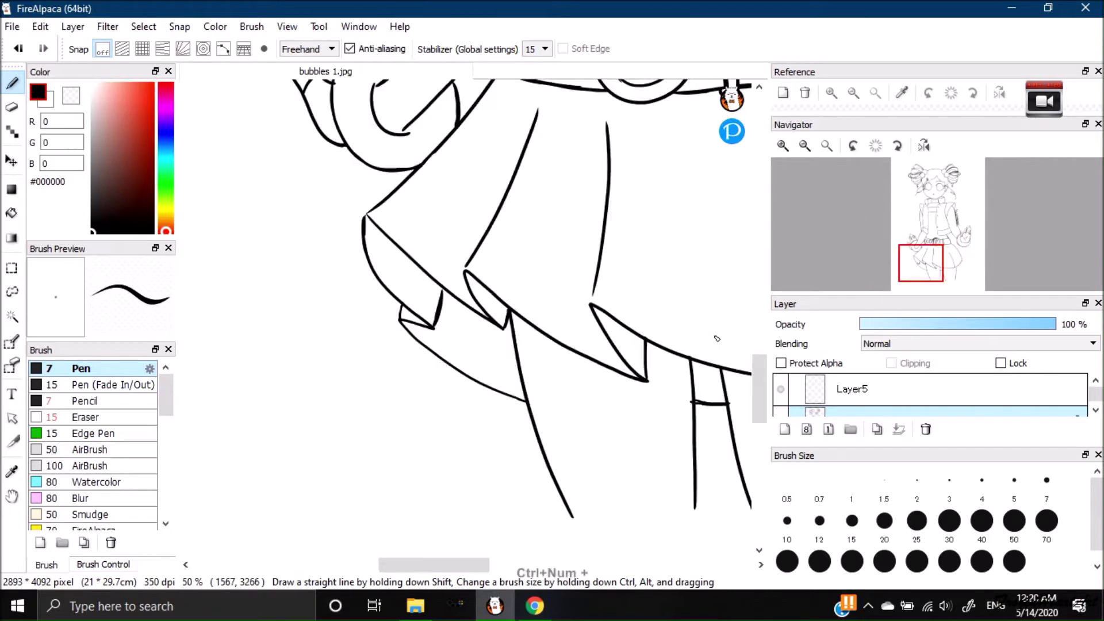
pyautogui.moveTo(535, 396); pyautogui.dragTo(633, 285)
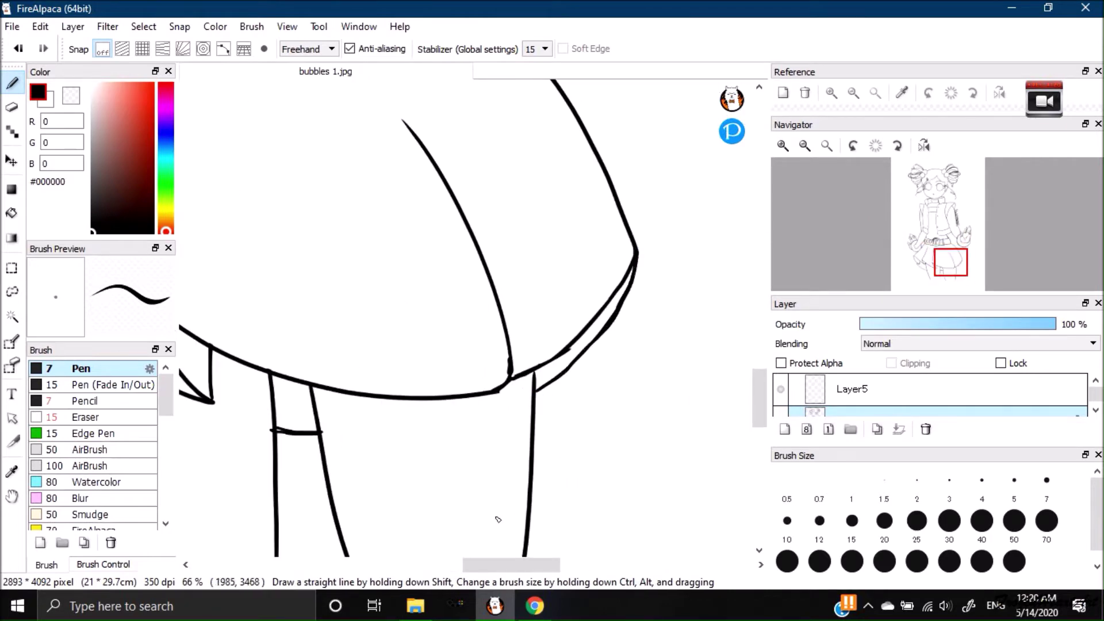
# Touch up the line joints along the right-side hem with the Pen and erase the excess.
pyautogui.moveTo(506, 565); pyautogui.dragTo(473, 564)
pyautogui.press('ctrl+KP_Add')
pyautogui.press('ctrl+KP_Add')
pyautogui.moveTo(759, 399); pyautogui.dragTo(759, 442)
pyautogui.moveTo(517, 266)
pyautogui.mouseDown()
pyautogui.moveTo(487, 261)
pyautogui.moveTo(471, 277)
pyautogui.mouseUp()
pyautogui.click(12, 108)
pyautogui.moveTo(592, 253); pyautogui.dragTo(596, 276)
# Close the gap between the middle pleat line and the skirt's hem with the Pen.
pyautogui.press('ctrl+KP_Subtract')
pyautogui.press('ctrl+KP_Subtract')
pyautogui.press('ctrl+KP_Subtract')
pyautogui.press('ctrl+KP_Subtract')
pyautogui.moveTo(759, 394); pyautogui.dragTo(759, 374)
pyautogui.press('ctrl+KP_Add')
pyautogui.press('ctrl+KP_Add')
pyautogui.press('ctrl+KP_Add')
pyautogui.click(12, 82)
pyautogui.moveTo(279, 384); pyautogui.dragTo(272, 433)
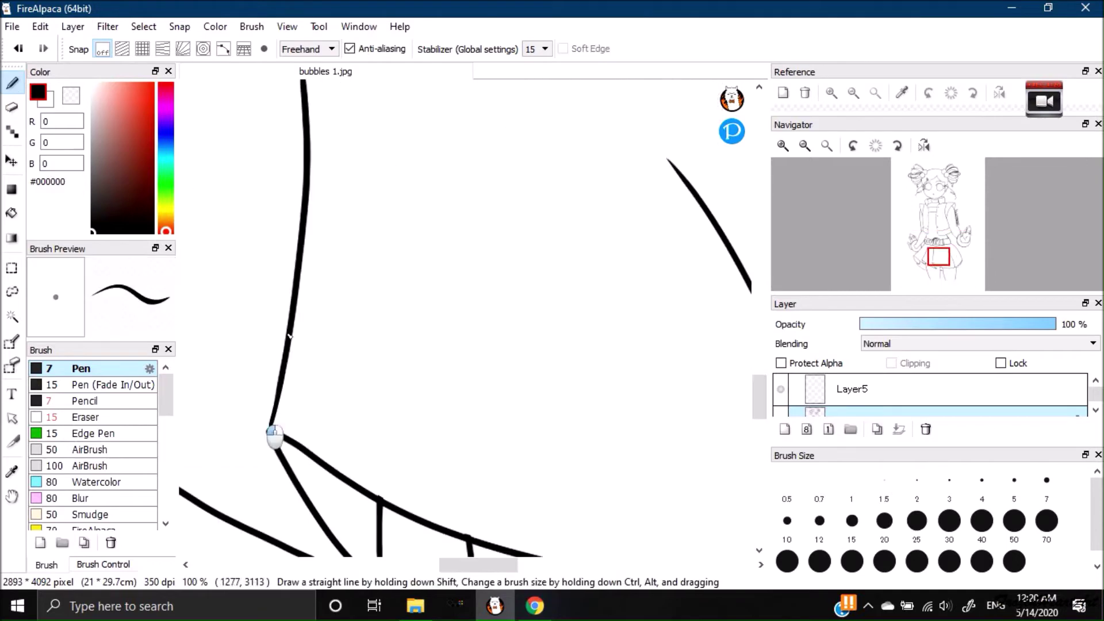
# Select Layer5, place it beneath Layer4, and set the AirBrush to size 70.
pyautogui.press('ctrl+KP_Subtract')
pyautogui.press('ctrl+KP_Subtract')
pyautogui.moveTo(754, 386); pyautogui.dragTo(753, 340)
pyautogui.scroll(2, 753, 341)
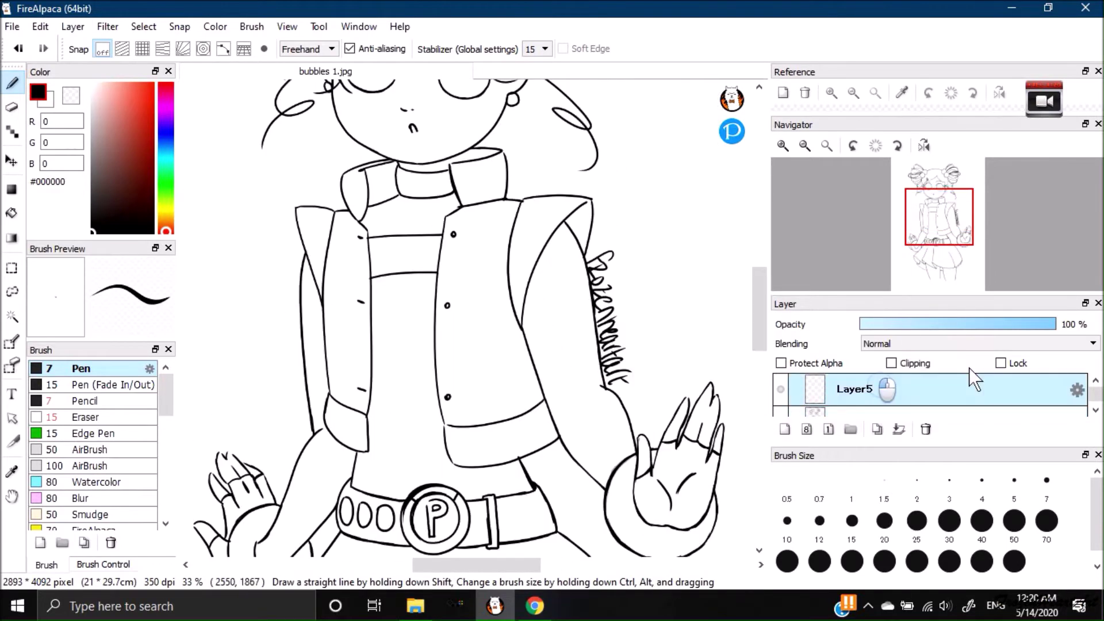
pyautogui.scroll(-1, 977, 403)
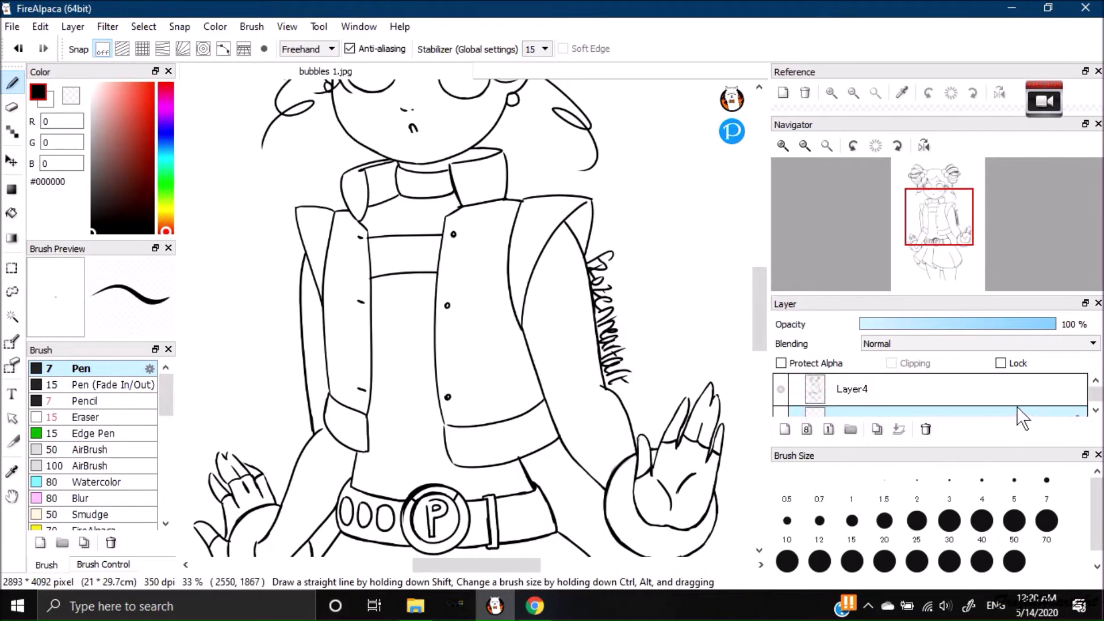
pyautogui.click(119, 463)
pyautogui.click(1046, 520)
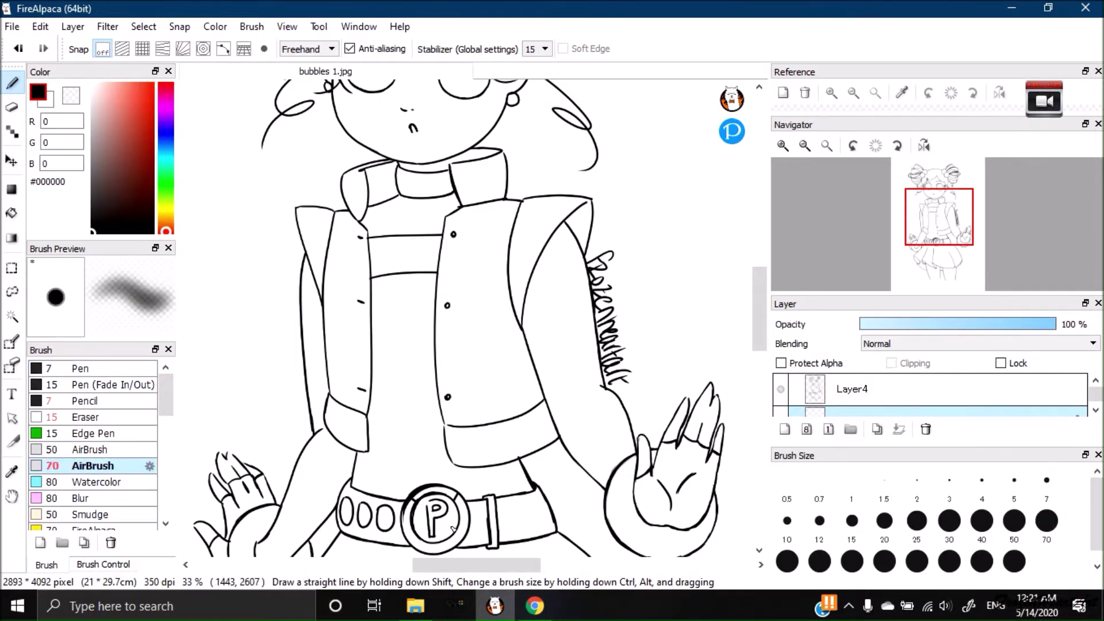
# Fill the shirt's chest stripe, both fingerless gloves and the neck band with black using the Bucket.
pyautogui.click(11, 213)
pyautogui.click(429, 262)
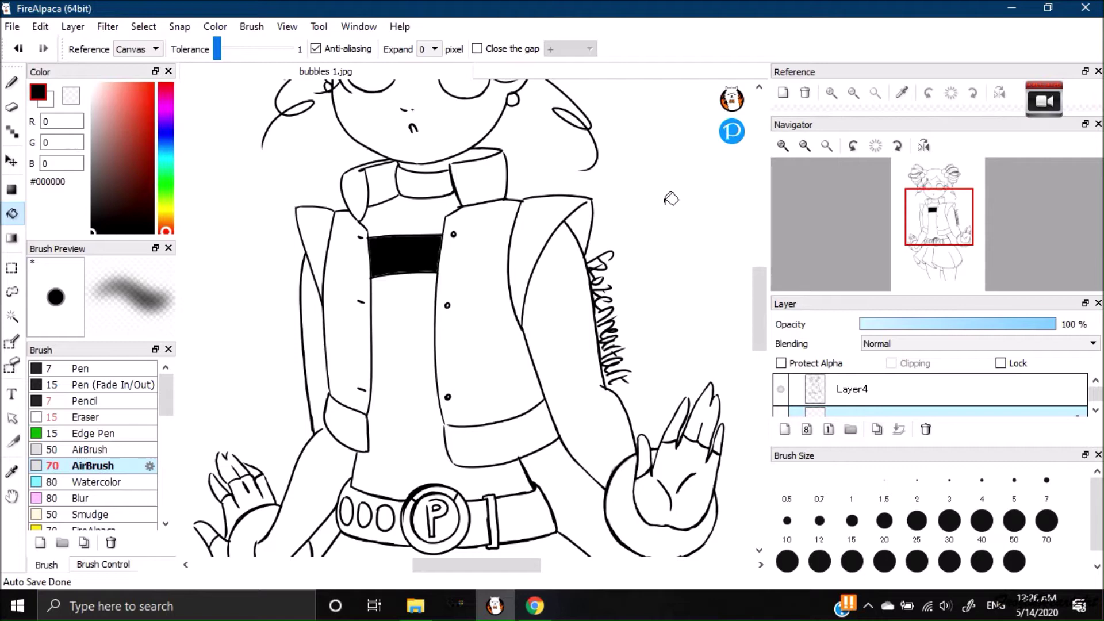
pyautogui.click(247, 500)
pyautogui.click(220, 546)
pyautogui.click(675, 483)
pyautogui.moveTo(759, 337)
pyautogui.mouseDown()
pyautogui.moveTo(757, 389)
pyautogui.moveTo(754, 325)
pyautogui.moveTo(757, 345)
pyautogui.mouseUp()
pyautogui.click(426, 202)
# Close the gap where the left-side pleat line meets the hem fold with the size 7 Pen.
pyautogui.click(12, 83)
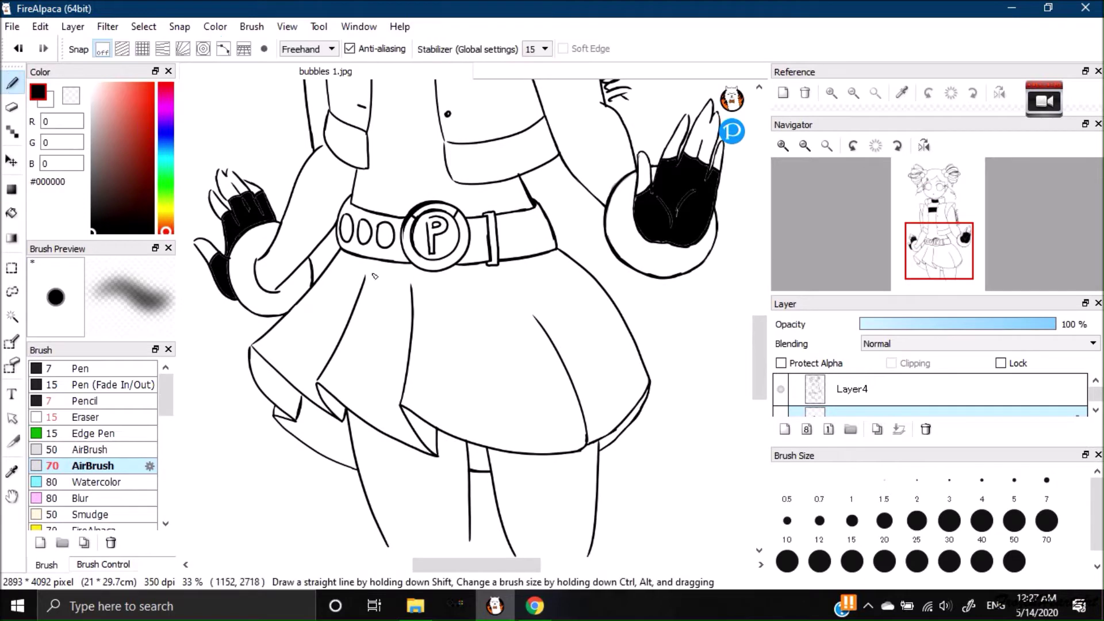
pyautogui.scroll(1, 374, 276)
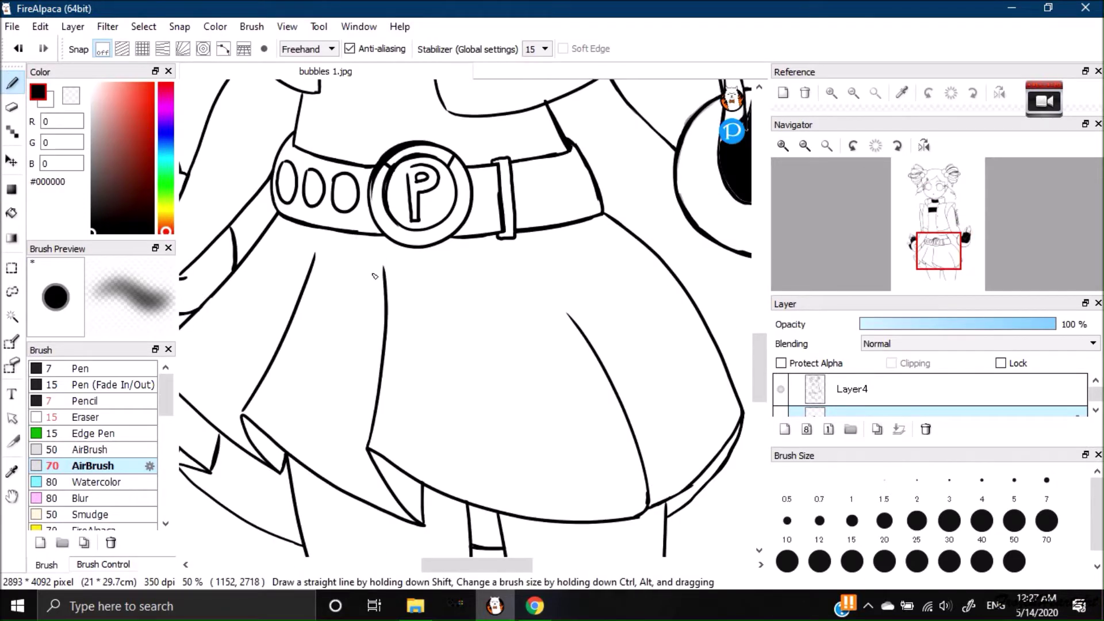
pyautogui.press('ctrl+KP_Add')
pyautogui.moveTo(476, 565); pyautogui.dragTo(454, 566)
pyautogui.moveTo(758, 362); pyautogui.dragTo(759, 392)
pyautogui.click(312, 230)
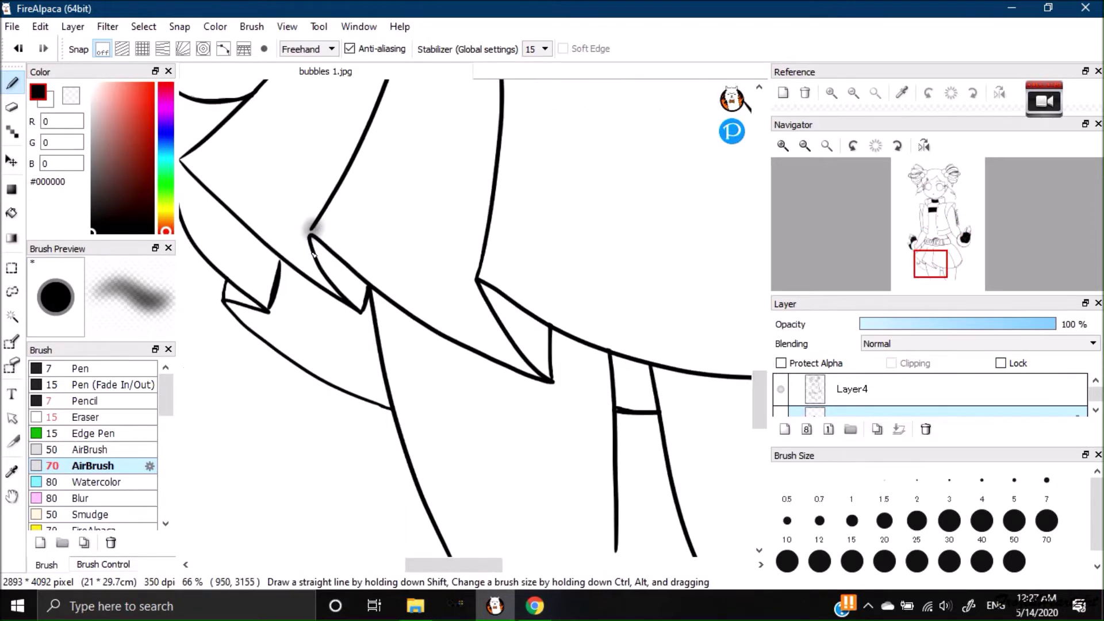
pyautogui.hotkey('ctrl', 'z')
pyautogui.click(143, 365)
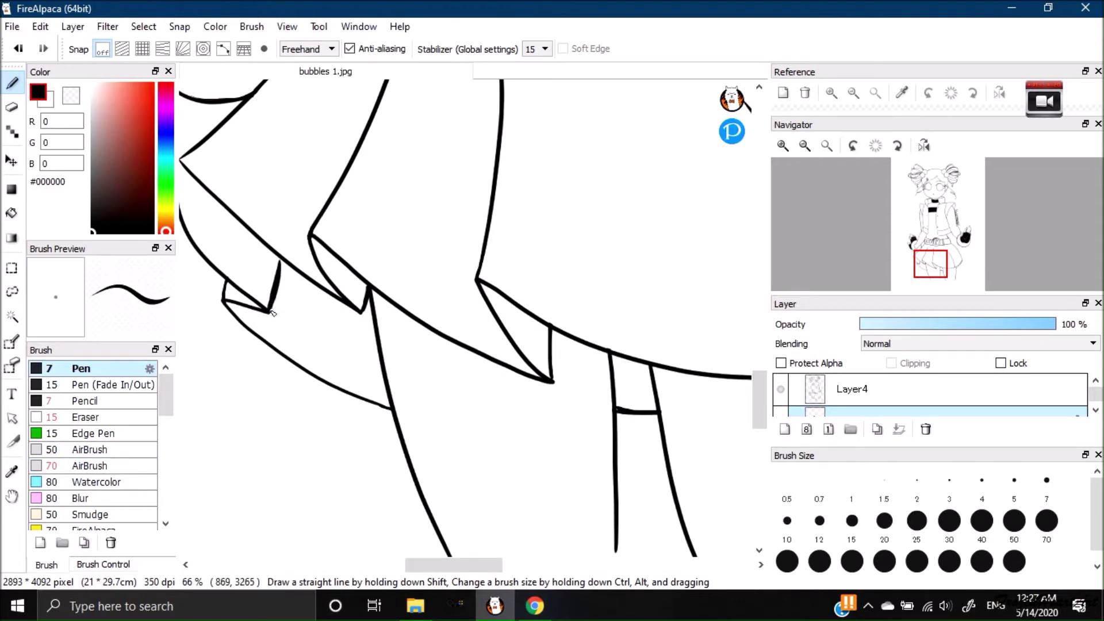
# Fill the pleat undersides, the back hem between the legs and the right-side back hem with black.
pyautogui.click(11, 212)
pyautogui.click(342, 273)
pyautogui.click(239, 291)
pyautogui.click(544, 352)
pyautogui.click(633, 384)
pyautogui.moveTo(442, 565); pyautogui.dragTo(515, 578)
pyautogui.click(489, 351)
# Draw a border line parallel to the hem across each front panel of the skirt with the Pen.
pyautogui.click(11, 83)
pyautogui.moveTo(461, 291)
pyautogui.mouseDown()
pyautogui.moveTo(427, 315)
pyautogui.moveTo(540, 203)
pyautogui.mouseUp()
pyautogui.moveTo(519, 565); pyautogui.dragTo(487, 566)
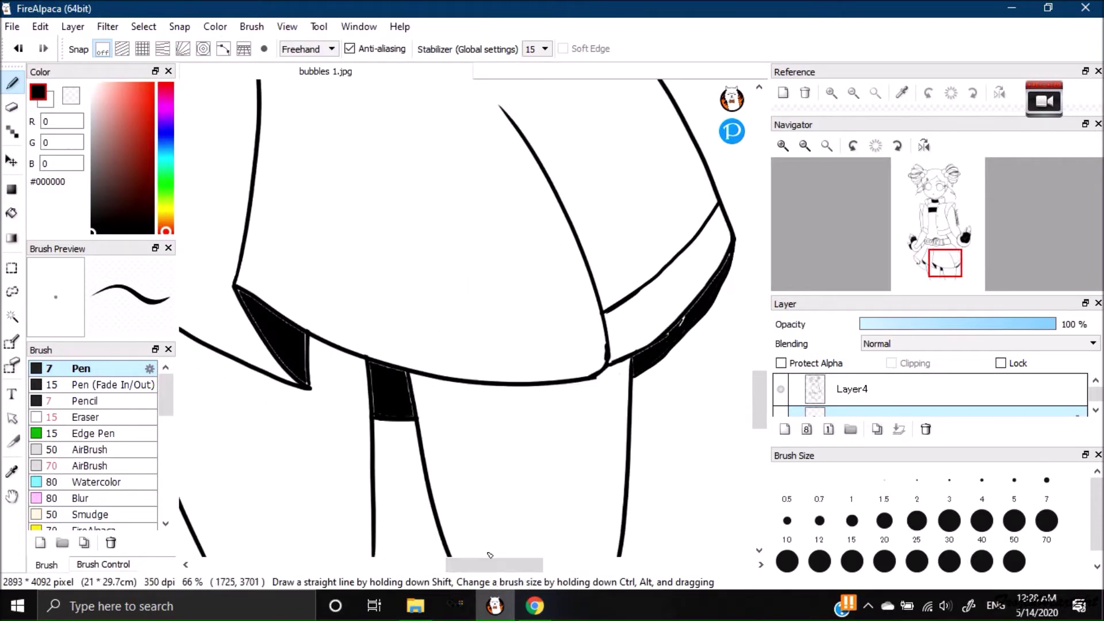
pyautogui.moveTo(248, 232)
pyautogui.mouseDown()
pyautogui.moveTo(544, 336)
pyautogui.moveTo(603, 312)
pyautogui.mouseUp()
pyautogui.moveTo(470, 566); pyautogui.dragTo(438, 580)
pyautogui.press('Down')
pyautogui.moveTo(659, 201); pyautogui.dragTo(514, 298)
pyautogui.moveTo(465, 565); pyautogui.dragTo(496, 569)
pyautogui.moveTo(591, 132); pyautogui.dragTo(501, 215)
# Fill the border band along the skirt's front hem with black using the Bucket.
pyautogui.press('g')
pyautogui.click(601, 239)
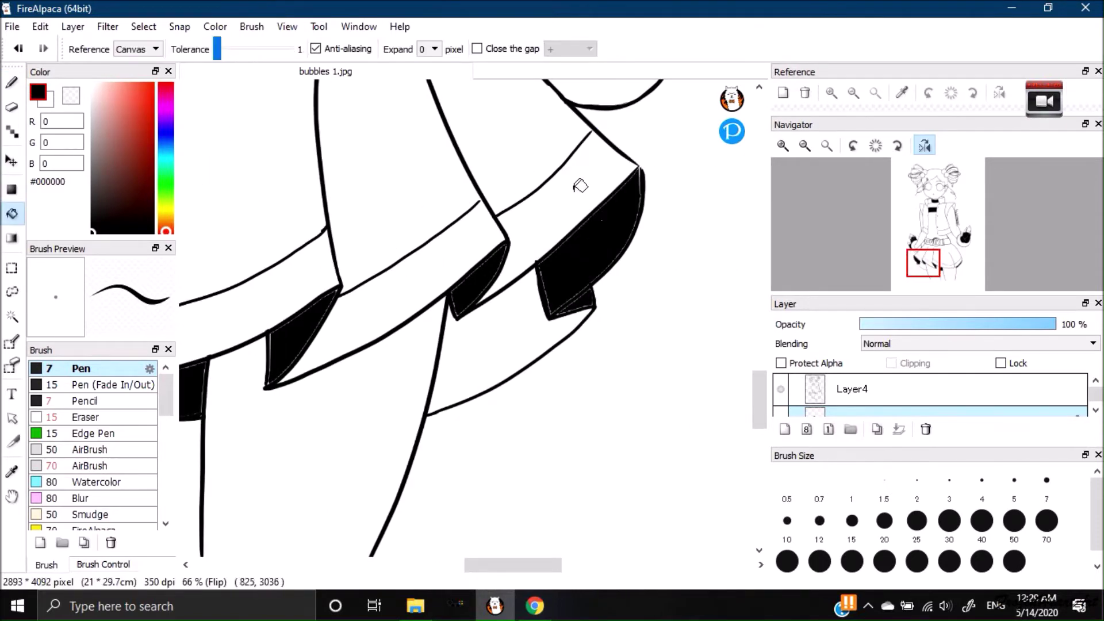
pyautogui.click(432, 283)
pyautogui.click(270, 296)
# Draw a border line across the skirt's back panel beside the leg and fill the band below it with black.
pyautogui.moveTo(479, 565)
pyautogui.mouseDown()
pyautogui.moveTo(465, 565)
pyautogui.moveTo(476, 565)
pyautogui.mouseUp()
pyautogui.press('b')
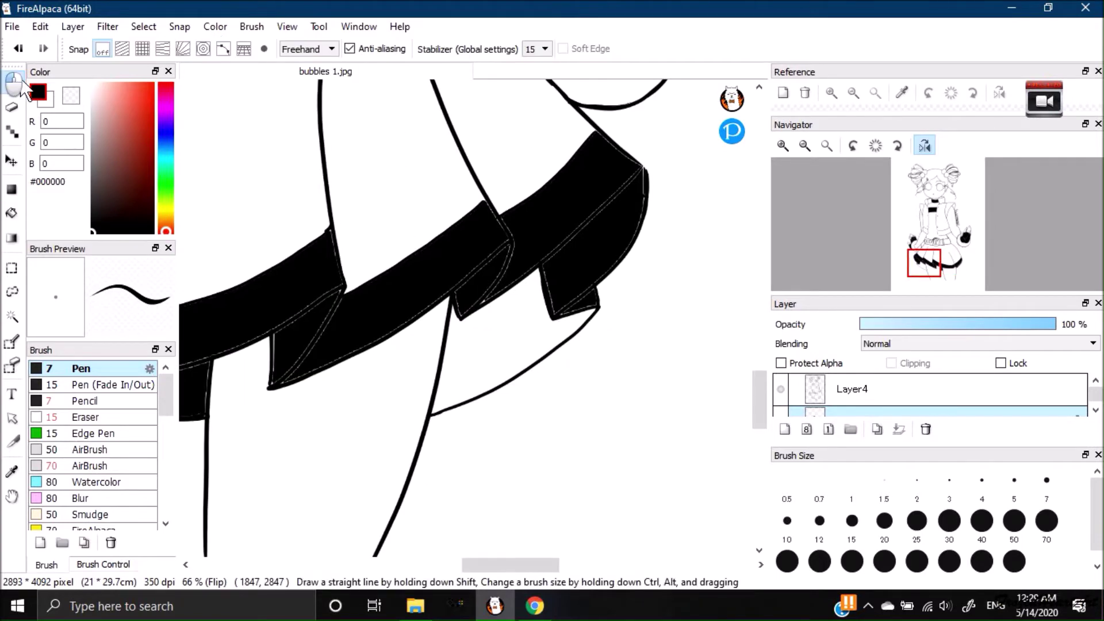
pyautogui.moveTo(444, 357)
pyautogui.mouseDown()
pyautogui.moveTo(543, 293)
pyautogui.moveTo(471, 347)
pyautogui.mouseUp()
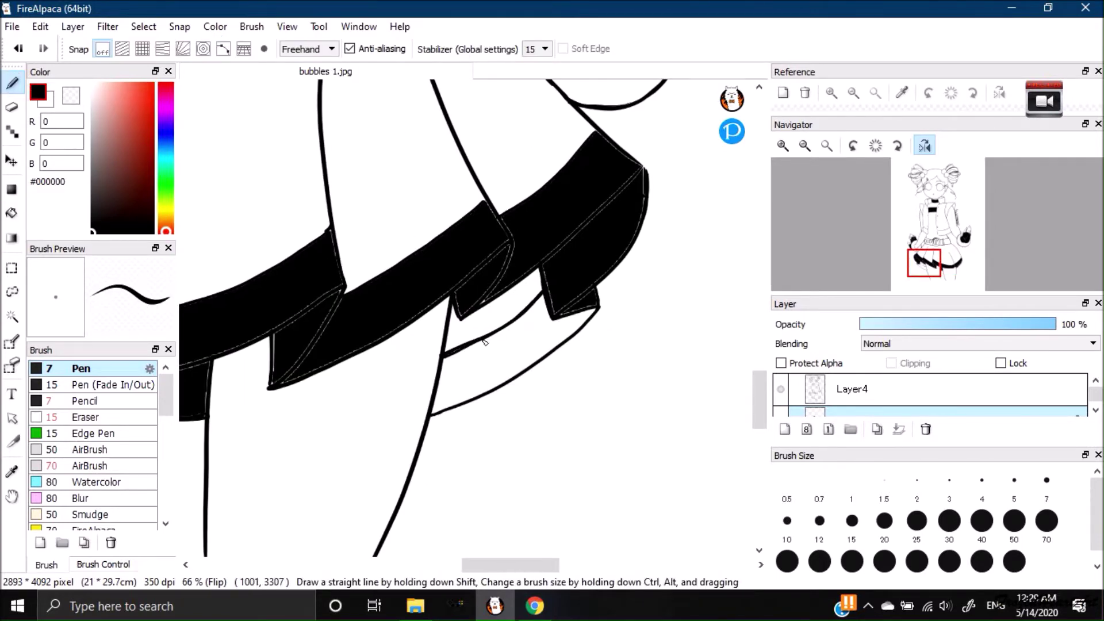
pyautogui.press('g')
pyautogui.click(511, 358)
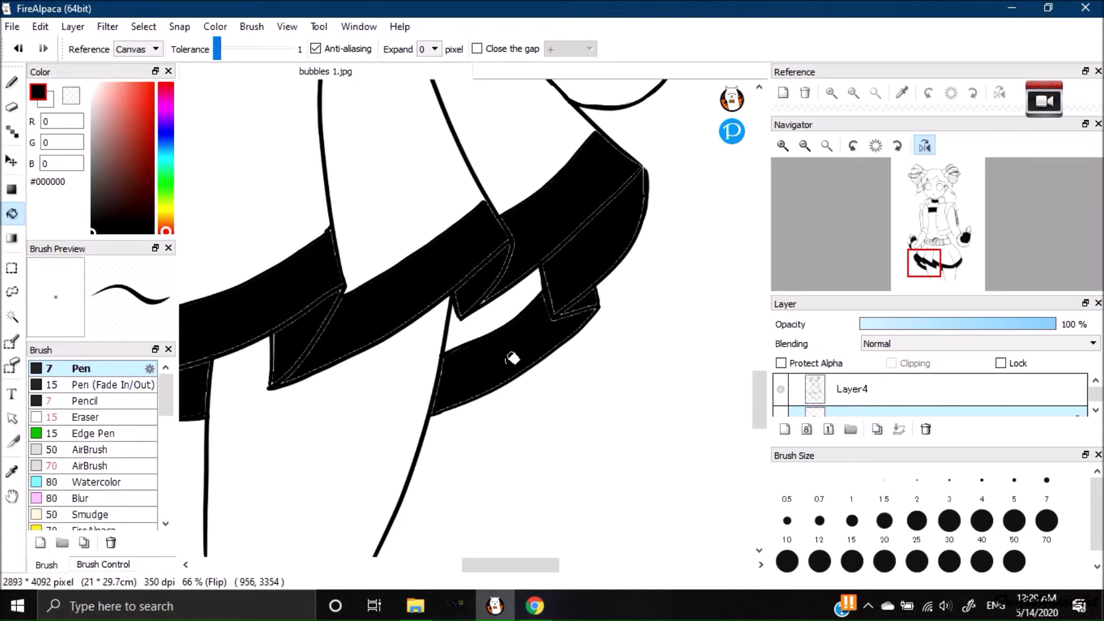
# Set the colour to light blue #71B9FF and fill the skirt's back panel, its front panels and the shirt.
pyautogui.moveTo(166, 133); pyautogui.dragTo(167, 145)
pyautogui.click(122, 82)
pyautogui.click(125, 82)
pyautogui.click(133, 82)
pyautogui.click(126, 83)
pyautogui.click(505, 311)
pyautogui.moveTo(500, 564); pyautogui.dragTo(467, 565)
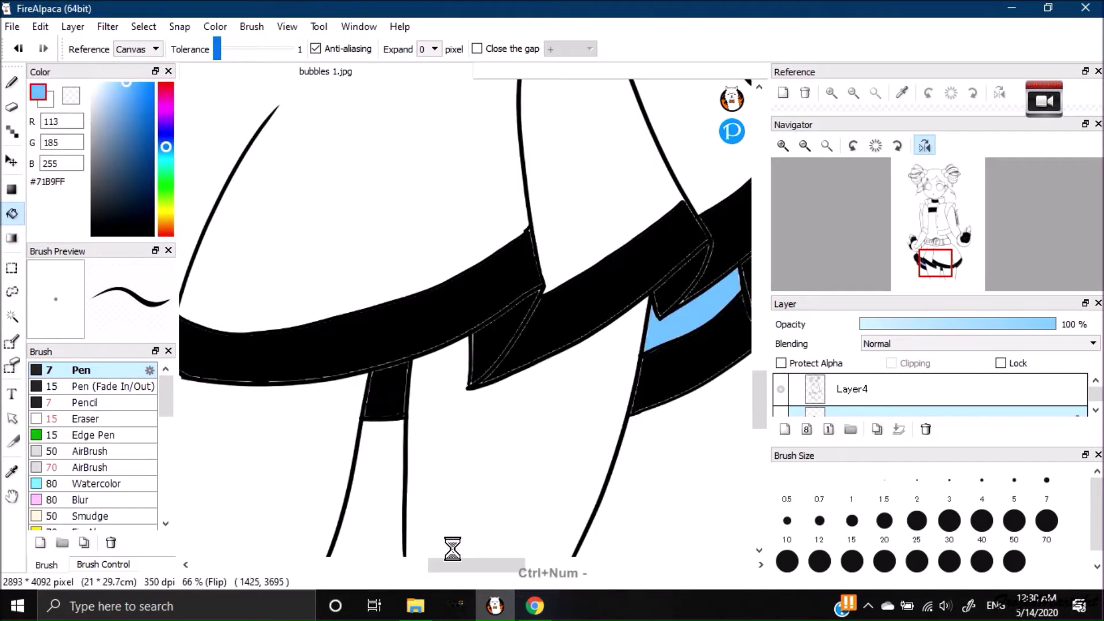
pyautogui.scroll(-3, 467, 322)
pyautogui.click(556, 258)
pyautogui.click(497, 140)
pyautogui.press('h')
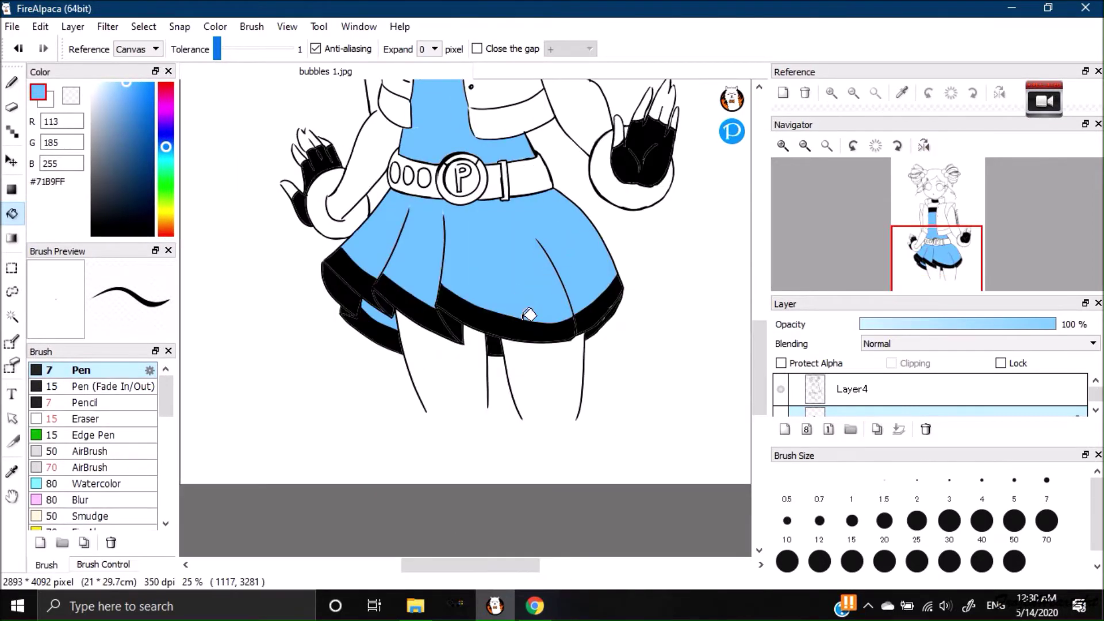
# Fill the belt buckle and both collar sides with #71B9FF, and undo the right-side collar fill.
pyautogui.moveTo(762, 358); pyautogui.dragTo(761, 308)
pyautogui.click(417, 191)
pyautogui.click(497, 183)
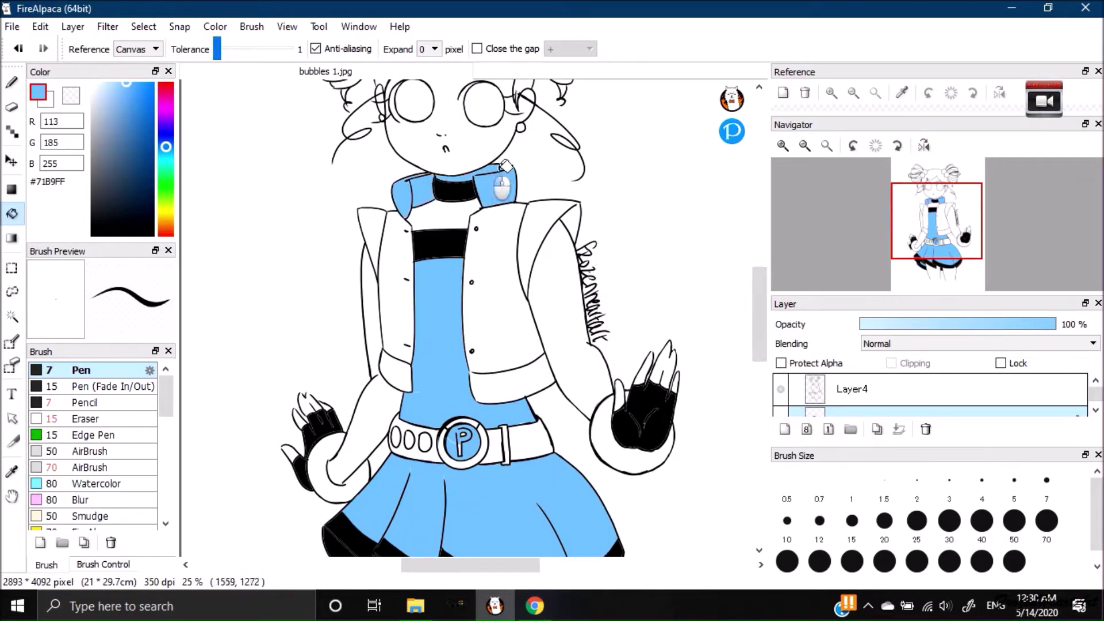
pyautogui.press('ctrl+KP_Add')
pyautogui.hotkey('ctrl', 'z')
# Separate the right-side collar's inner fold with a black Pen line and fill the fold with #71B9FF.
pyautogui.click(11, 82)
pyautogui.moveTo(115, 168); pyautogui.dragTo(69, 276)
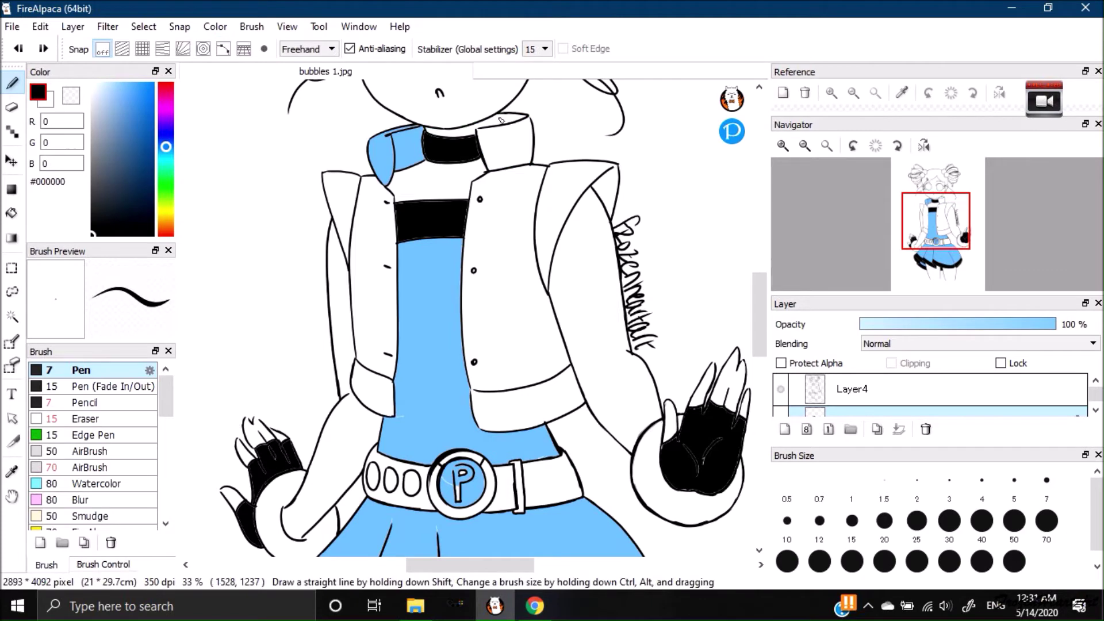
pyautogui.click(11, 213)
pyautogui.rightClick(445, 396)
pyautogui.click(509, 115)
pyautogui.hotkey('ctrl', 'z')
# Close the gap in the right-side collar flap's outline next to the neck band with the black Pen.
pyautogui.press('b')
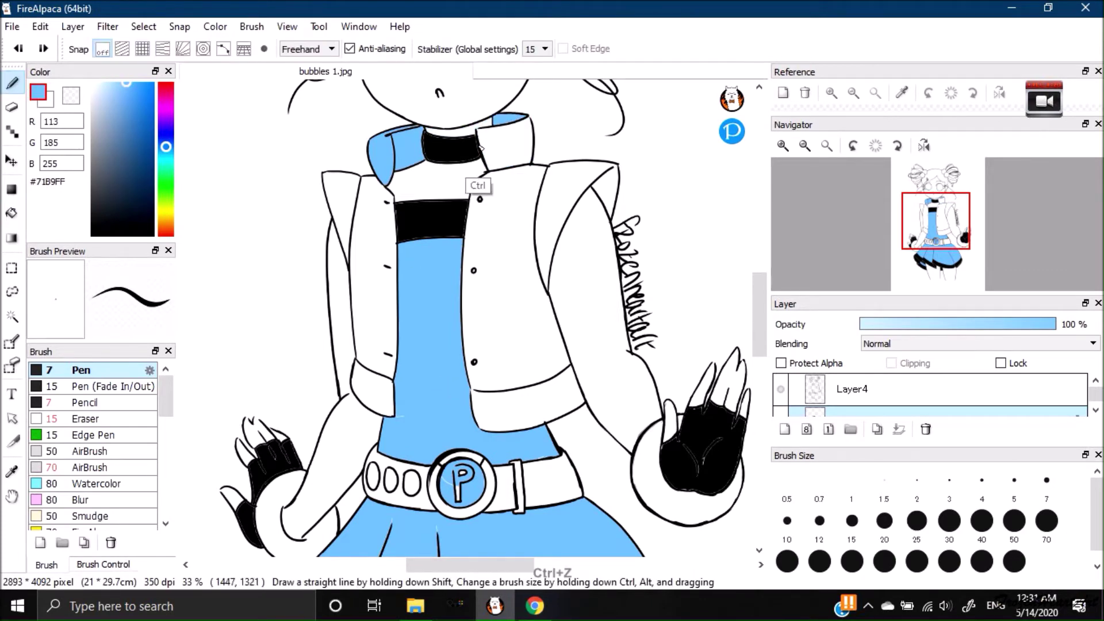
pyautogui.press('ctrl+KP_Add')
pyautogui.press('ctrl+KP_Add')
pyautogui.click(935, 201)
pyautogui.press('ctrl+KP_Add')
pyautogui.press('ctrl+KP_Add')
pyautogui.press('ctrl+KP_Add')
pyautogui.rightClick(539, 187)
pyautogui.moveTo(534, 180); pyautogui.dragTo(524, 215)
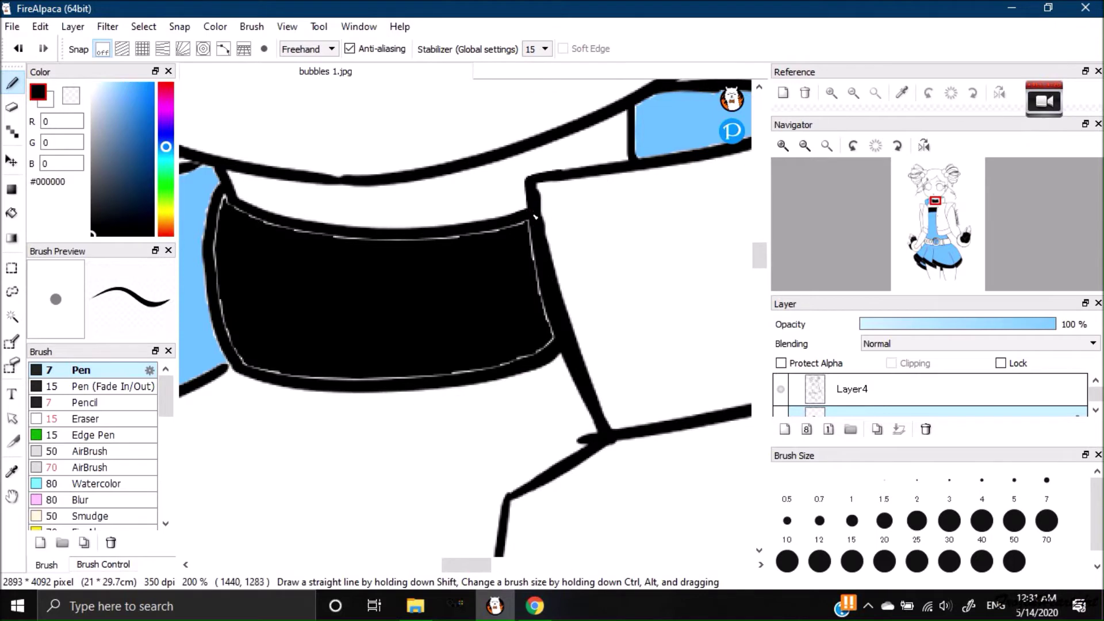
# Fill the right-side collar flap and both shoulder pieces of the vest with #71B9FF.
pyautogui.rightClick(202, 195)
pyautogui.click(12, 213)
pyautogui.click(621, 254)
pyautogui.press('ctrl+KP_Subtract')
pyautogui.press('ctrl+KP_Subtract')
pyautogui.press('ctrl+KP_Subtract')
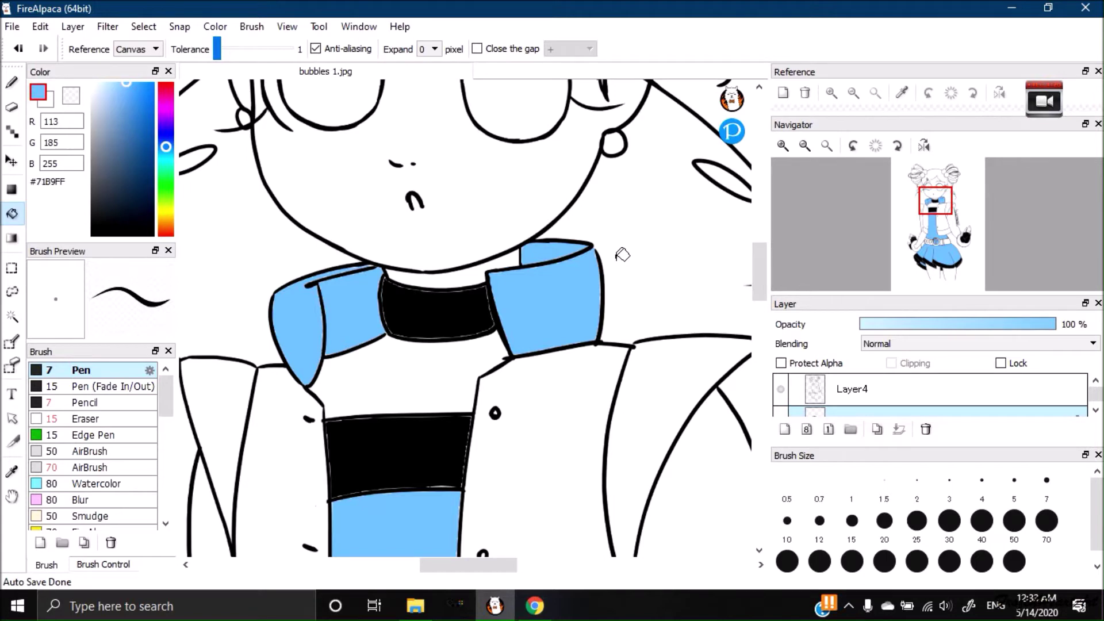
pyautogui.click(217, 399)
pyautogui.click(656, 374)
# Fill the vest's front panels with a paler blue and its left-side bottom band with #71B9FF.
pyautogui.click(111, 83)
pyautogui.click(541, 439)
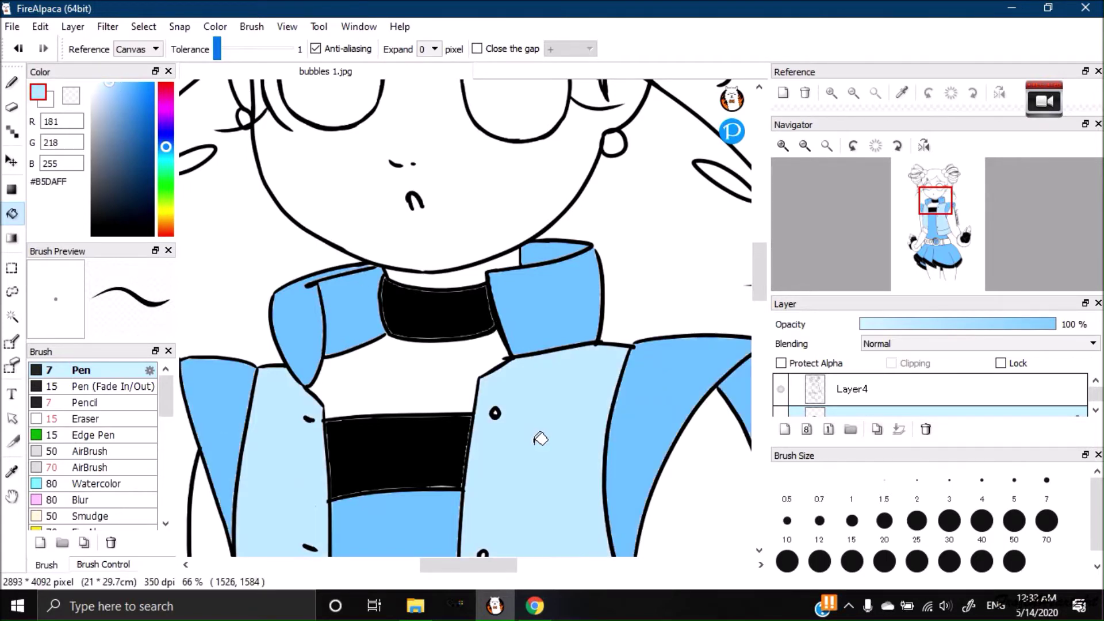
pyautogui.click(126, 83)
pyautogui.moveTo(759, 272); pyautogui.dragTo(741, 330)
pyautogui.click(314, 335)
# Close the outline gap at the vest's right-side bottom band with the Pen and fill the band with #71B9FF.
pyautogui.click(12, 82)
pyautogui.moveTo(104, 165); pyautogui.dragTo(105, 190)
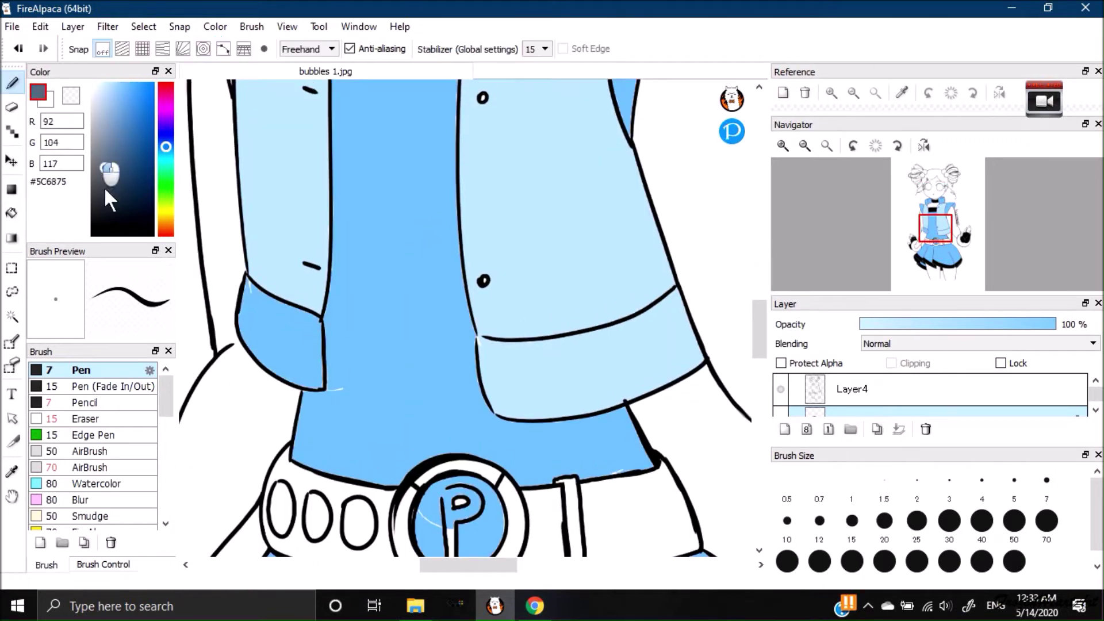
pyautogui.keyDown('alt'); pyautogui.click(475, 338); pyautogui.keyUp('alt')
pyautogui.click(12, 214)
pyautogui.click(661, 345)
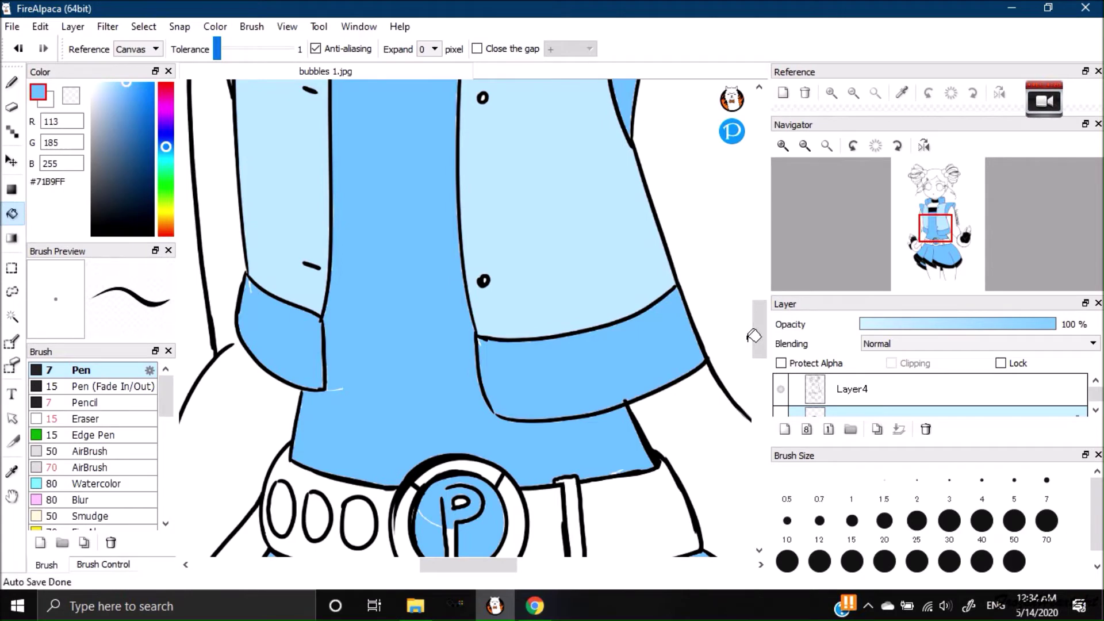
# Recolour the blue clothing areas with cyan #58D1FF and the vest's front panels with #A5E6FF.
pyautogui.click(165, 153)
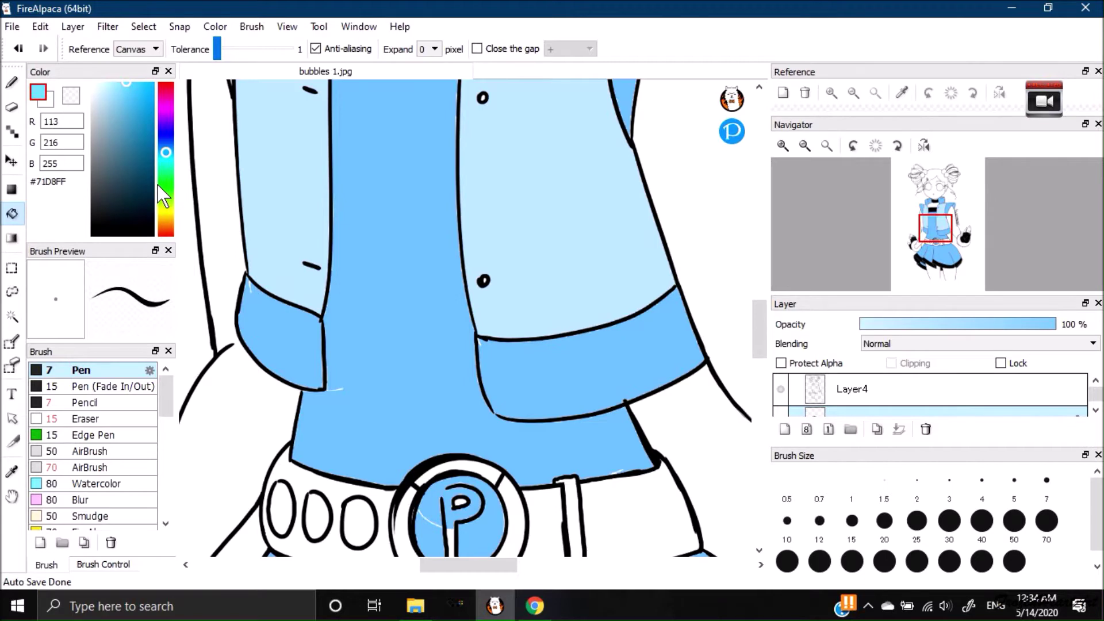
pyautogui.moveTo(758, 319)
pyautogui.mouseDown()
pyautogui.moveTo(752, 411)
pyautogui.moveTo(754, 274)
pyautogui.mouseUp()
pyautogui.click(12, 83)
pyautogui.click(133, 82)
pyautogui.press('g')
pyautogui.click(318, 233)
pyautogui.click(113, 83)
pyautogui.click(551, 368)
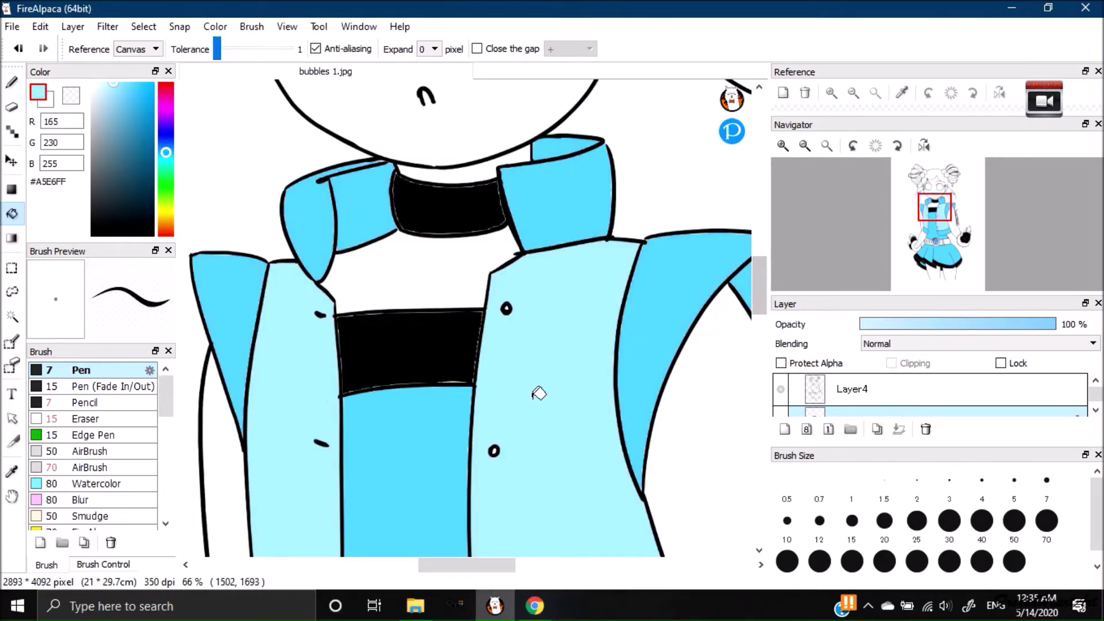
# Draw two #FAFAFA lines across the right-side collar flap and fill between them to form a white stripe.
pyautogui.click(92, 85)
pyautogui.click(12, 82)
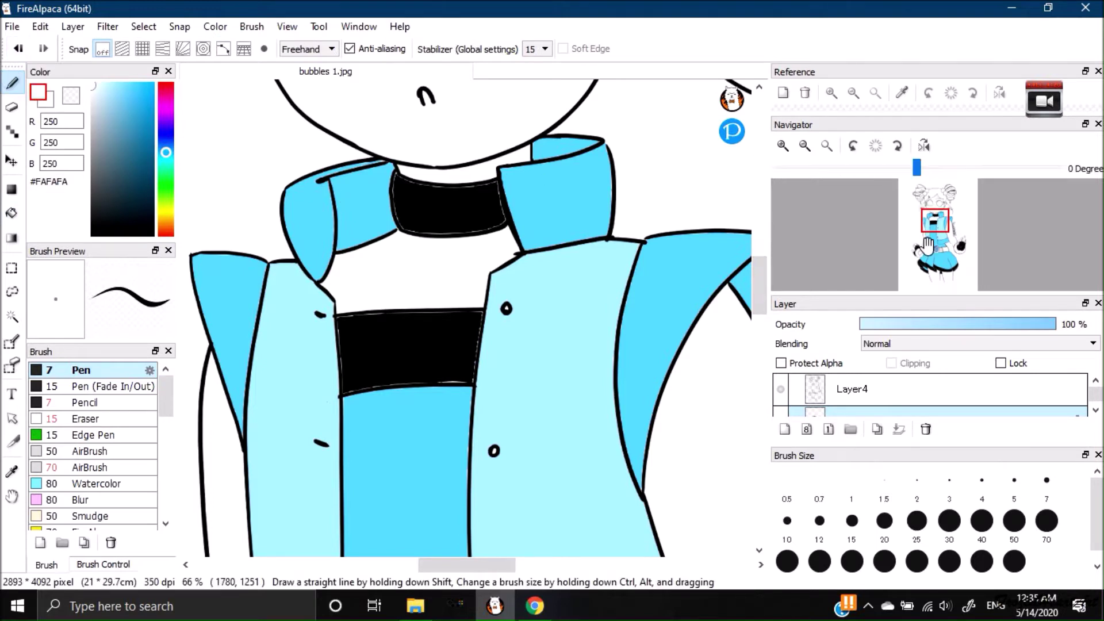
pyautogui.click(783, 146)
pyautogui.moveTo(759, 285); pyautogui.dragTo(759, 258)
pyautogui.moveTo(529, 365)
pyautogui.mouseDown()
pyautogui.moveTo(593, 361)
pyautogui.moveTo(683, 336)
pyautogui.mouseUp()
pyautogui.moveTo(539, 394); pyautogui.dragTo(684, 361)
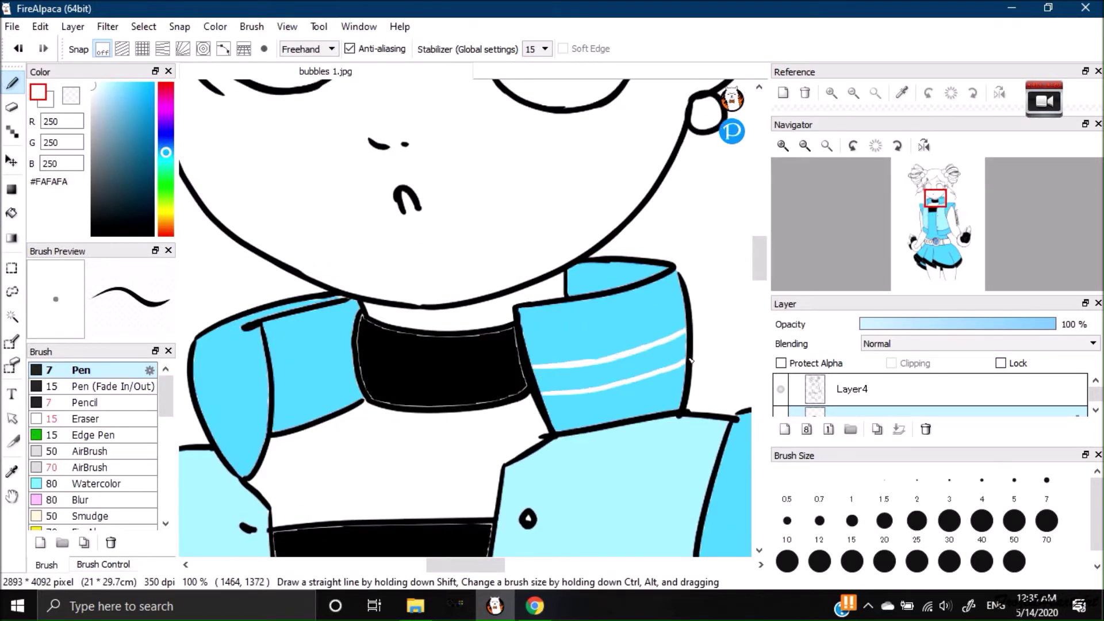
pyautogui.click(13, 213)
pyautogui.click(581, 372)
pyautogui.click(12, 82)
pyautogui.moveTo(593, 363); pyautogui.dragTo(680, 341)
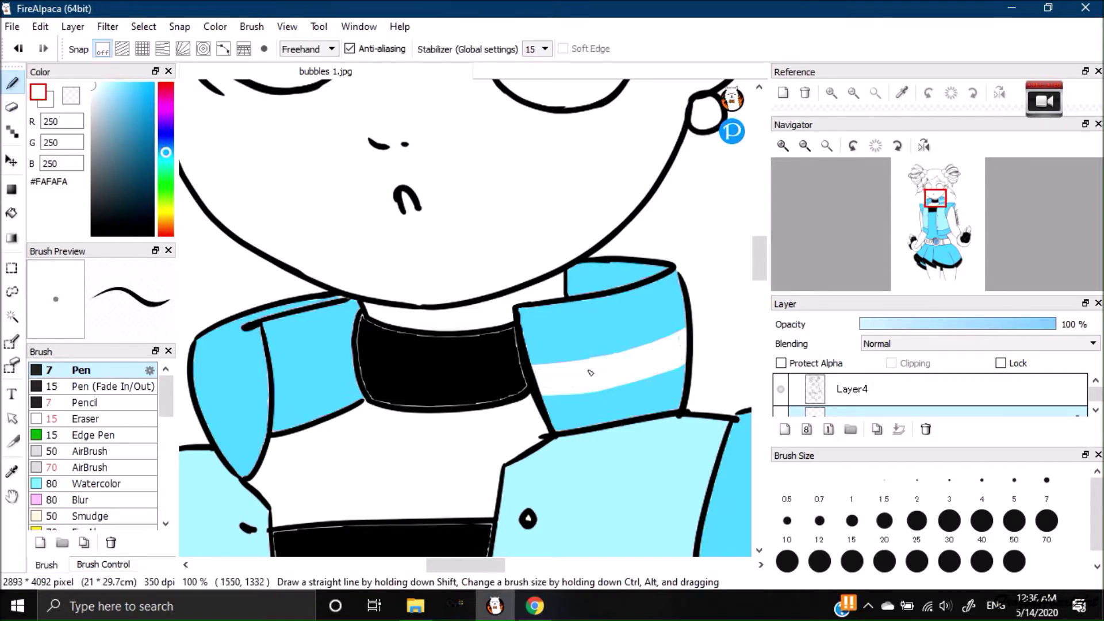
# Draw matching #FAFAFA stripe edges on both left-side collar sections and fill the stripes between them.
pyautogui.moveTo(199, 401); pyautogui.dragTo(268, 381)
pyautogui.moveTo(201, 426); pyautogui.dragTo(267, 407)
pyautogui.moveTo(271, 364); pyautogui.dragTo(351, 341)
pyautogui.moveTo(274, 393); pyautogui.dragTo(353, 364)
pyautogui.click(12, 213)
pyautogui.click(241, 403)
pyautogui.click(302, 366)
pyautogui.press('b')
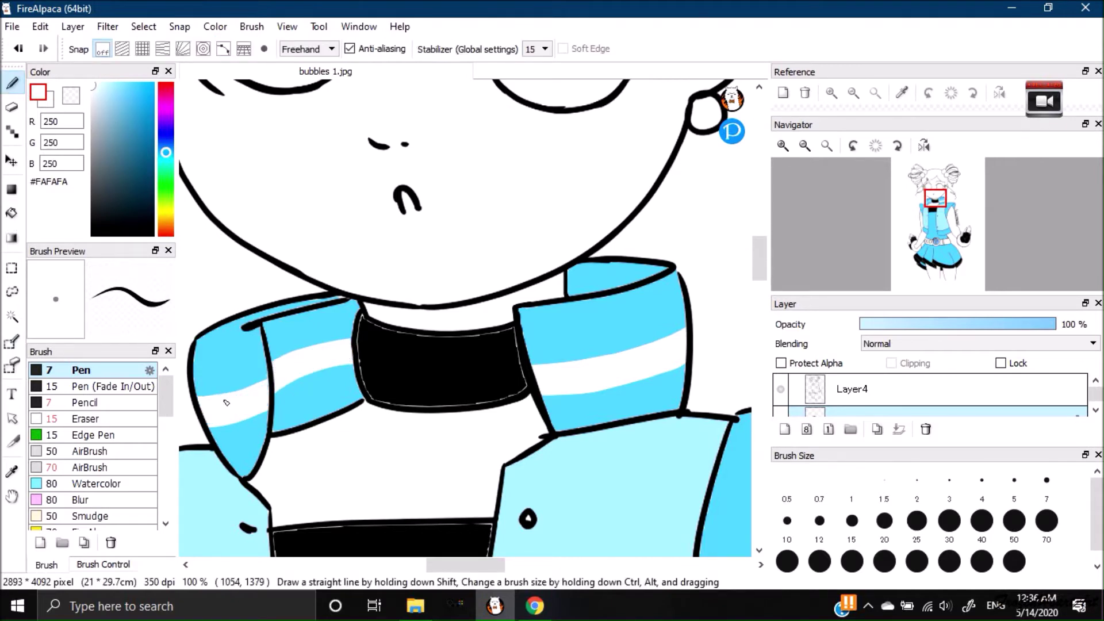
# Erase the rough grey edge along the outline of the bracelet around the raised open hand on Layer4.
pyautogui.rightClick(617, 339)
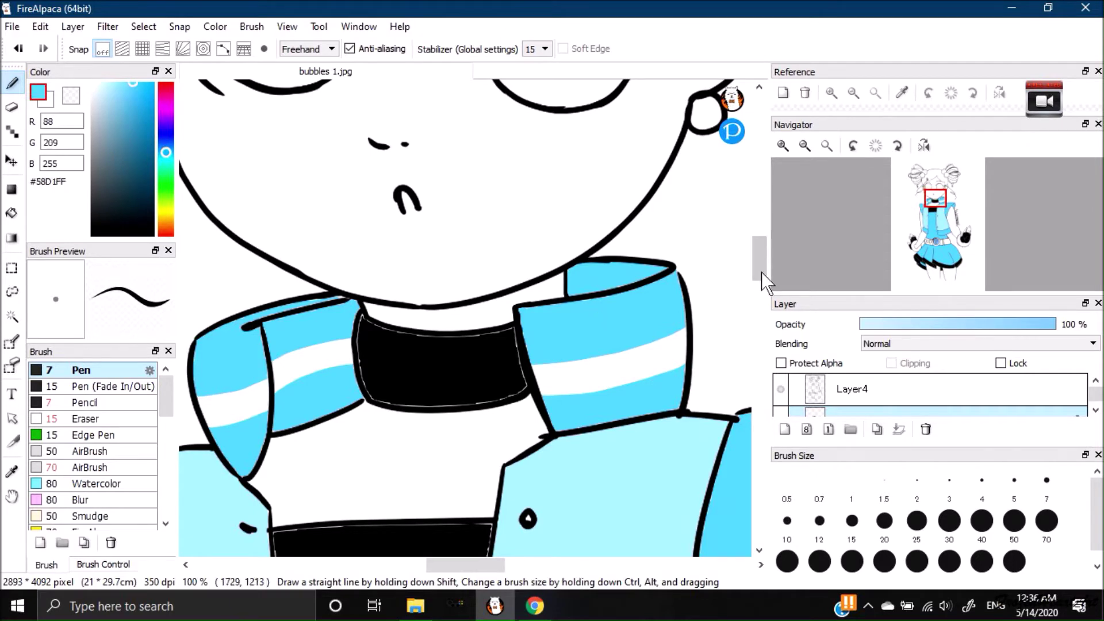
pyautogui.moveTo(761, 272); pyautogui.dragTo(761, 349)
pyautogui.moveTo(465, 565); pyautogui.dragTo(557, 564)
pyautogui.moveTo(757, 334); pyautogui.dragTo(757, 349)
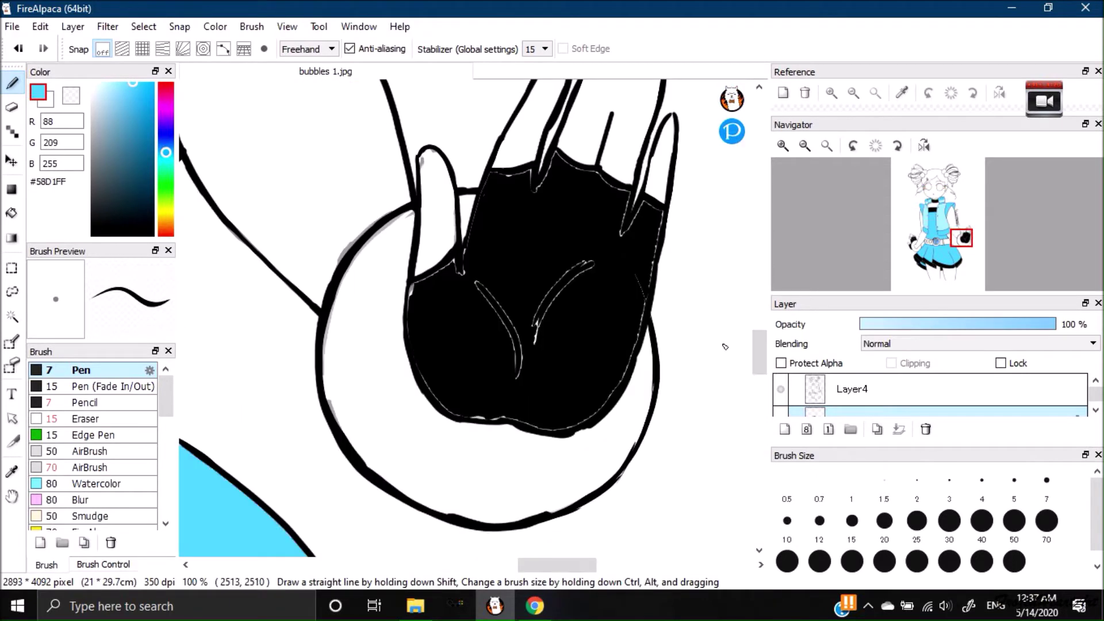
pyautogui.click(12, 108)
pyautogui.click(864, 391)
pyautogui.moveTo(412, 218); pyautogui.dragTo(396, 231)
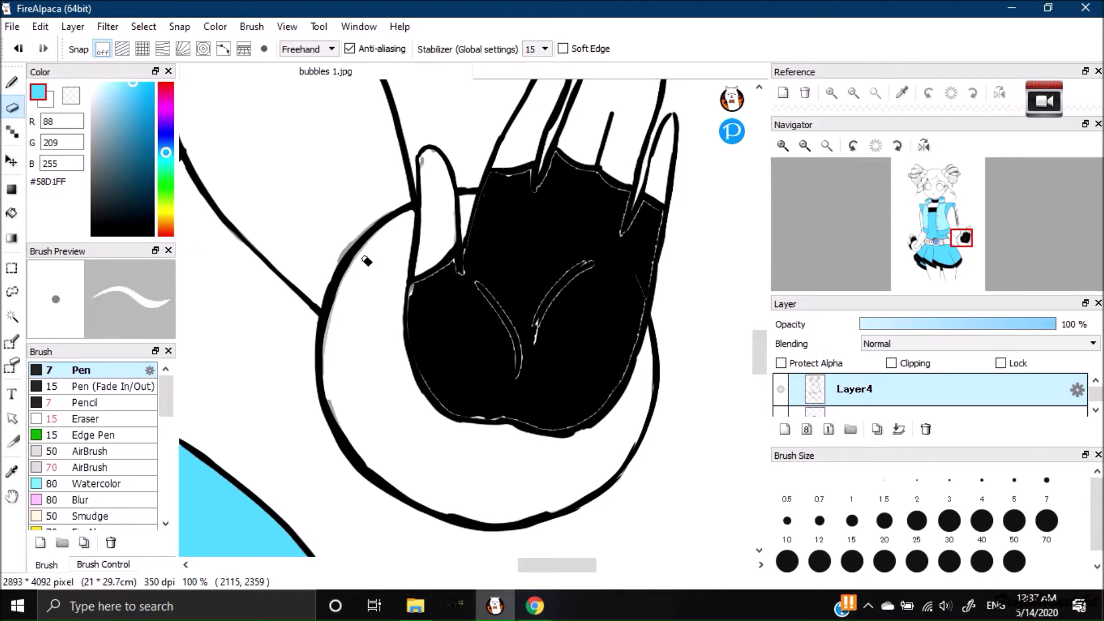
pyautogui.moveTo(352, 422); pyautogui.dragTo(342, 305)
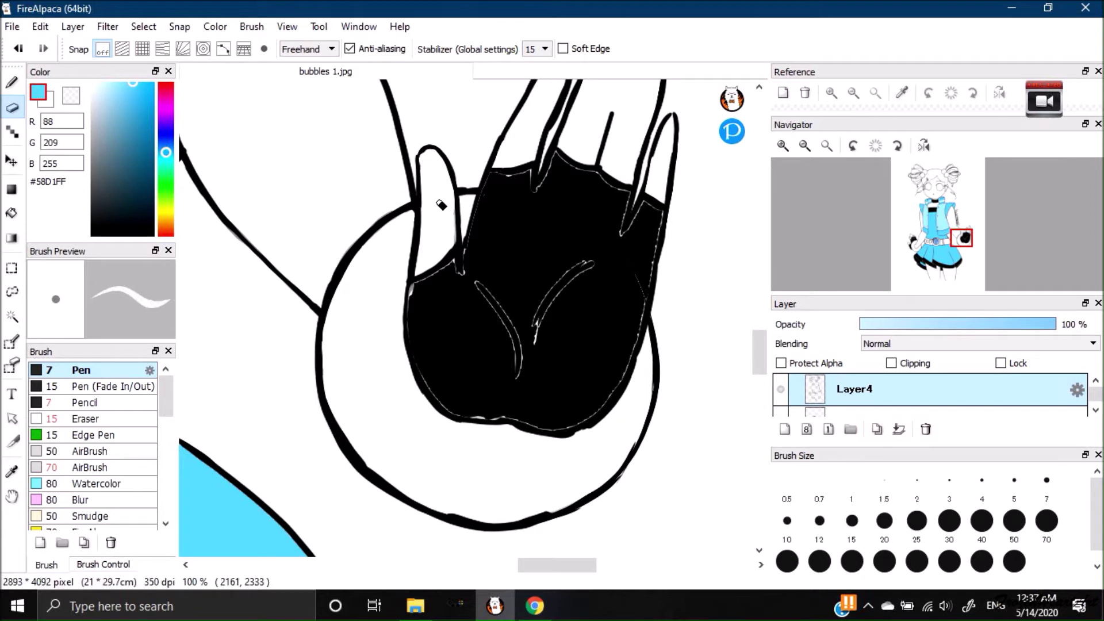
# Draw a #58D1FF arc inside the raised hand's bracelet, running up past the thumb with the Pen.
pyautogui.click(13, 84)
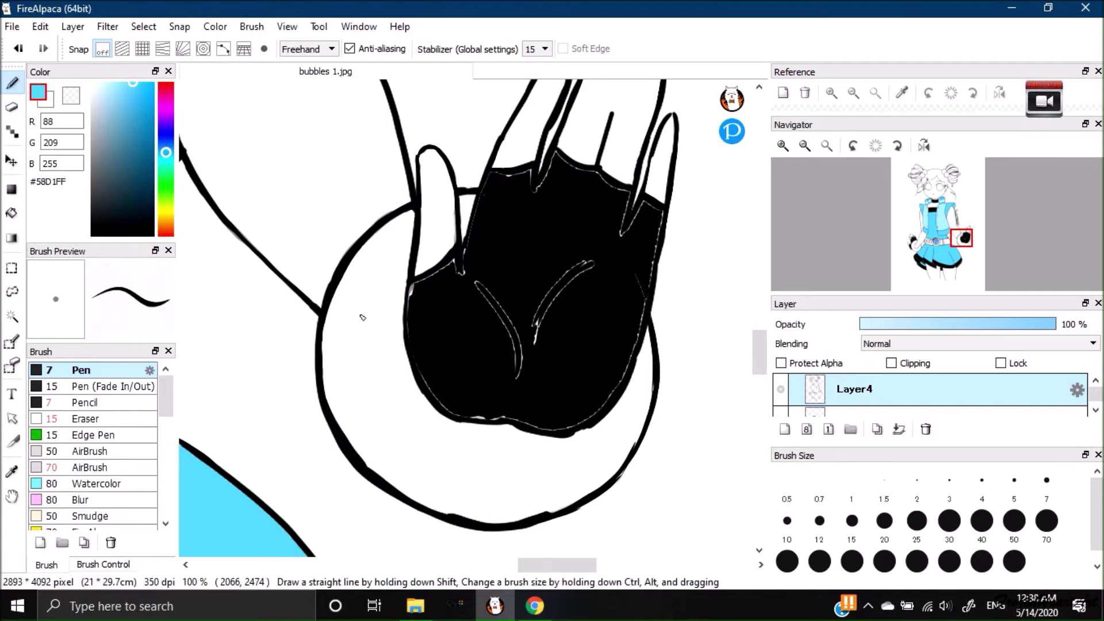
pyautogui.moveTo(357, 378)
pyautogui.mouseDown()
pyautogui.moveTo(365, 299)
pyautogui.moveTo(411, 240)
pyautogui.mouseUp()
pyautogui.hotkey('ctrl', 'z')
pyautogui.hotkey('ctrl', 'z')
pyautogui.hotkey('ctrl', 'z')
pyautogui.moveTo(362, 376)
pyautogui.mouseDown()
pyautogui.moveTo(403, 262)
pyautogui.moveTo(486, 213)
pyautogui.mouseUp()
# Cover the white gaps along the raised hand's glove edges with black on the colour layer.
pyautogui.moveTo(97, 231); pyautogui.dragTo(69, 285)
pyautogui.moveTo(486, 212); pyautogui.dragTo(476, 219)
pyautogui.moveTo(456, 262); pyautogui.dragTo(417, 287)
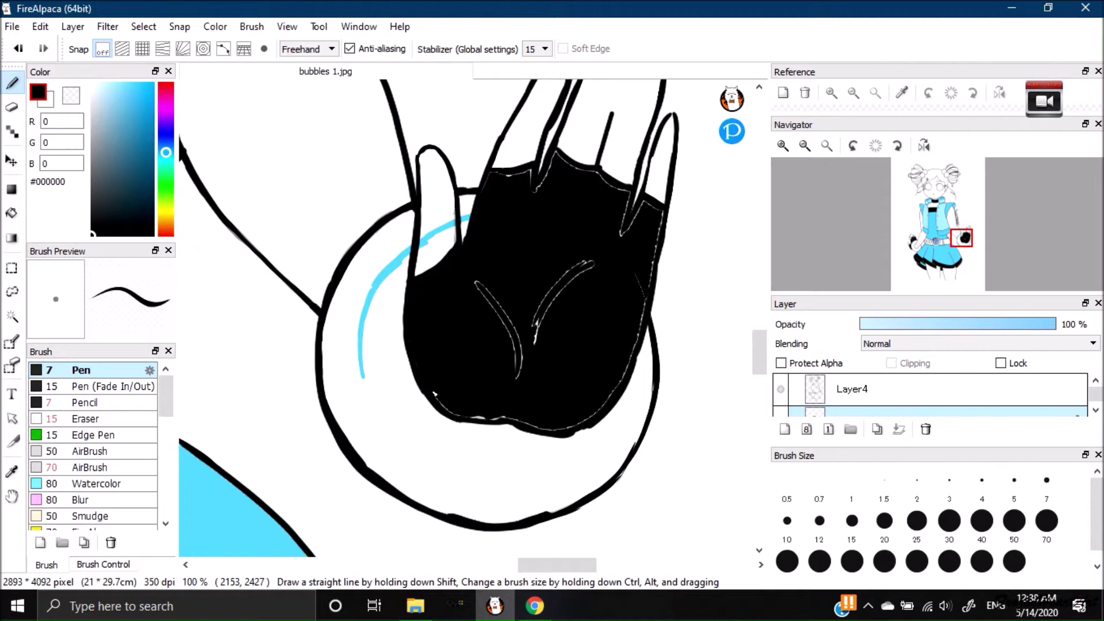
pyautogui.moveTo(666, 211); pyautogui.dragTo(649, 286)
pyautogui.moveTo(555, 152)
pyautogui.mouseDown()
pyautogui.moveTo(531, 190)
pyautogui.moveTo(562, 161)
pyautogui.mouseUp()
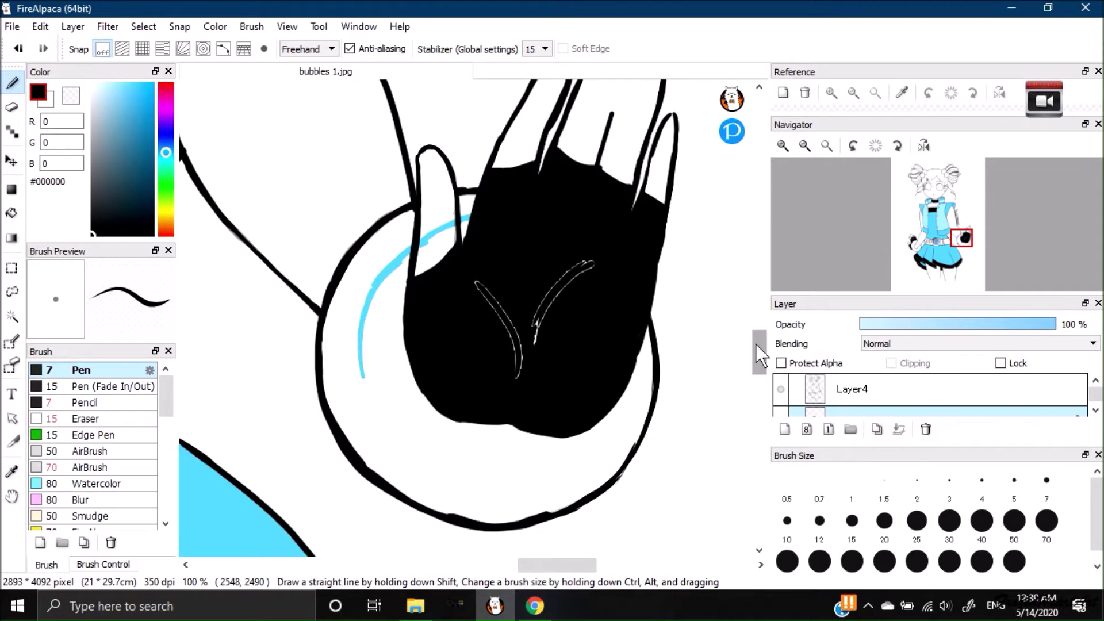
# Touch up the raised hand's finger outlines in black on Layer4.
pyautogui.moveTo(756, 344); pyautogui.dragTo(756, 326)
pyautogui.click(856, 391)
pyautogui.moveTo(648, 226); pyautogui.dragTo(665, 253)
pyautogui.moveTo(667, 330); pyautogui.dragTo(665, 358)
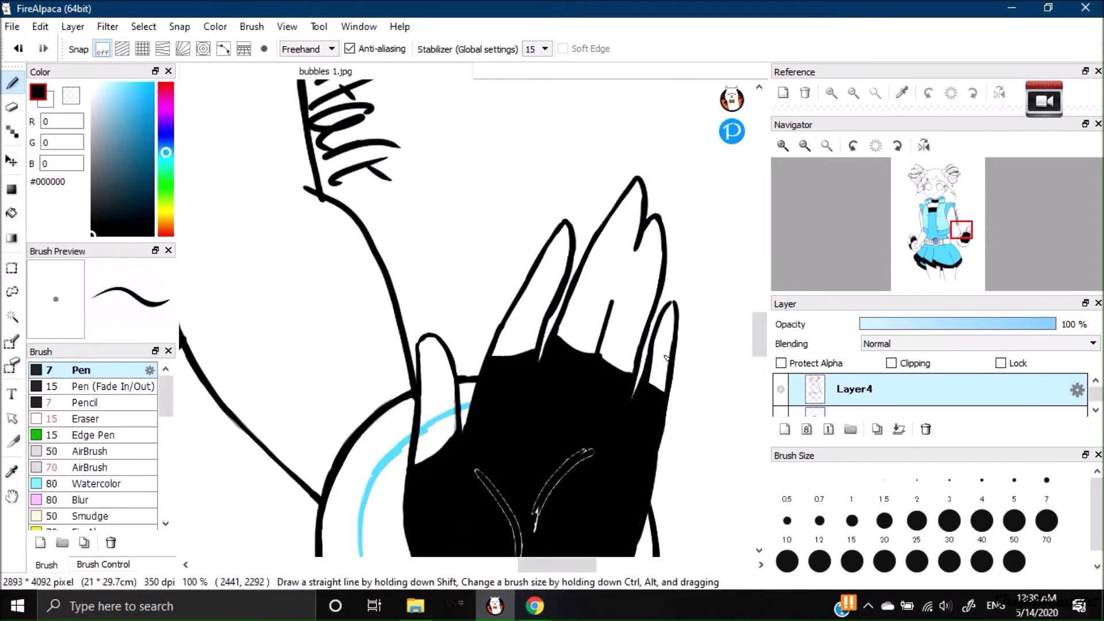
# Erase the cyan arc where it crosses the raised hand's thumb on the colour layer.
pyautogui.click(12, 107)
pyautogui.click(938, 412)
pyautogui.moveTo(439, 413); pyautogui.dragTo(443, 430)
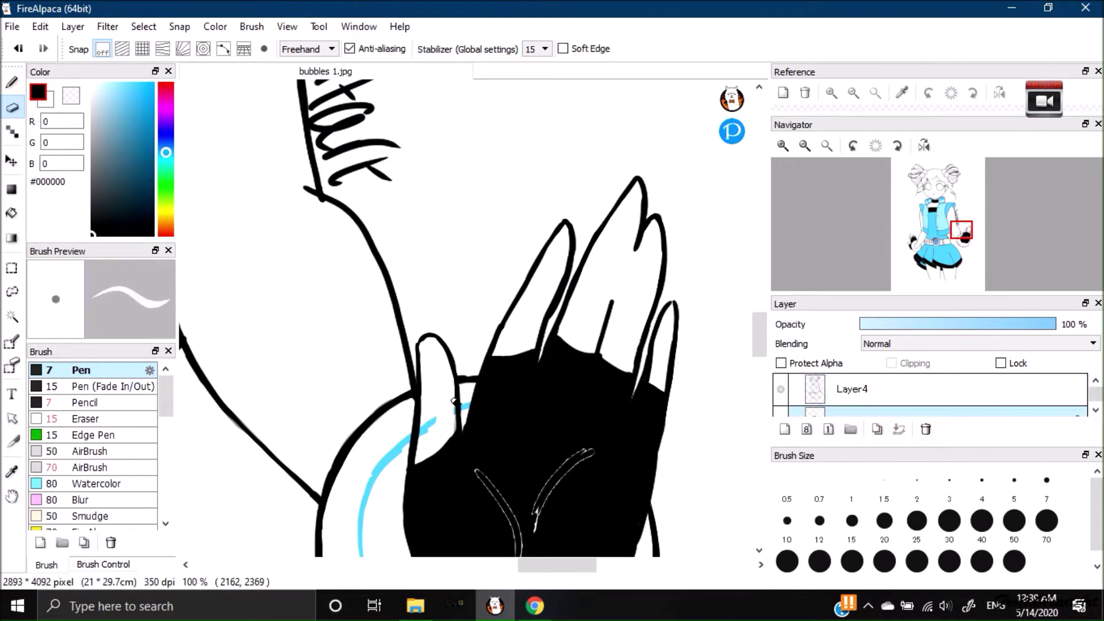
# Redraw and thicken the #58D1FF arc down the bracelet's left side with the Pen.
pyautogui.scroll(-5, 427, 439)
pyautogui.press('b')
pyautogui.rightClick(384, 172)
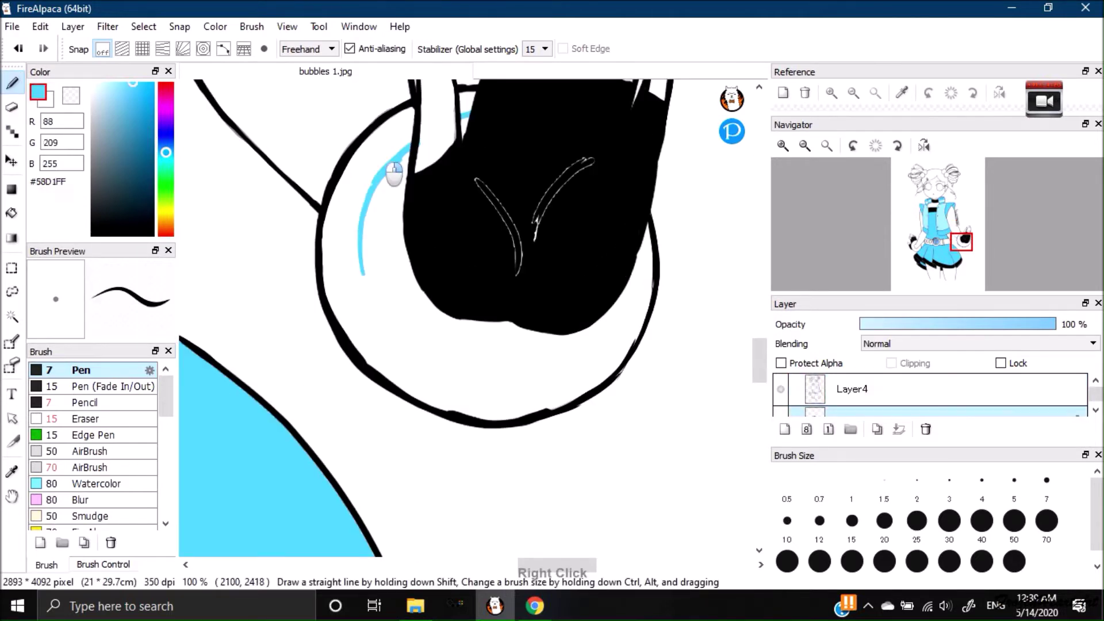
pyautogui.hotkey('ctrl', 'z')
pyautogui.moveTo(408, 141); pyautogui.dragTo(369, 240)
pyautogui.moveTo(366, 198)
pyautogui.mouseDown()
pyautogui.moveTo(375, 309)
pyautogui.moveTo(397, 336)
pyautogui.mouseUp()
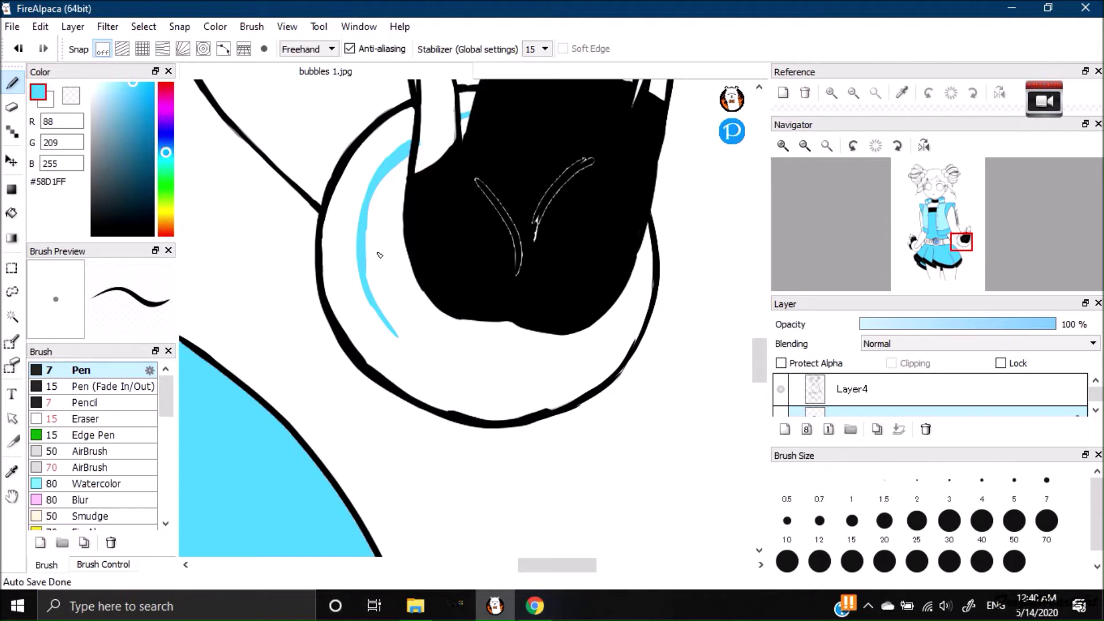
pyautogui.moveTo(410, 141)
pyautogui.mouseDown()
pyautogui.moveTo(371, 214)
pyautogui.moveTo(368, 253)
pyautogui.moveTo(408, 326)
pyautogui.mouseUp()
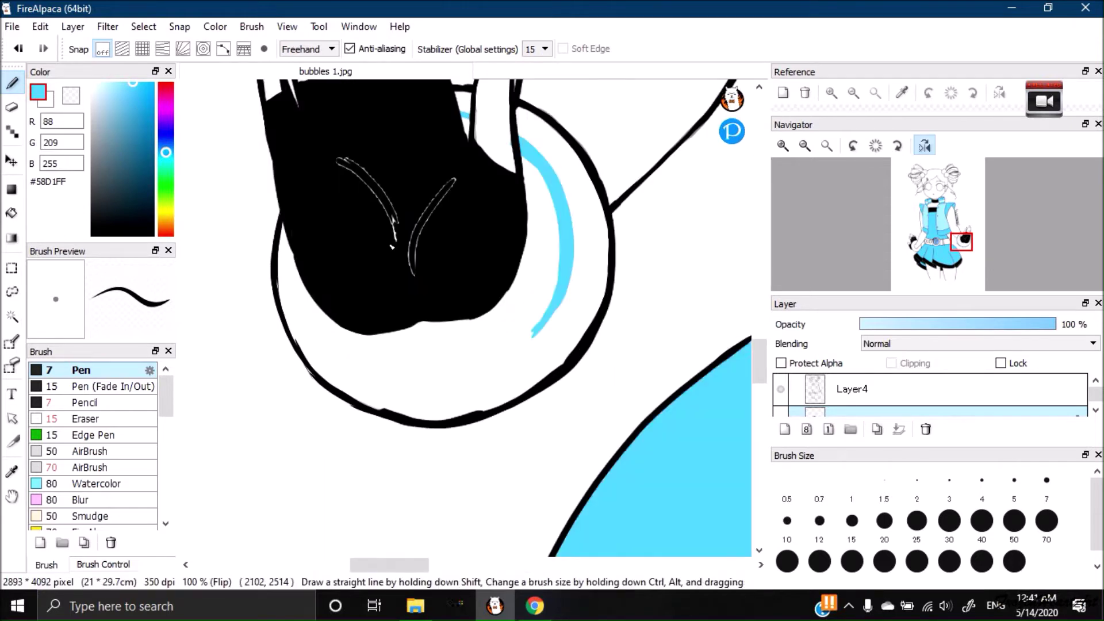
# Extend the #58D1FF band around the bracelet's lower curve to the glove's right edge and even out its width.
pyautogui.moveTo(562, 270)
pyautogui.mouseDown()
pyautogui.moveTo(520, 348)
pyautogui.moveTo(503, 347)
pyautogui.mouseUp()
pyautogui.moveTo(569, 287)
pyautogui.mouseDown()
pyautogui.moveTo(523, 357)
pyautogui.moveTo(491, 364)
pyautogui.mouseUp()
pyautogui.hotkey('ctrl', 'z')
pyautogui.hotkey('ctrl', 'z')
pyautogui.click(924, 145)
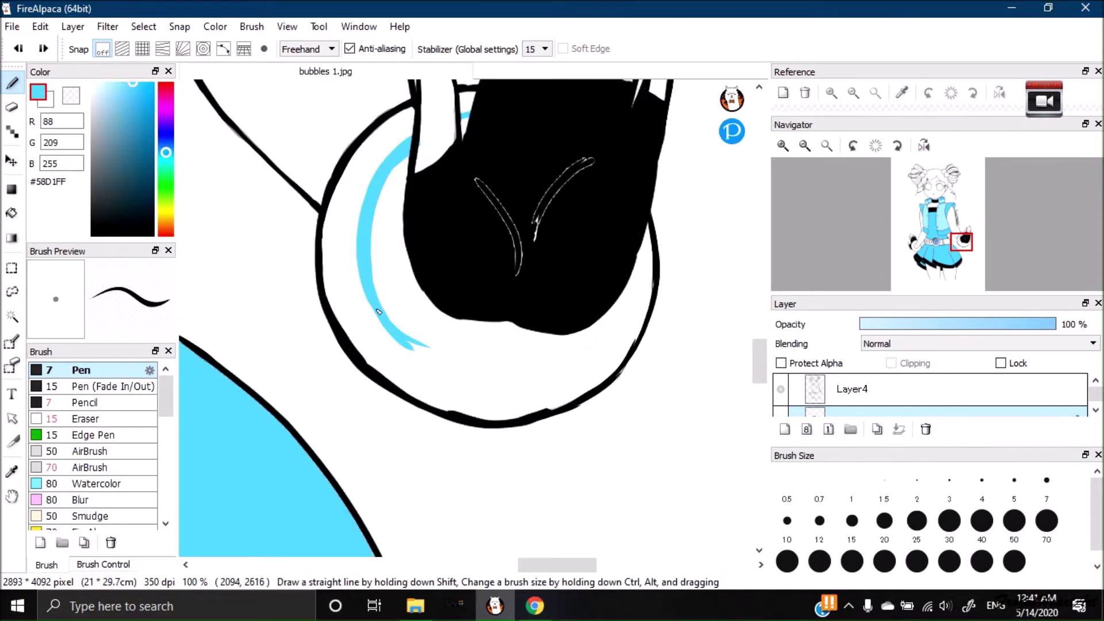
pyautogui.moveTo(368, 281)
pyautogui.mouseDown()
pyautogui.moveTo(495, 378)
pyautogui.moveTo(538, 379)
pyautogui.mouseUp()
pyautogui.moveTo(453, 371)
pyautogui.mouseDown()
pyautogui.moveTo(563, 370)
pyautogui.moveTo(609, 338)
pyautogui.moveTo(637, 281)
pyautogui.mouseUp()
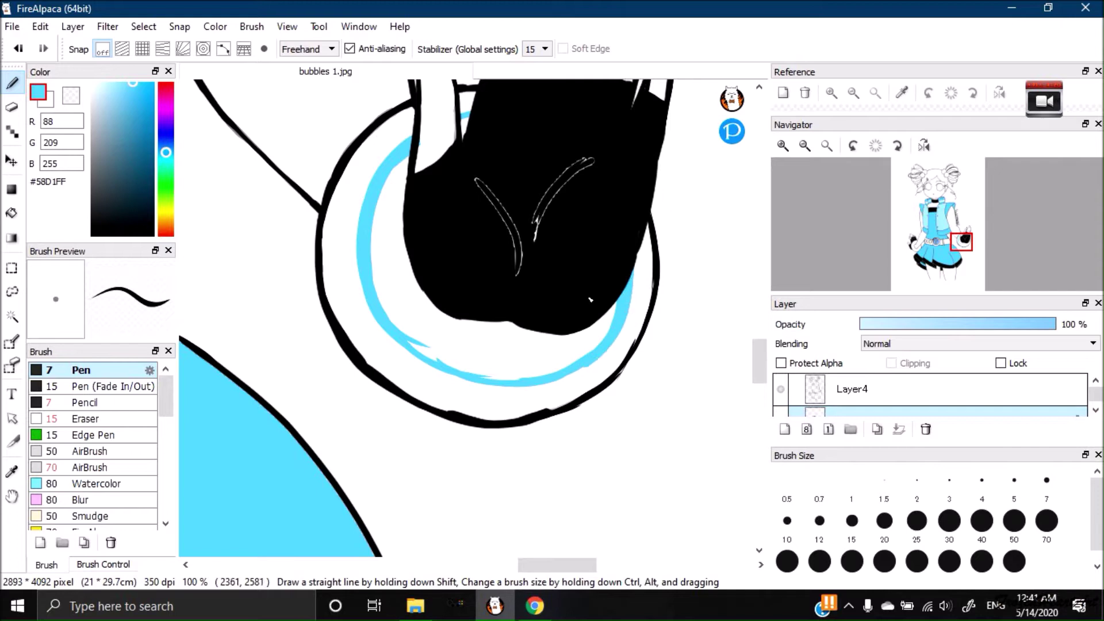
pyautogui.moveTo(416, 147)
pyautogui.mouseDown()
pyautogui.moveTo(382, 299)
pyautogui.moveTo(443, 365)
pyautogui.moveTo(431, 360)
pyautogui.moveTo(537, 375)
pyautogui.moveTo(579, 364)
pyautogui.moveTo(621, 305)
pyautogui.mouseUp()
pyautogui.moveTo(488, 379); pyautogui.dragTo(540, 378)
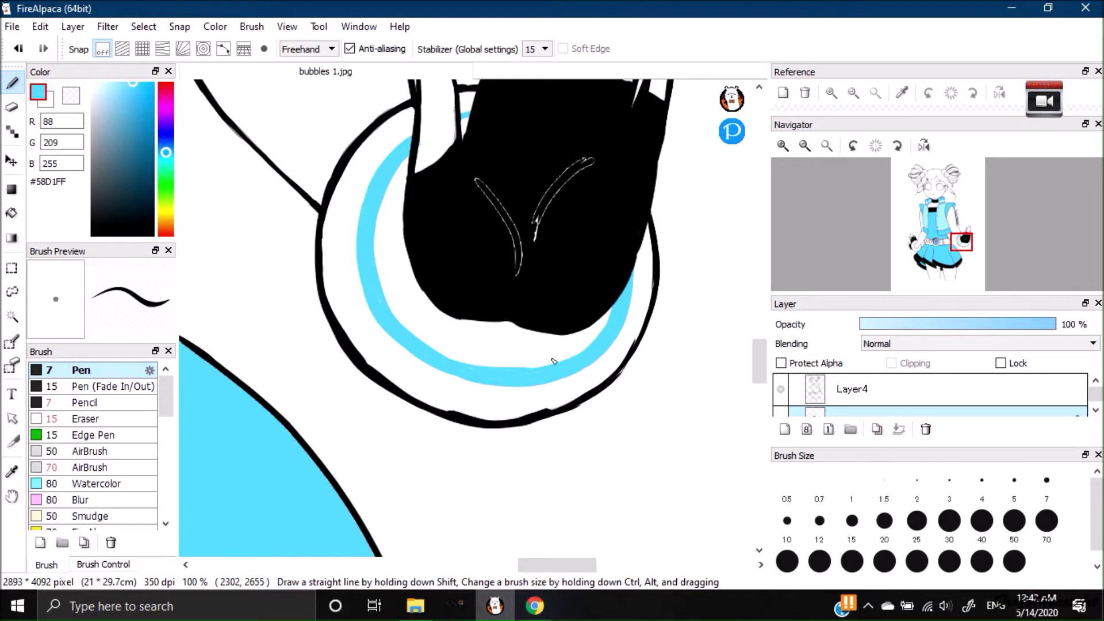
# Touch up the raised hand's glove edge beside the thumb in black.
pyautogui.click(92, 235)
pyautogui.moveTo(476, 128); pyautogui.dragTo(447, 144)
pyautogui.click(13, 106)
# Redraw the other hand's bracelet outline in black on Layer4 as a curve passing behind the forearm.
pyautogui.moveTo(543, 566)
pyautogui.mouseDown()
pyautogui.moveTo(382, 580)
pyautogui.moveTo(396, 578)
pyautogui.mouseUp()
pyautogui.click(13, 82)
pyautogui.rightClick(451, 212)
pyautogui.moveTo(761, 350); pyautogui.dragTo(763, 360)
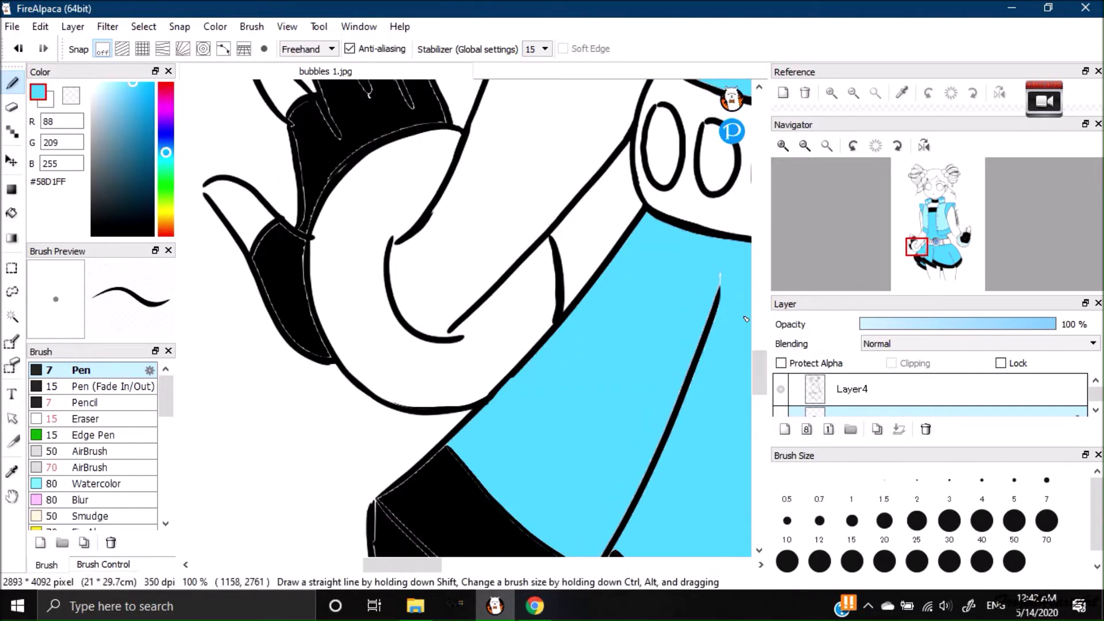
pyautogui.click(873, 401)
pyautogui.click(92, 234)
pyautogui.moveTo(460, 130); pyautogui.dragTo(553, 217)
pyautogui.moveTo(486, 154)
pyautogui.mouseDown()
pyautogui.moveTo(542, 185)
pyautogui.moveTo(573, 290)
pyautogui.mouseUp()
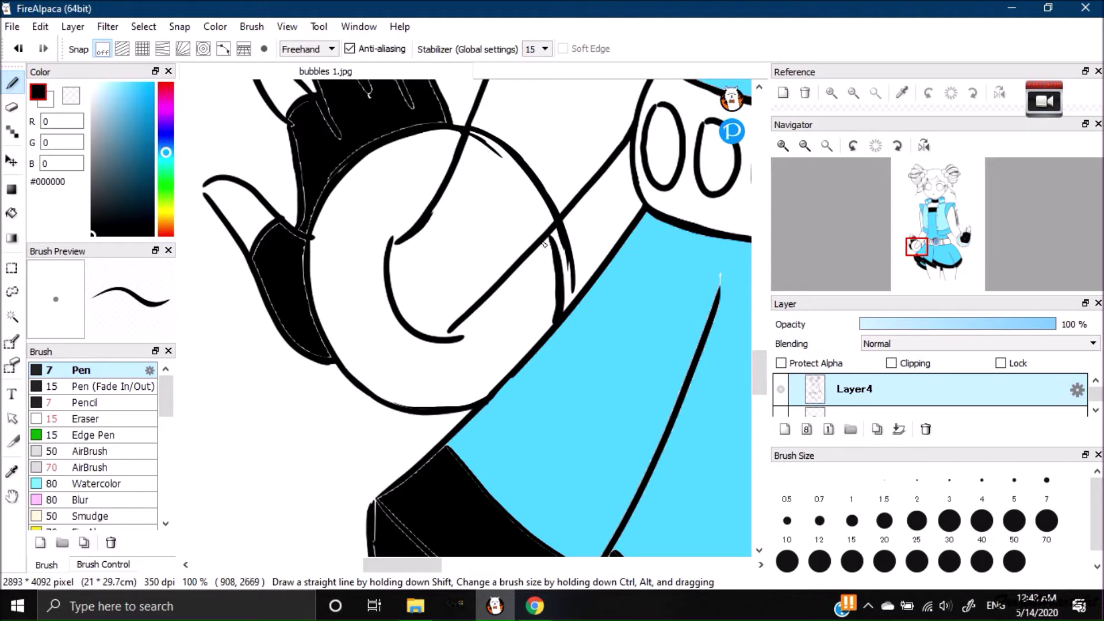
pyautogui.moveTo(557, 222); pyautogui.dragTo(571, 305)
# Erase the bracelet curve crossing the forearm and the old inner outline segment beside it.
pyautogui.click(14, 105)
pyautogui.moveTo(505, 148); pyautogui.dragTo(480, 147)
pyautogui.moveTo(519, 180)
pyautogui.mouseDown()
pyautogui.moveTo(561, 211)
pyautogui.moveTo(562, 308)
pyautogui.moveTo(520, 391)
pyautogui.mouseUp()
pyautogui.hotkey('ctrl', 'z')
# Paint a #58D1FF band around the inside of the left bracelet on the colour layer, skipping the forearm.
pyautogui.rightClick(636, 394)
pyautogui.click(13, 82)
pyautogui.click(855, 412)
pyautogui.moveTo(352, 220)
pyautogui.mouseDown()
pyautogui.moveTo(382, 356)
pyautogui.moveTo(397, 183)
pyautogui.moveTo(449, 164)
pyautogui.mouseUp()
pyautogui.hotkey('ctrl', 'z')
pyautogui.moveTo(368, 343)
pyautogui.mouseDown()
pyautogui.moveTo(477, 385)
pyautogui.moveTo(517, 359)
pyautogui.moveTo(552, 242)
pyautogui.mouseUp()
pyautogui.moveTo(551, 286); pyautogui.dragTo(522, 354)
pyautogui.moveTo(548, 317)
pyautogui.mouseDown()
pyautogui.moveTo(527, 343)
pyautogui.moveTo(547, 250)
pyautogui.mouseUp()
pyautogui.moveTo(347, 281); pyautogui.dragTo(397, 372)
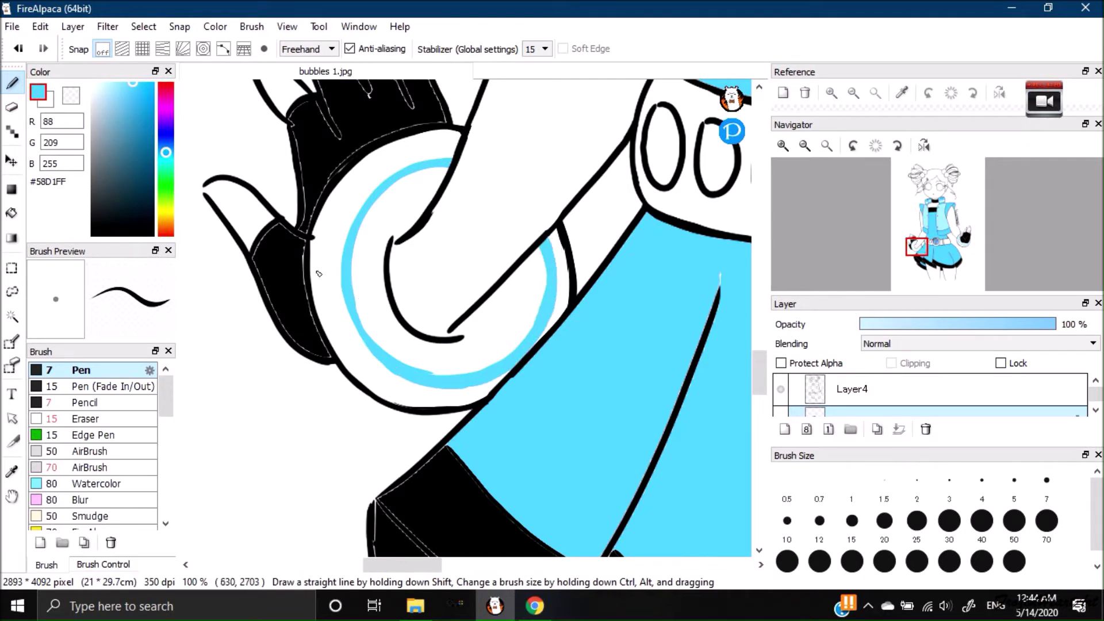
pyautogui.moveTo(356, 298)
pyautogui.mouseDown()
pyautogui.moveTo(463, 377)
pyautogui.moveTo(367, 218)
pyautogui.moveTo(449, 171)
pyautogui.mouseUp()
pyautogui.press('e')
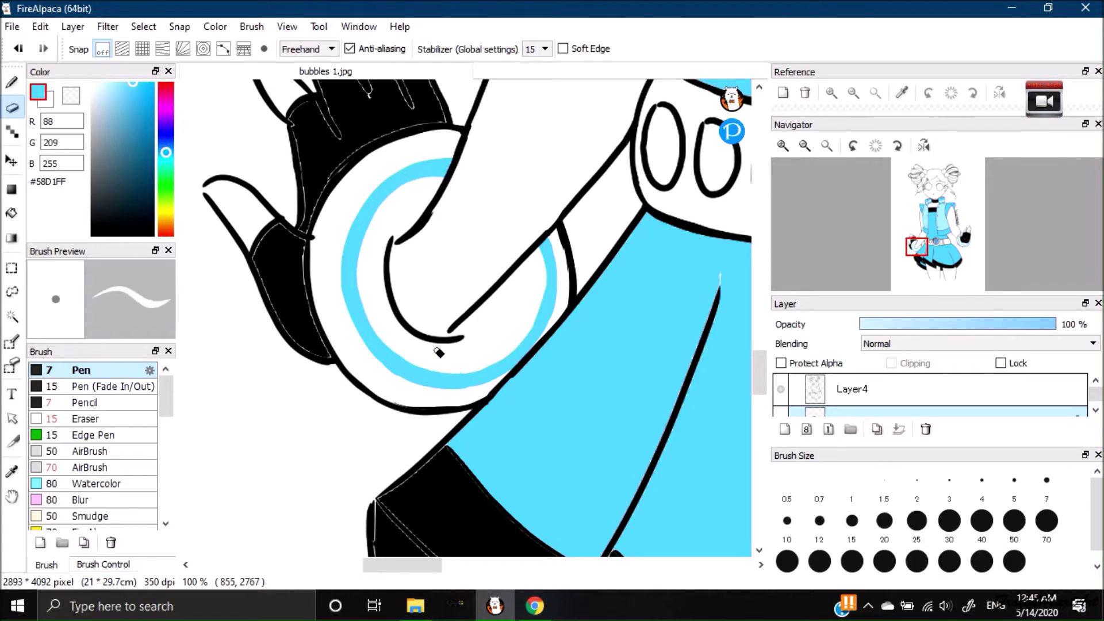
# Fill the centre of the belt buckle with #58D1FF.
pyautogui.click(804, 145)
pyautogui.click(826, 145)
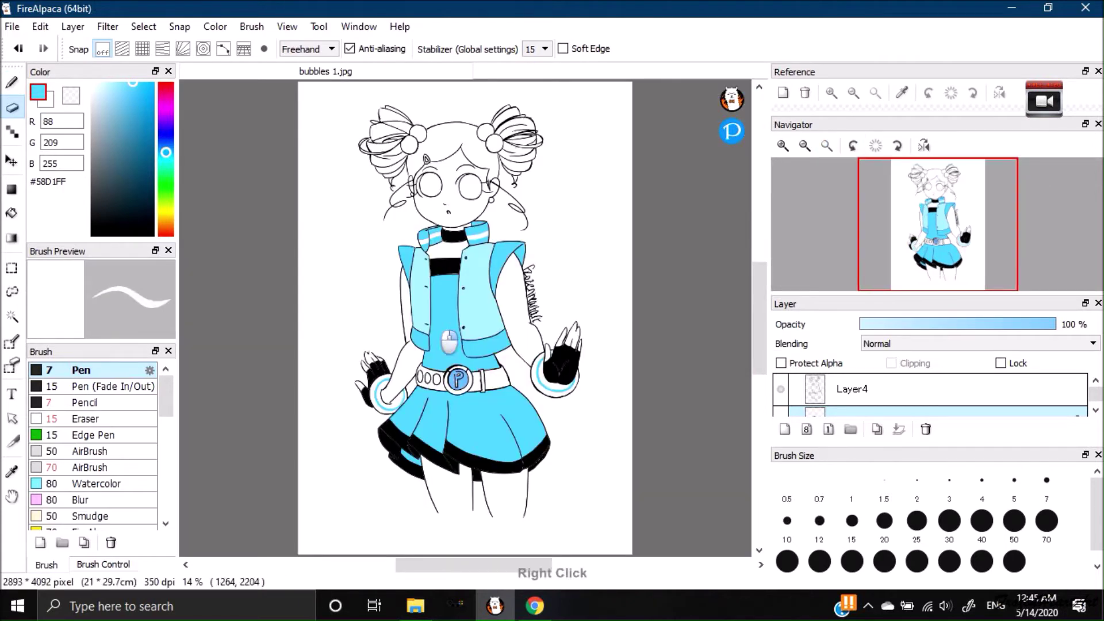
pyautogui.click(12, 213)
pyautogui.click(461, 377)
# Outline a block letter P in yellow #FFD800 on the upper right-side vest panel.
pyautogui.click(166, 207)
pyautogui.click(154, 83)
pyautogui.click(167, 213)
pyautogui.click(12, 82)
pyautogui.press('ctrl+KP_Add')
pyautogui.press('ctrl+KP_Add')
pyautogui.press('ctrl+KP_Add')
pyautogui.press('ctrl+KP_Add')
pyautogui.press('ctrl+KP_Add')
pyautogui.moveTo(759, 330); pyautogui.dragTo(759, 306)
pyautogui.moveTo(491, 249); pyautogui.dragTo(502, 336)
pyautogui.moveTo(492, 246)
pyautogui.mouseDown()
pyautogui.moveTo(543, 240)
pyautogui.moveTo(553, 273)
pyautogui.moveTo(496, 296)
pyautogui.moveTo(521, 341)
pyautogui.moveTo(501, 344)
pyautogui.mouseUp()
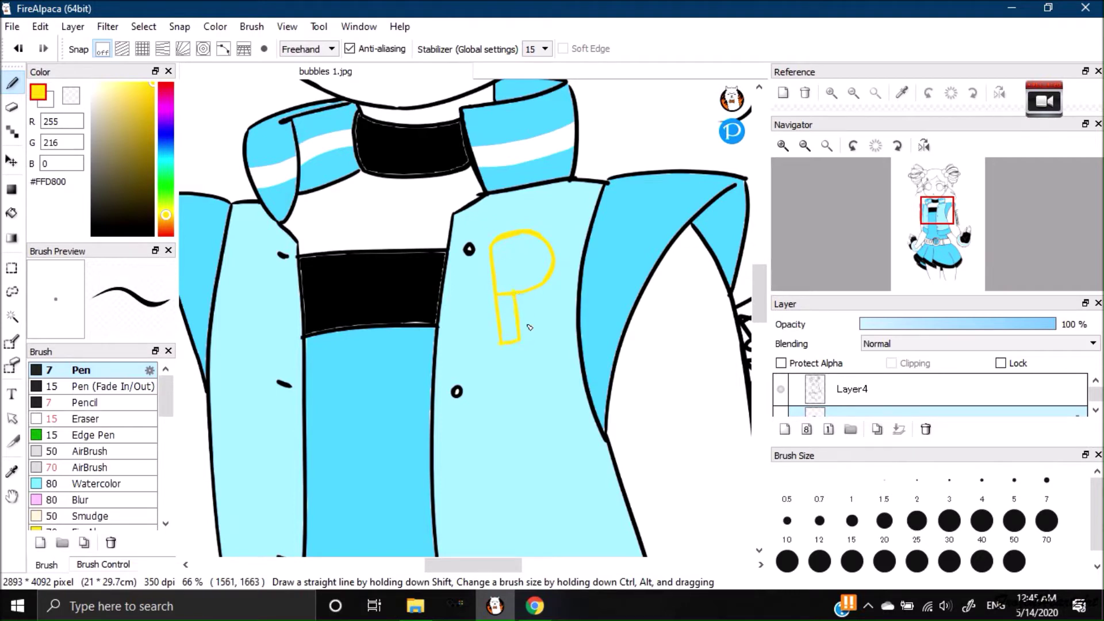
pyautogui.moveTo(510, 248)
pyautogui.mouseDown()
pyautogui.moveTo(529, 270)
pyautogui.moveTo(521, 248)
pyautogui.mouseUp()
# Fill the vest's letter P with #FFD800 and thicken its stem.
pyautogui.press('g')
pyautogui.click(514, 308)
pyautogui.press('b')
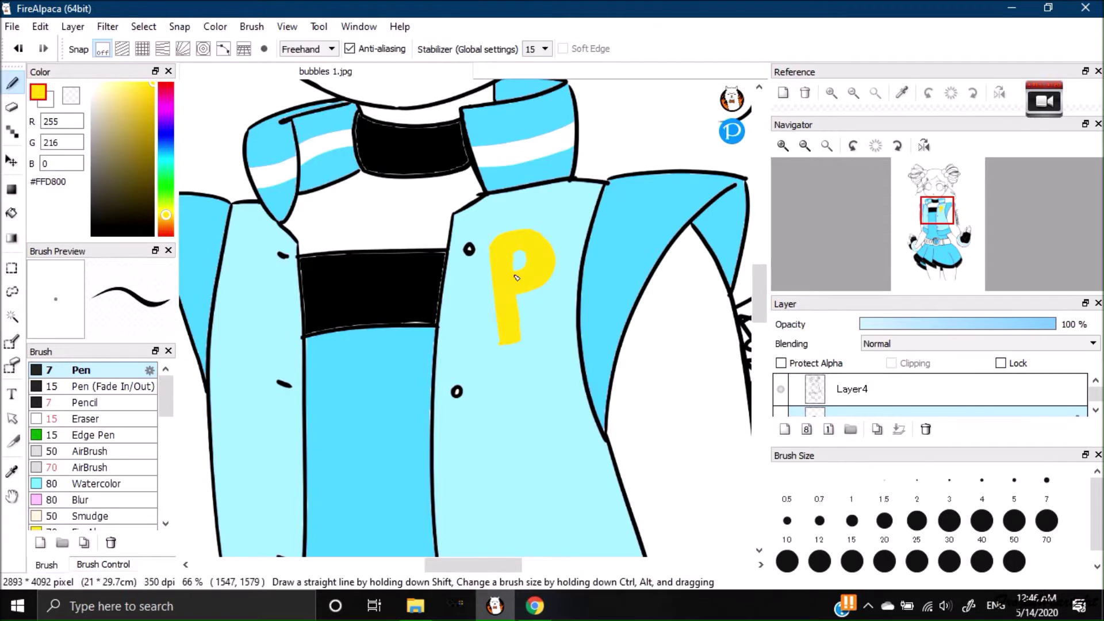
pyautogui.moveTo(499, 315)
pyautogui.mouseDown()
pyautogui.moveTo(493, 254)
pyautogui.moveTo(509, 235)
pyautogui.mouseUp()
pyautogui.click(495, 244)
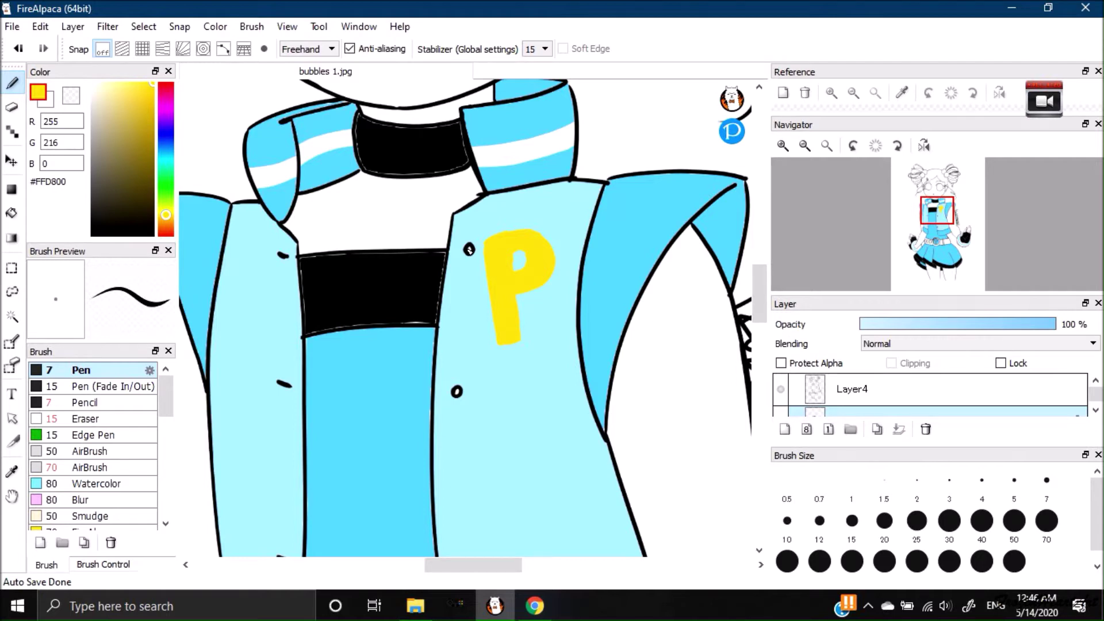
# Erase the black P line art from the belt buckle on Layer4 and cover the centre with #58D1FF.
pyautogui.moveTo(759, 288); pyautogui.dragTo(758, 351)
pyautogui.click(852, 393)
pyautogui.click(13, 108)
pyautogui.moveTo(435, 279)
pyautogui.mouseDown()
pyautogui.moveTo(422, 301)
pyautogui.moveTo(430, 338)
pyautogui.mouseUp()
pyautogui.moveTo(438, 270)
pyautogui.mouseDown()
pyautogui.moveTo(453, 294)
pyautogui.moveTo(421, 272)
pyautogui.mouseUp()
pyautogui.rightClick(447, 385)
pyautogui.press('b')
pyautogui.click(868, 411)
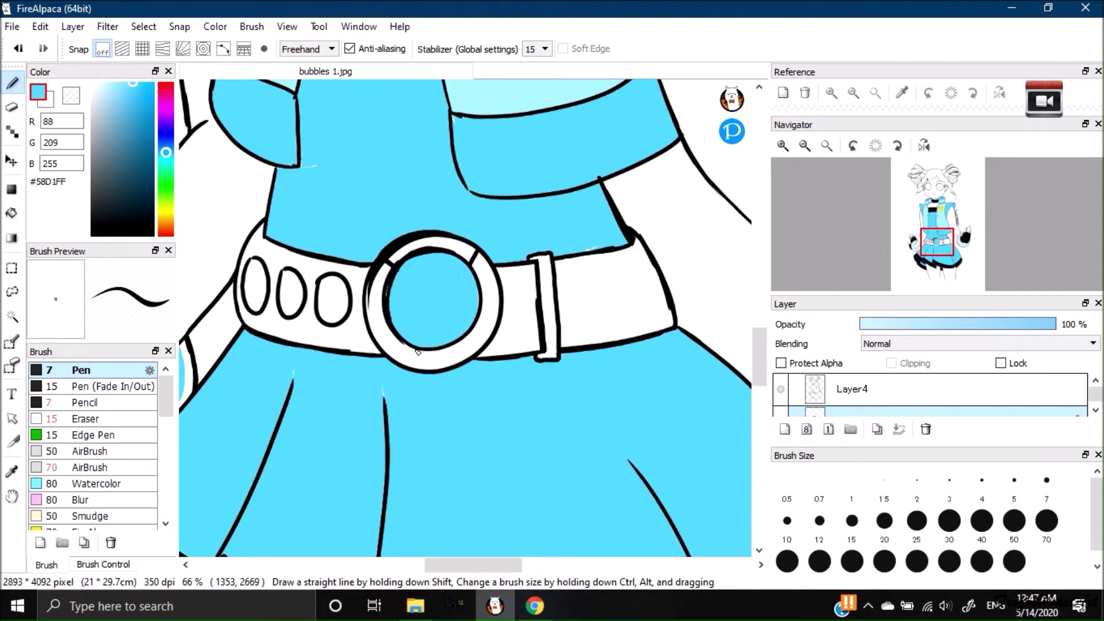
# Draw a #A5E6FF stem stroke for a new letter P inside the belt buckle.
pyautogui.rightClick(624, 115)
pyautogui.moveTo(759, 355)
pyautogui.mouseDown()
pyautogui.moveTo(759, 328)
pyautogui.moveTo(759, 366)
pyautogui.mouseUp()
pyautogui.press('ctrl+KP_Add')
pyautogui.press('ctrl+KP_Add')
pyautogui.press('ctrl+KP_Add')
pyautogui.moveTo(314, 242); pyautogui.dragTo(327, 361)
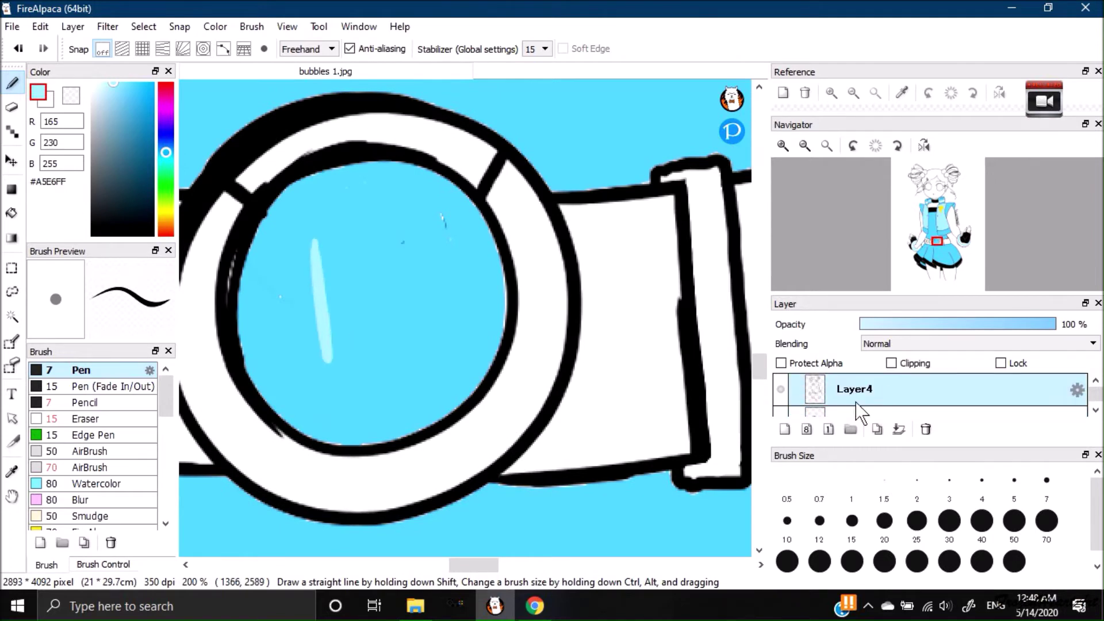
# Hide the colour layer and erase the stray marks inside the buckle's circle on Layer4.
pyautogui.press('e')
pyautogui.click(851, 389)
pyautogui.moveTo(315, 253); pyautogui.dragTo(326, 350)
pyautogui.click(780, 412)
pyautogui.moveTo(367, 210); pyautogui.dragTo(337, 256)
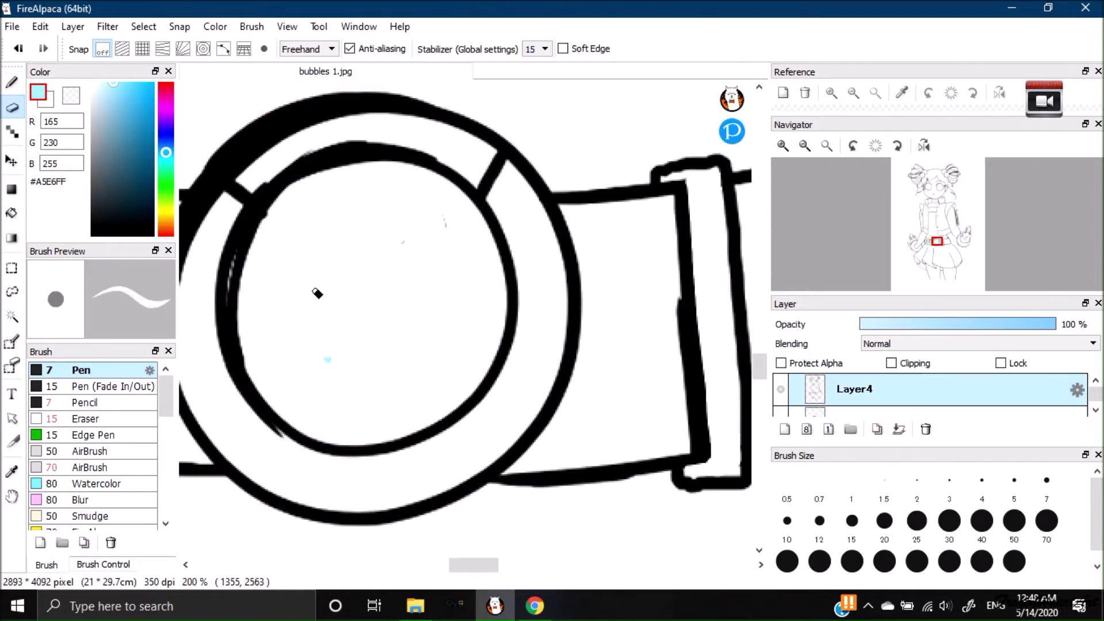
# Thin the buckle's inner circle outline by erasing its thick left and upper edges.
pyautogui.moveTo(242, 215)
pyautogui.mouseDown()
pyautogui.moveTo(217, 316)
pyautogui.moveTo(313, 467)
pyautogui.mouseUp()
pyautogui.moveTo(244, 221)
pyautogui.mouseDown()
pyautogui.moveTo(218, 317)
pyautogui.moveTo(312, 468)
pyautogui.moveTo(232, 261)
pyautogui.moveTo(318, 465)
pyautogui.mouseUp()
pyautogui.moveTo(272, 174)
pyautogui.mouseDown()
pyautogui.moveTo(269, 186)
pyautogui.moveTo(383, 144)
pyautogui.mouseUp()
pyautogui.moveTo(267, 195)
pyautogui.mouseDown()
pyautogui.moveTo(375, 144)
pyautogui.moveTo(461, 175)
pyautogui.mouseUp()
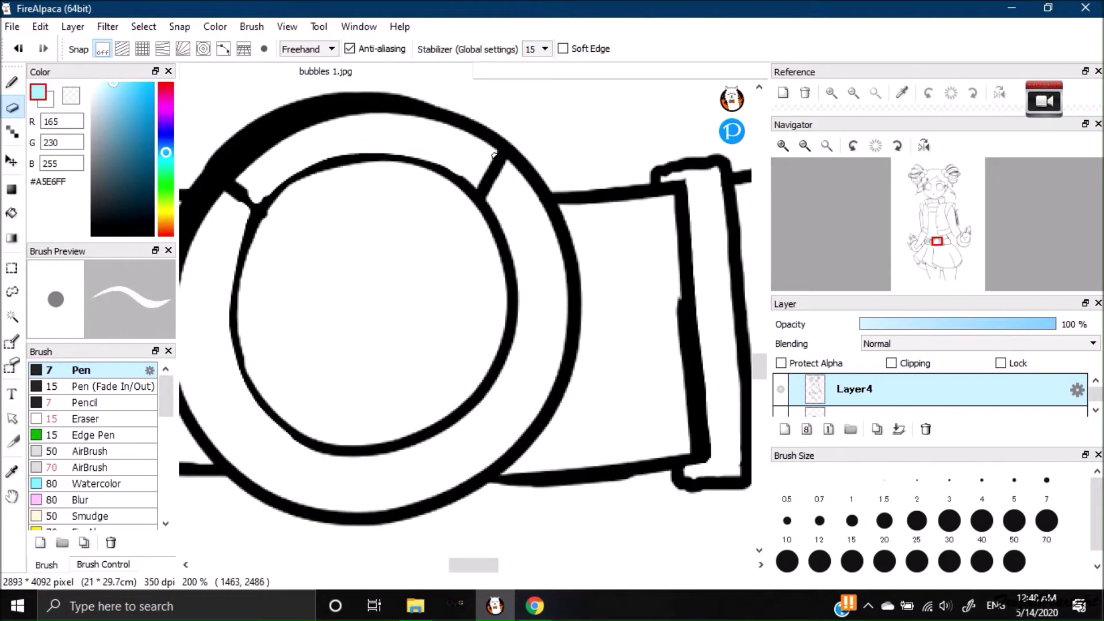
# Redraw the buckle's inner circle outline and upper-left divider smoothly in black on Layer4.
pyautogui.click(12, 83)
pyautogui.moveTo(119, 151); pyautogui.dragTo(92, 236)
pyautogui.moveTo(233, 186); pyautogui.dragTo(260, 207)
pyautogui.moveTo(258, 213); pyautogui.dragTo(237, 360)
pyautogui.moveTo(259, 217)
pyautogui.mouseDown()
pyautogui.moveTo(364, 161)
pyautogui.moveTo(478, 186)
pyautogui.mouseUp()
pyautogui.hotkey('ctrl', 'z')
pyautogui.click(12, 108)
pyautogui.moveTo(223, 341); pyautogui.dragTo(281, 436)
pyautogui.click(12, 83)
pyautogui.moveTo(233, 320); pyautogui.dragTo(292, 438)
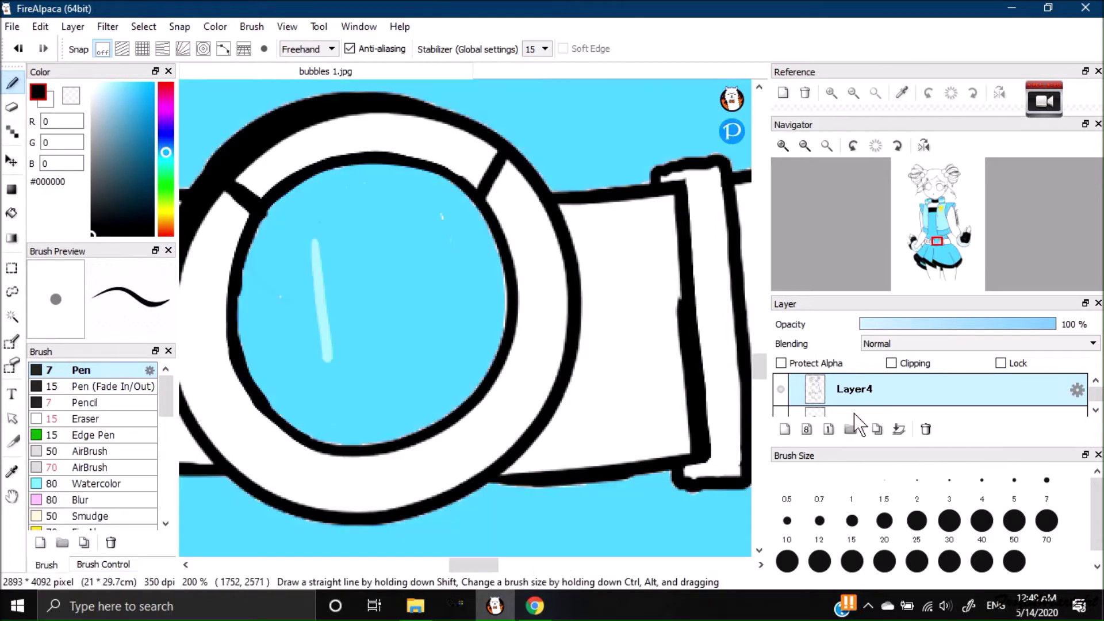
# Outline a block letter P with its inner hole in #A5E6FF inside the buckle on the colour layer.
pyautogui.click(855, 413)
pyautogui.rightClick(317, 281)
pyautogui.moveTo(314, 227)
pyautogui.mouseDown()
pyautogui.moveTo(324, 315)
pyautogui.moveTo(348, 213)
pyautogui.moveTo(316, 224)
pyautogui.moveTo(427, 242)
pyautogui.moveTo(423, 225)
pyautogui.moveTo(399, 287)
pyautogui.moveTo(438, 251)
pyautogui.moveTo(384, 306)
pyautogui.moveTo(346, 313)
pyautogui.moveTo(366, 361)
pyautogui.moveTo(345, 407)
pyautogui.mouseUp()
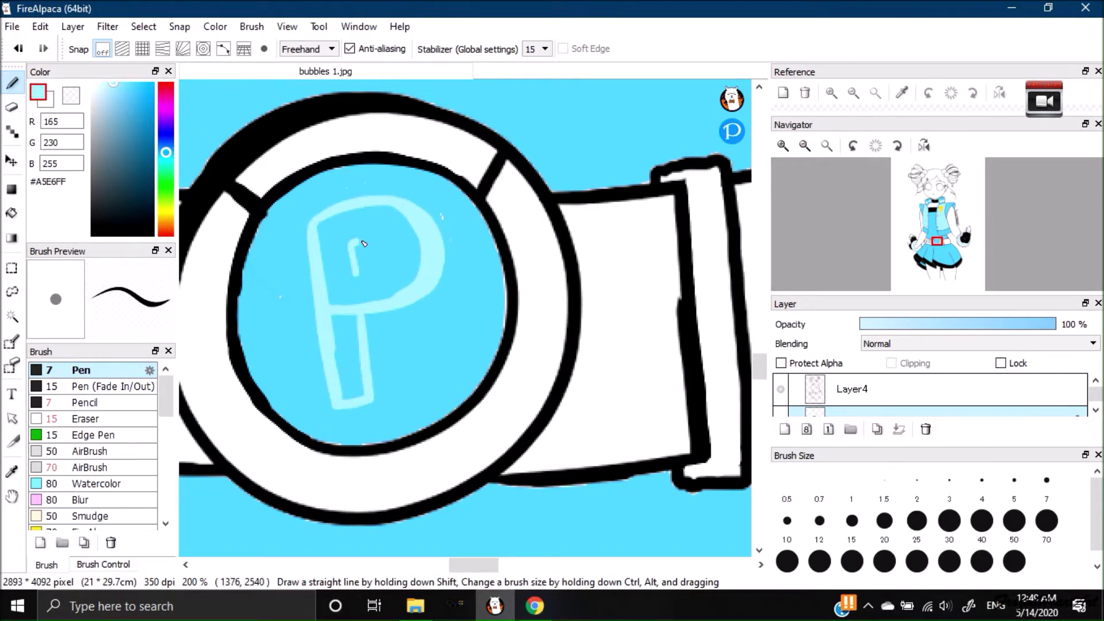
pyautogui.moveTo(363, 244); pyautogui.dragTo(357, 276)
# Fill the buckle's P with #A5E6FF and cover the specks around it with #58D1FF.
pyautogui.click(12, 213)
pyautogui.click(339, 276)
pyautogui.click(352, 352)
pyautogui.click(12, 84)
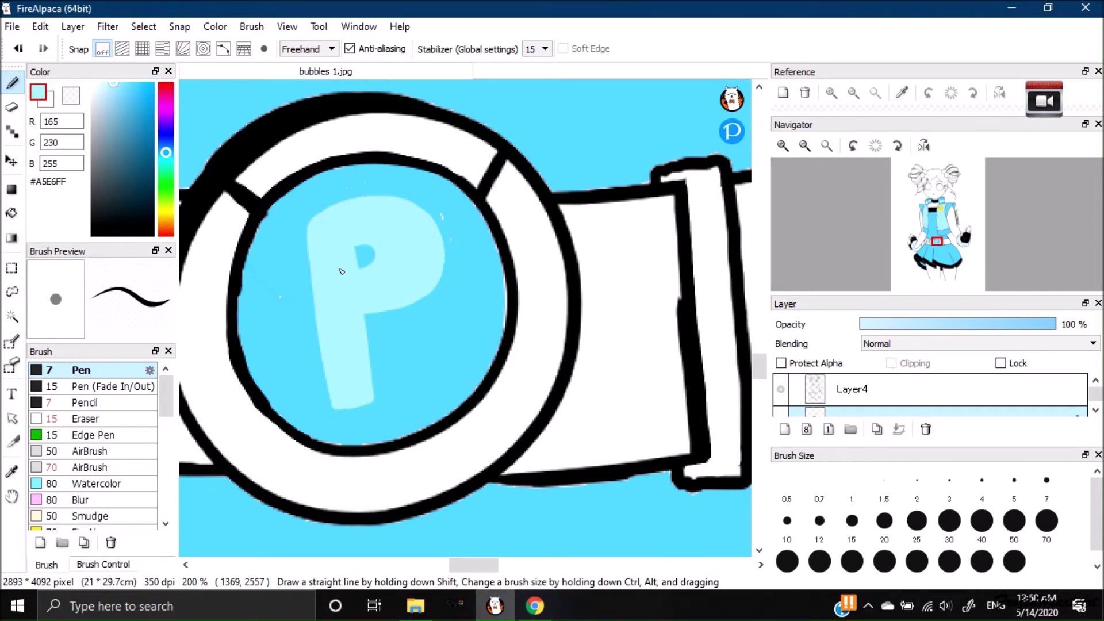
pyautogui.rightClick(434, 370)
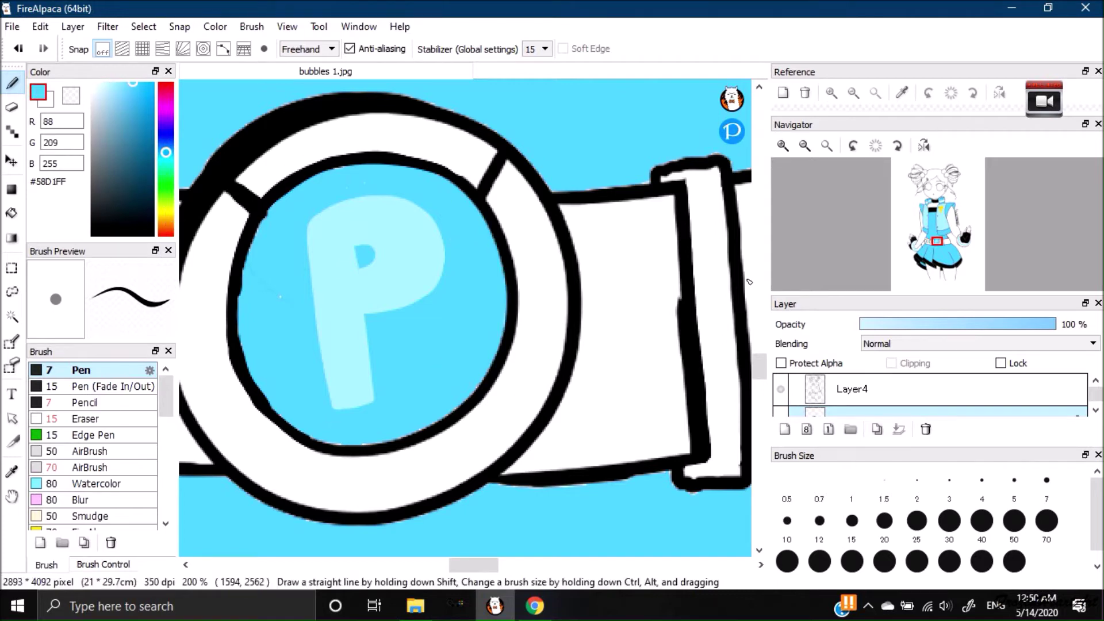
# Even out the vest's yellow P with #FFD800 and reshape its inner hole.
pyautogui.moveTo(759, 367); pyautogui.dragTo(758, 275)
pyautogui.rightClick(575, 340)
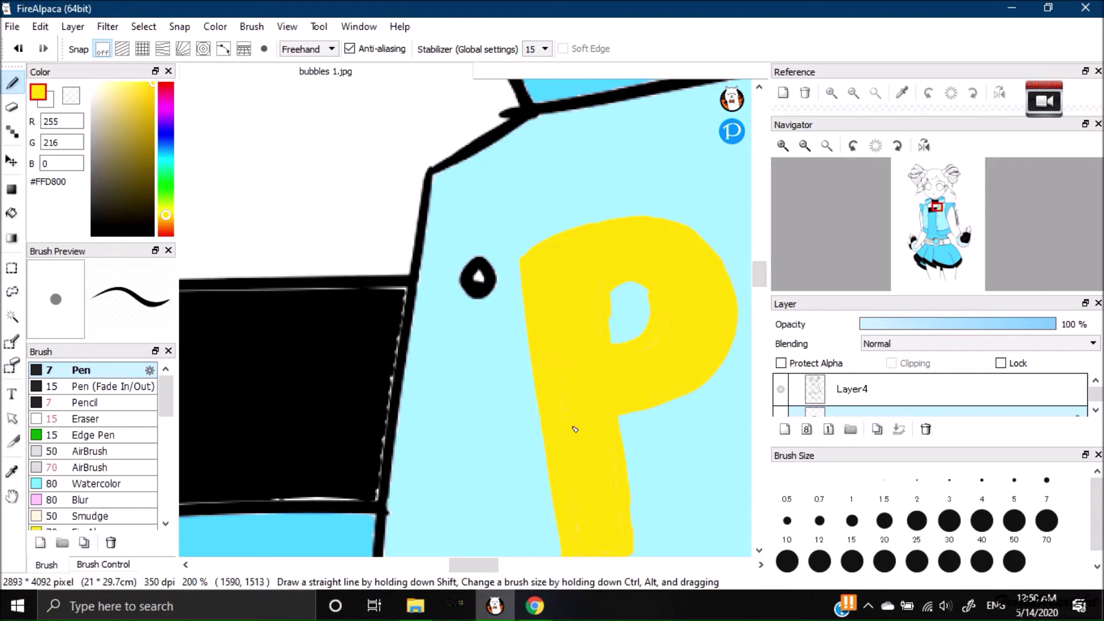
pyautogui.moveTo(642, 319)
pyautogui.mouseDown()
pyautogui.moveTo(606, 288)
pyautogui.moveTo(665, 292)
pyautogui.mouseUp()
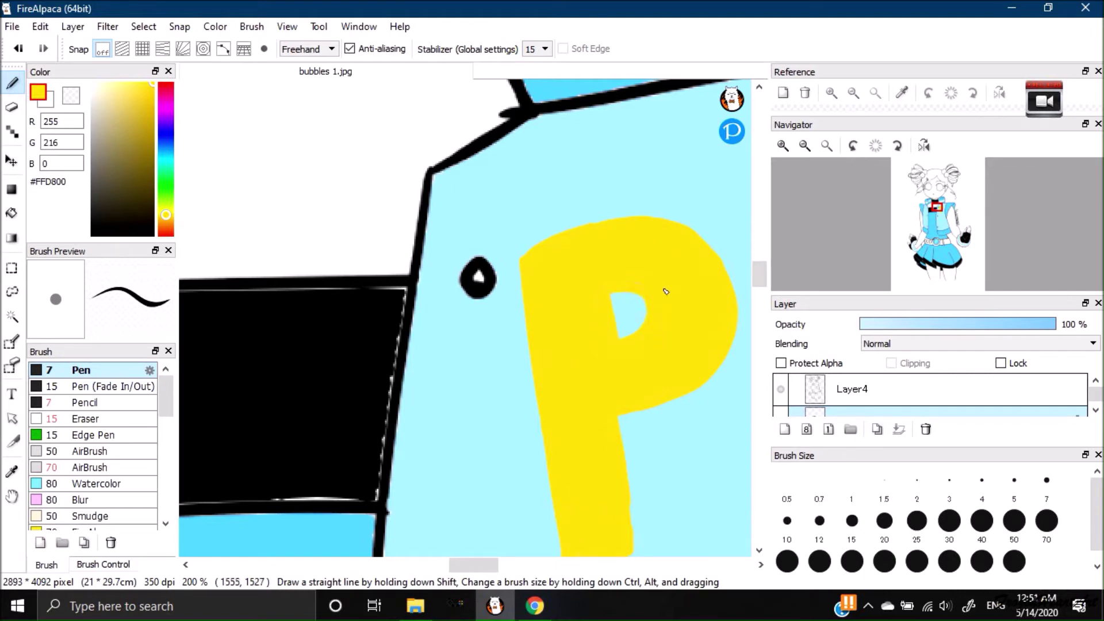
# Place #FFD800 dots on the belt between the buckle and the belt loop.
pyautogui.scroll(-10, 696, 294)
pyautogui.click(632, 281)
pyautogui.click(638, 449)
# Erase the oval belt holes beside the buckle from the line art on Layer4.
pyautogui.moveTo(484, 566); pyautogui.dragTo(446, 566)
pyautogui.click(12, 107)
pyautogui.click(854, 389)
pyautogui.moveTo(652, 223)
pyautogui.mouseDown()
pyautogui.moveTo(630, 240)
pyautogui.moveTo(655, 214)
pyautogui.moveTo(616, 308)
pyautogui.mouseUp()
pyautogui.moveTo(446, 565); pyautogui.dragTo(464, 566)
pyautogui.moveTo(478, 201)
pyautogui.mouseDown()
pyautogui.moveTo(606, 135)
pyautogui.moveTo(707, 171)
pyautogui.mouseUp()
# Patch the belt's upper outline in black and erase the remaining oval holes.
pyautogui.click(92, 235)
pyautogui.moveTo(439, 192)
pyautogui.mouseDown()
pyautogui.moveTo(452, 202)
pyautogui.moveTo(440, 191)
pyautogui.mouseUp()
pyautogui.click(12, 83)
pyautogui.moveTo(462, 566); pyautogui.dragTo(437, 568)
pyautogui.click(12, 108)
pyautogui.moveTo(527, 368)
pyautogui.mouseDown()
pyautogui.moveTo(515, 285)
pyautogui.moveTo(613, 379)
pyautogui.moveTo(502, 360)
pyautogui.moveTo(456, 253)
pyautogui.moveTo(370, 291)
pyautogui.moveTo(316, 332)
pyautogui.moveTo(331, 352)
pyautogui.mouseUp()
pyautogui.moveTo(433, 566)
pyautogui.mouseDown()
pyautogui.moveTo(483, 568)
pyautogui.moveTo(451, 568)
pyautogui.mouseUp()
# Paint a column of five #FFD800 dots left of the buckle, a large centre one with two small ones above and below.
pyautogui.rightClick(562, 267)
pyautogui.click(12, 83)
pyautogui.moveTo(499, 318)
pyautogui.mouseDown()
pyautogui.moveTo(480, 346)
pyautogui.moveTo(517, 342)
pyautogui.mouseUp()
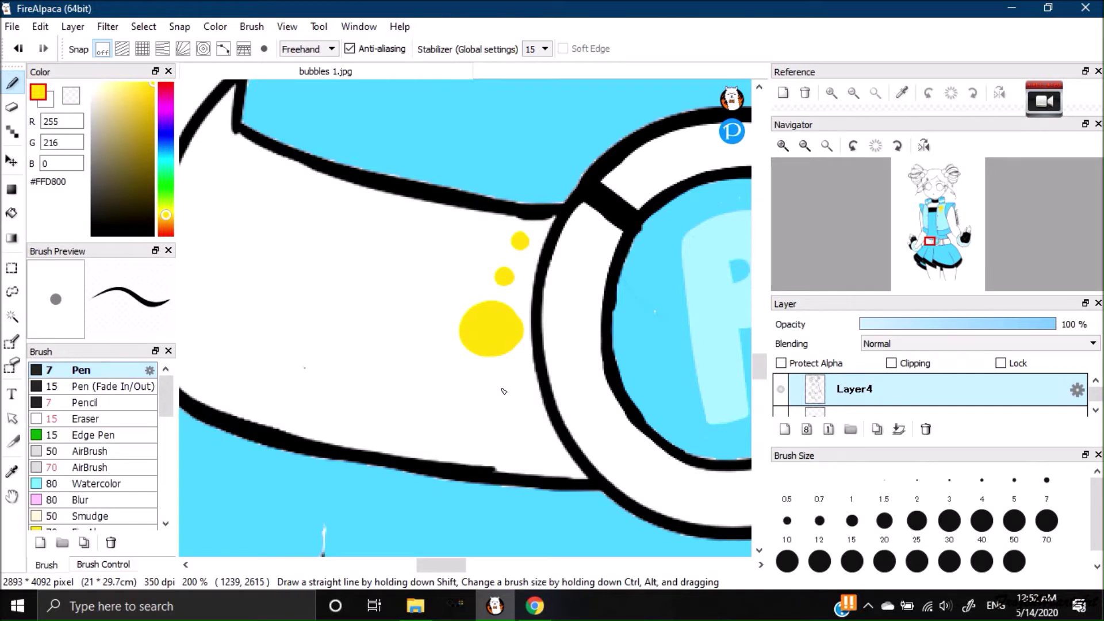
pyautogui.rightClick(643, 403)
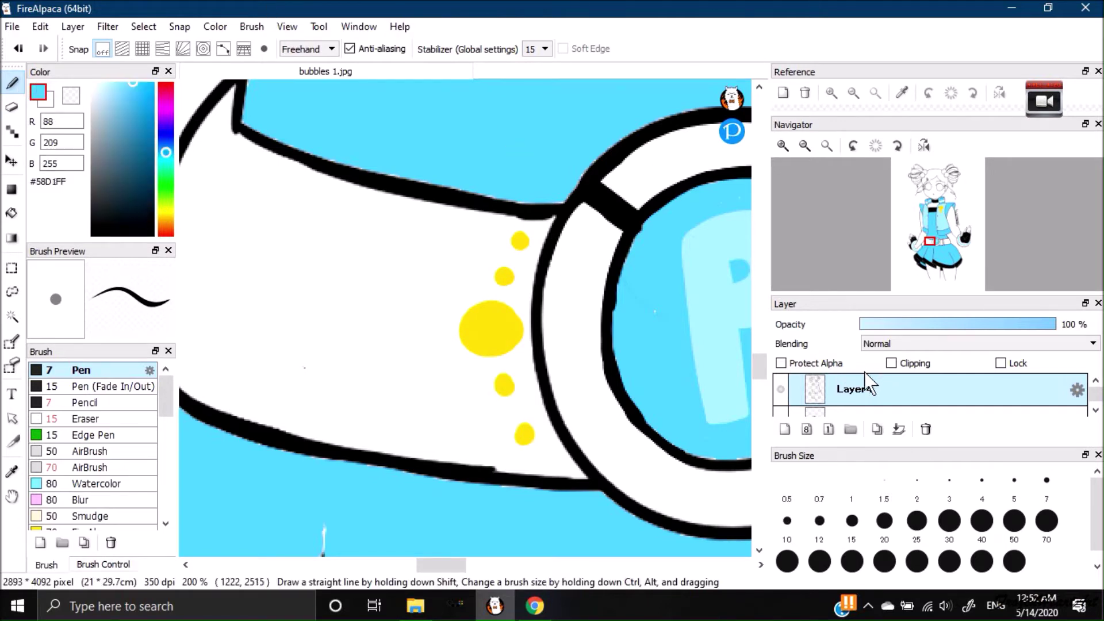
# Draw an oval on the belt beside the yellow dots on the colour layer and fill it with #58D1FF.
pyautogui.click(861, 411)
pyautogui.moveTo(410, 231)
pyautogui.mouseDown()
pyautogui.moveTo(312, 339)
pyautogui.moveTo(425, 266)
pyautogui.moveTo(384, 388)
pyautogui.mouseUp()
pyautogui.moveTo(420, 229); pyautogui.dragTo(433, 355)
pyautogui.press('g')
pyautogui.click(369, 308)
pyautogui.press('b')
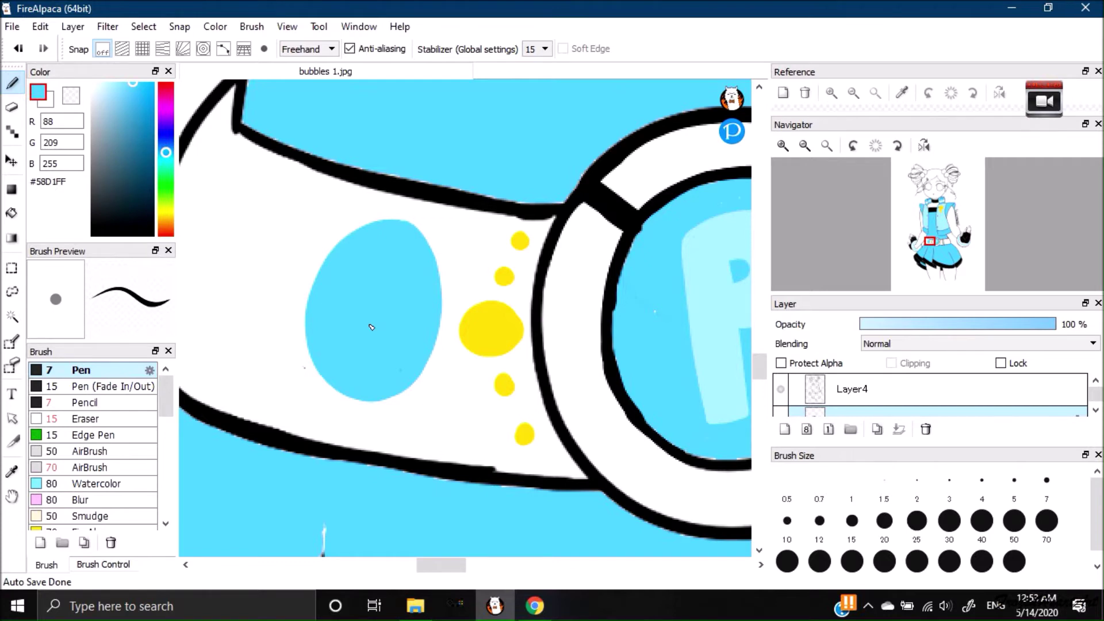
# Outline an oval in #FF3E3E near the belt's outer end, beside the blue oval, and fill it.
pyautogui.moveTo(448, 566); pyautogui.dragTo(431, 568)
pyautogui.click(166, 83)
pyautogui.click(139, 84)
pyautogui.moveTo(446, 166)
pyautogui.mouseDown()
pyautogui.moveTo(455, 188)
pyautogui.moveTo(371, 270)
pyautogui.moveTo(396, 332)
pyautogui.moveTo(377, 317)
pyautogui.moveTo(440, 336)
pyautogui.moveTo(454, 305)
pyautogui.moveTo(442, 173)
pyautogui.moveTo(465, 282)
pyautogui.mouseUp()
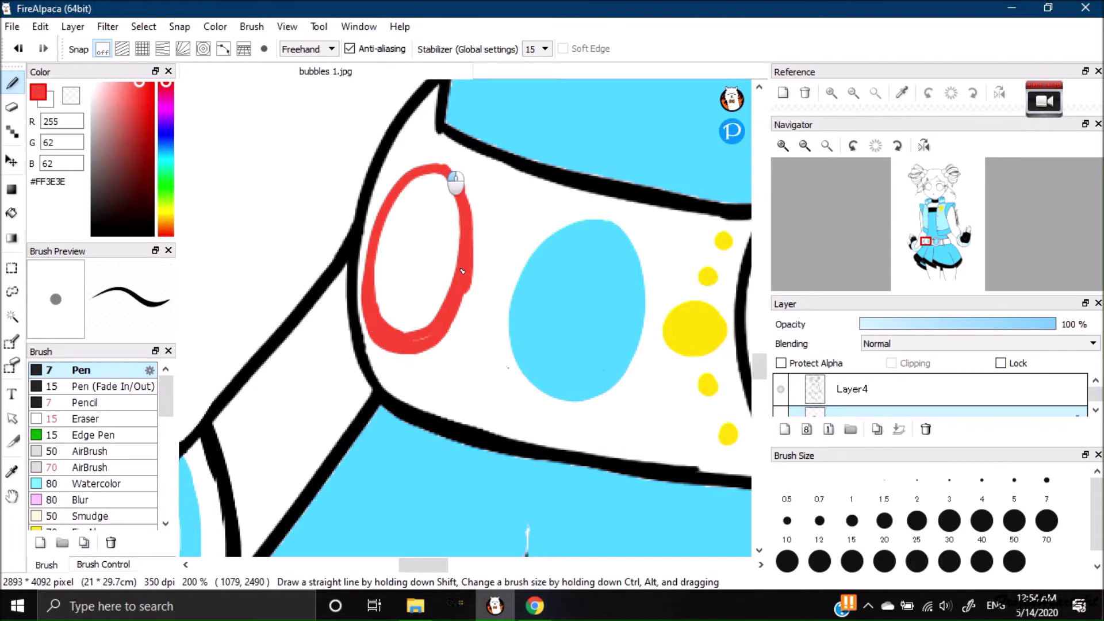
pyautogui.click(15, 107)
pyautogui.click(18, 207)
pyautogui.click(420, 298)
pyautogui.press('b')
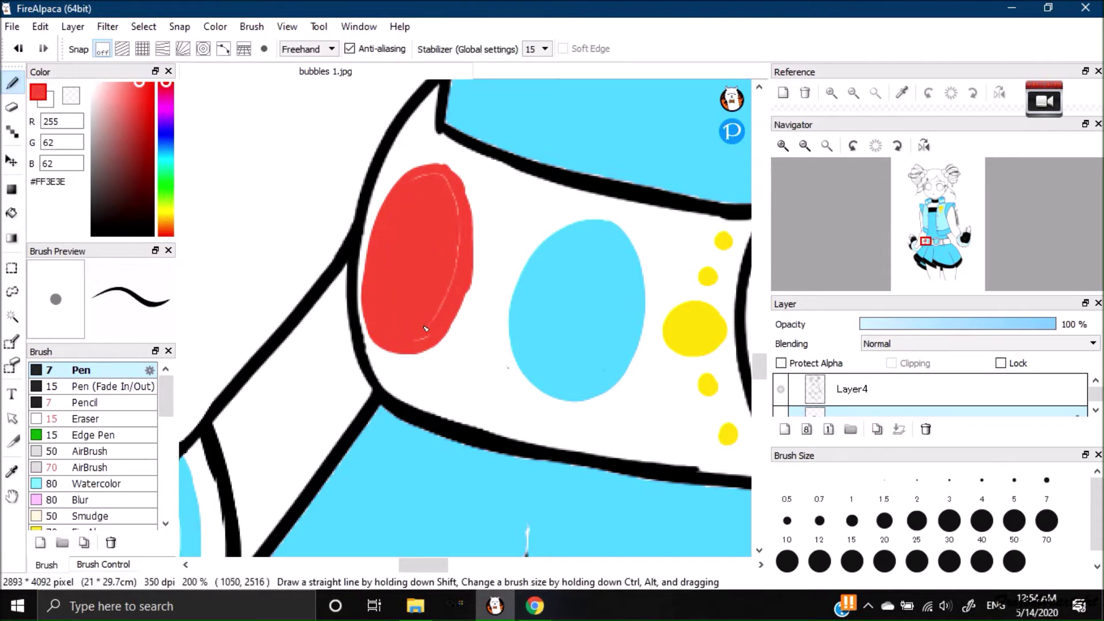
# Smooth the red oval's edges and cover the pale fill gaps with red strokes and an eraser trim.
pyautogui.moveTo(458, 180); pyautogui.dragTo(468, 207)
pyautogui.moveTo(468, 248); pyautogui.dragTo(441, 339)
pyautogui.click(12, 106)
pyautogui.moveTo(483, 204)
pyautogui.mouseDown()
pyautogui.moveTo(487, 239)
pyautogui.moveTo(444, 345)
pyautogui.mouseUp()
pyautogui.click(13, 86)
pyautogui.moveTo(422, 166)
pyautogui.mouseDown()
pyautogui.moveTo(462, 187)
pyautogui.moveTo(442, 338)
pyautogui.moveTo(403, 354)
pyautogui.mouseUp()
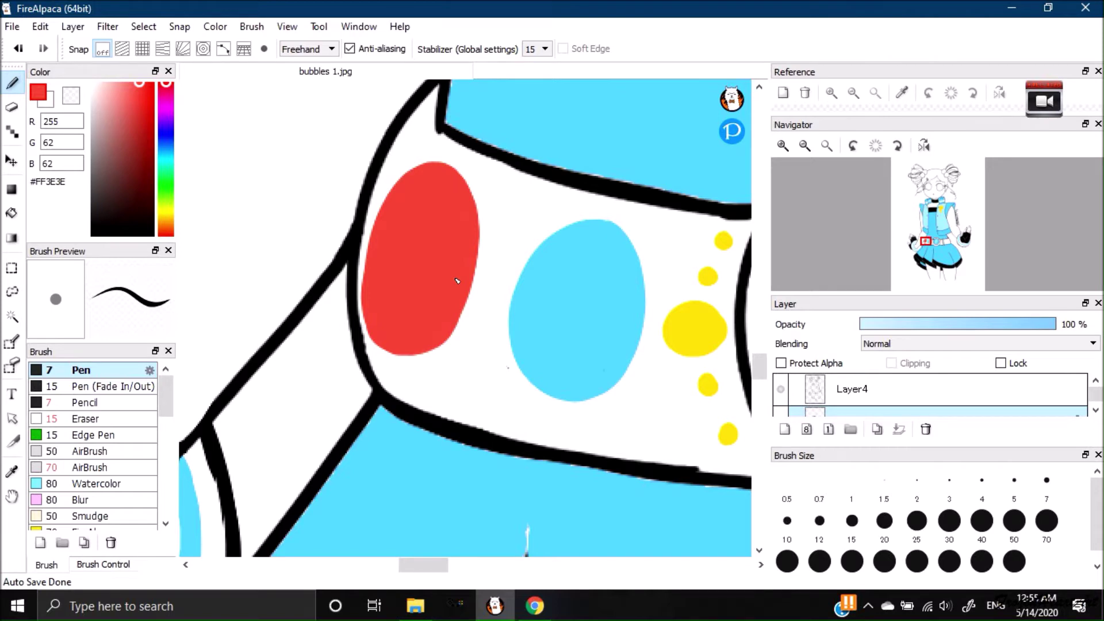
# Add a new layer, move it down the layer stack and make Layer5 active.
pyautogui.click(827, 146)
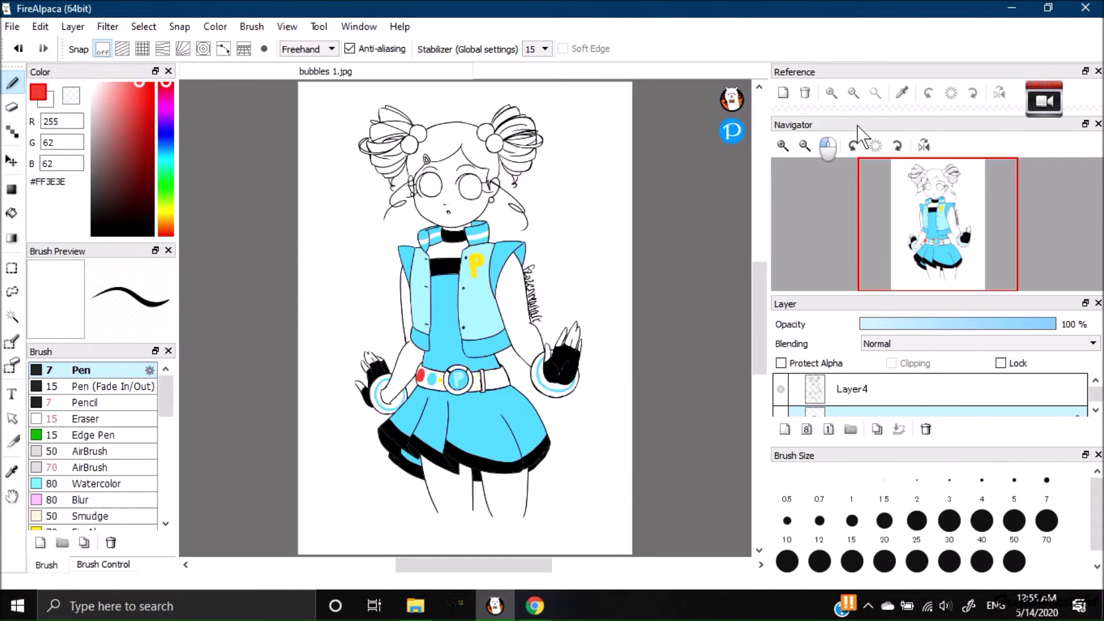
pyautogui.click(785, 430)
pyautogui.click(1096, 410)
pyautogui.scroll(1, 939, 398)
pyautogui.moveTo(940, 399); pyautogui.dragTo(923, 417)
pyautogui.scroll(1, 977, 408)
pyautogui.click(990, 404)
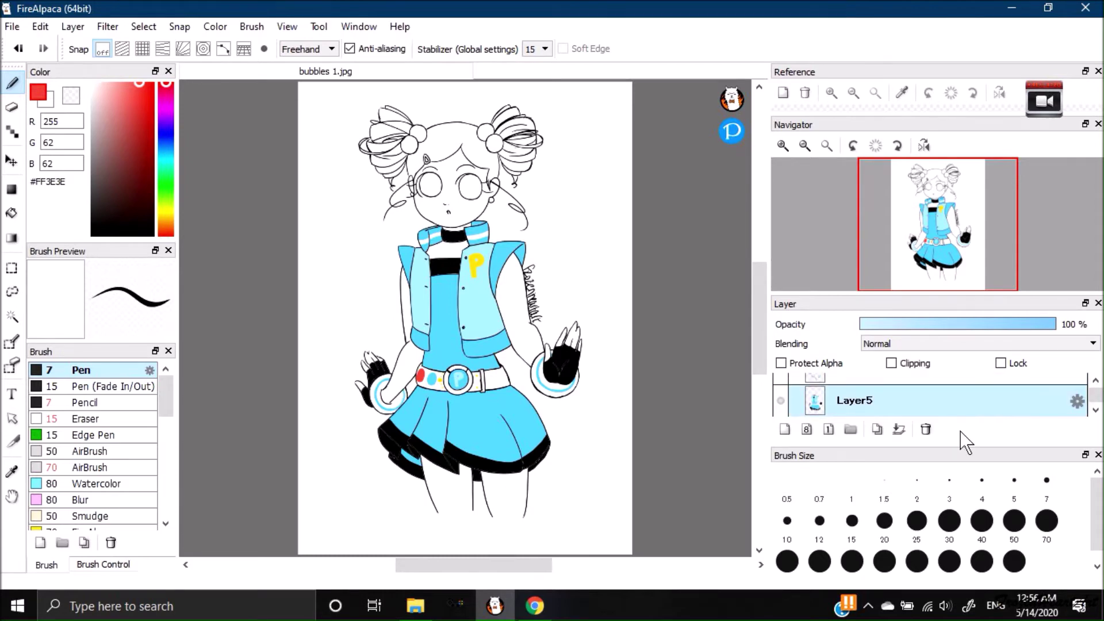
# Sample #FFD800 from the vest's letter P and fill the crown and fringe of the hair.
pyautogui.rightClick(480, 266)
pyautogui.click(12, 214)
pyautogui.click(454, 147)
# Fill the strands of the hair bun on the drawing's right side with #FFD800.
pyautogui.click(783, 145)
pyautogui.click(783, 146)
pyautogui.moveTo(760, 309); pyautogui.dragTo(758, 243)
pyautogui.click(556, 208)
pyautogui.click(579, 212)
pyautogui.click(598, 237)
pyautogui.click(620, 270)
pyautogui.click(621, 281)
pyautogui.click(612, 296)
pyautogui.click(581, 333)
pyautogui.click(609, 345)
pyautogui.click(575, 356)
pyautogui.click(603, 270)
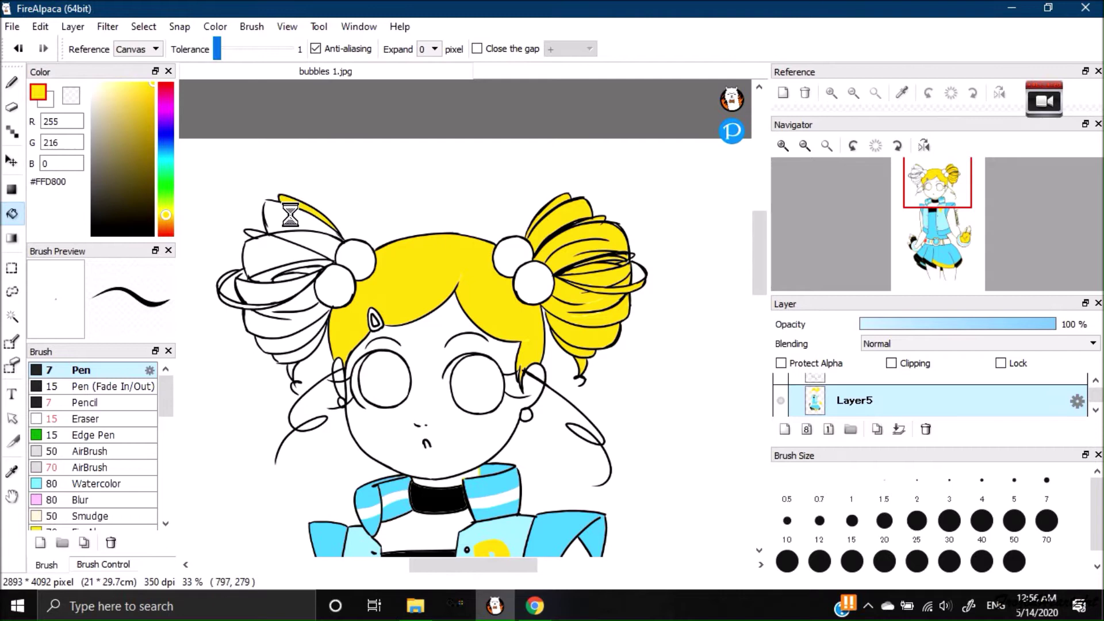
# Close the gaps in the left bun's line art with #000000 pen strokes and trim the excess on the line-art layer.
pyautogui.click(286, 219)
pyautogui.hotkey('ctrl', 'z')
pyautogui.click(12, 82)
pyautogui.click(92, 234)
pyautogui.press('ctrl+KP_Add')
pyautogui.press('ctrl+KP_Add')
pyautogui.click(886, 379)
pyautogui.moveTo(475, 565); pyautogui.dragTo(436, 577)
pyautogui.moveTo(759, 228); pyautogui.dragTo(759, 220)
pyautogui.moveTo(251, 284); pyautogui.dragTo(253, 287)
pyautogui.press('e')
pyautogui.moveTo(296, 155)
pyautogui.mouseDown()
pyautogui.moveTo(302, 206)
pyautogui.moveTo(296, 173)
pyautogui.moveTo(309, 147)
pyautogui.mouseUp()
pyautogui.press('b')
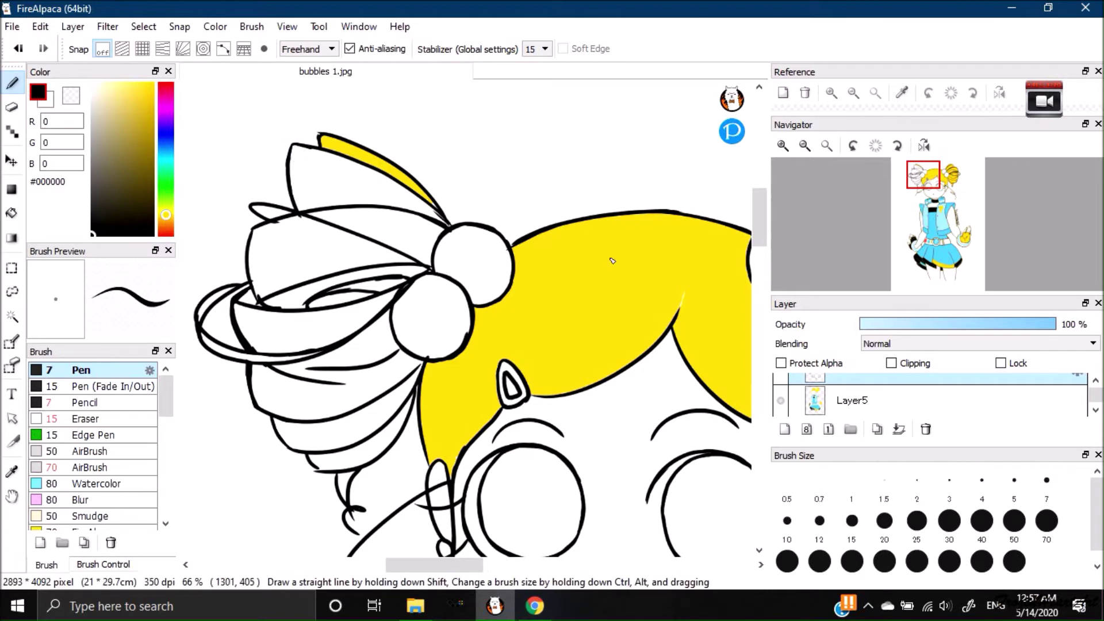
pyautogui.press('e')
pyautogui.click(12, 83)
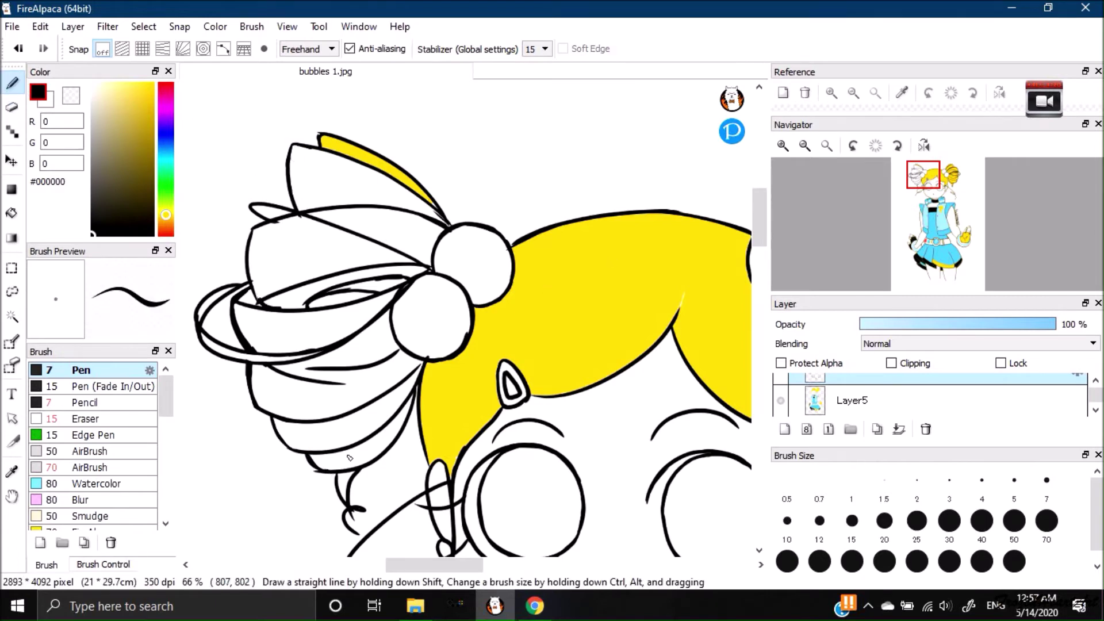
# Try filling the left bun's strands and loops with #FFD800 on the line-art layer.
pyautogui.click(12, 214)
pyautogui.rightClick(543, 253)
pyautogui.click(345, 183)
pyautogui.click(368, 224)
pyautogui.click(318, 256)
pyautogui.click(294, 295)
pyautogui.click(322, 332)
pyautogui.click(340, 397)
pyautogui.click(342, 434)
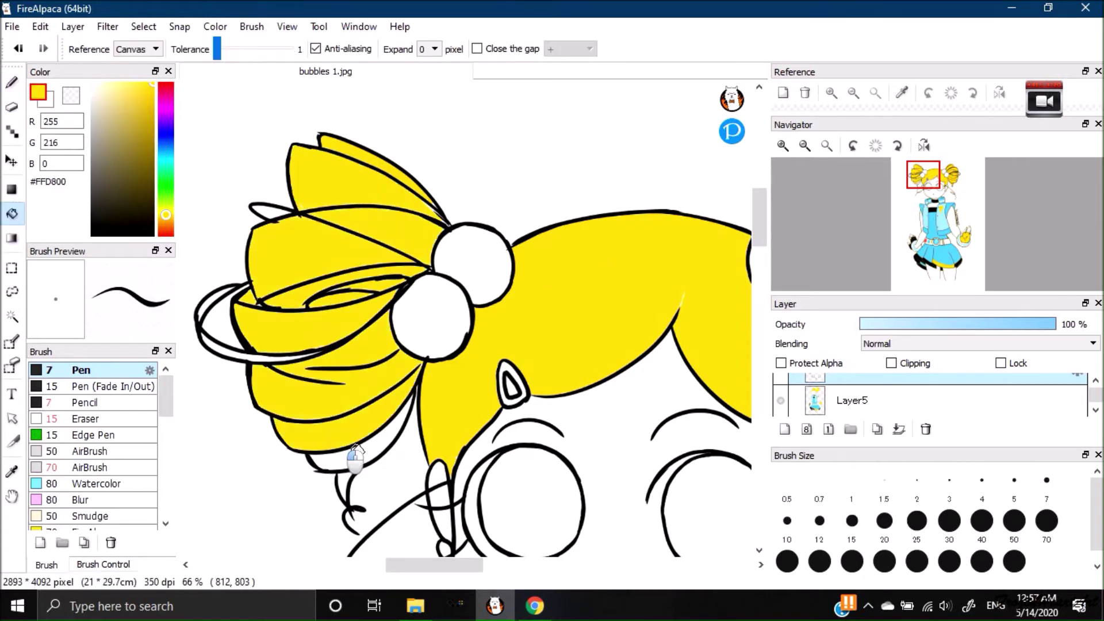
pyautogui.click(350, 457)
pyautogui.click(343, 482)
pyautogui.click(214, 341)
pyautogui.click(209, 301)
# Try filling the round hair ties and the hair clip with #58D1FF on the line-art layer.
pyautogui.moveTo(759, 216); pyautogui.dragTo(758, 299)
pyautogui.rightClick(621, 253)
pyautogui.moveTo(759, 297); pyautogui.dragTo(757, 211)
pyautogui.click(474, 255)
pyautogui.click(443, 293)
pyautogui.click(504, 360)
pyautogui.moveTo(449, 567); pyautogui.dragTo(489, 566)
pyautogui.rightClick(302, 388)
# Undo the yellow and blue hair fills made on Layer4 and check that layer on its own.
pyautogui.click(1095, 380)
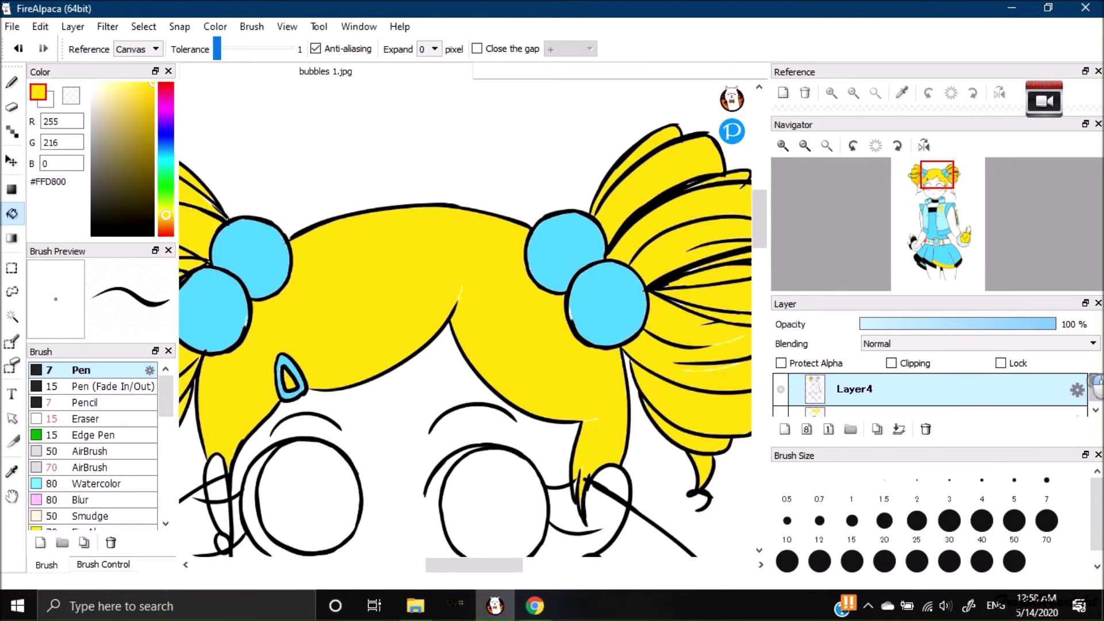
pyautogui.hotkey('ctrl', 'z')
pyautogui.hotkey('ctrl', 'z')
pyautogui.hotkey('ctrl', 'z')
pyautogui.hotkey('ctrl', 'z')
pyautogui.hotkey('ctrl', 'z')
pyautogui.moveTo(473, 566); pyautogui.dragTo(437, 566)
pyautogui.hotkey('ctrl', 'z')
pyautogui.hotkey('ctrl', 'z')
pyautogui.hotkey('ctrl', 'z')
pyautogui.hotkey('ctrl', 'z')
pyautogui.hotkey('ctrl', 'z')
pyautogui.hotkey('ctrl', 'z')
pyautogui.hotkey('ctrl', 'z')
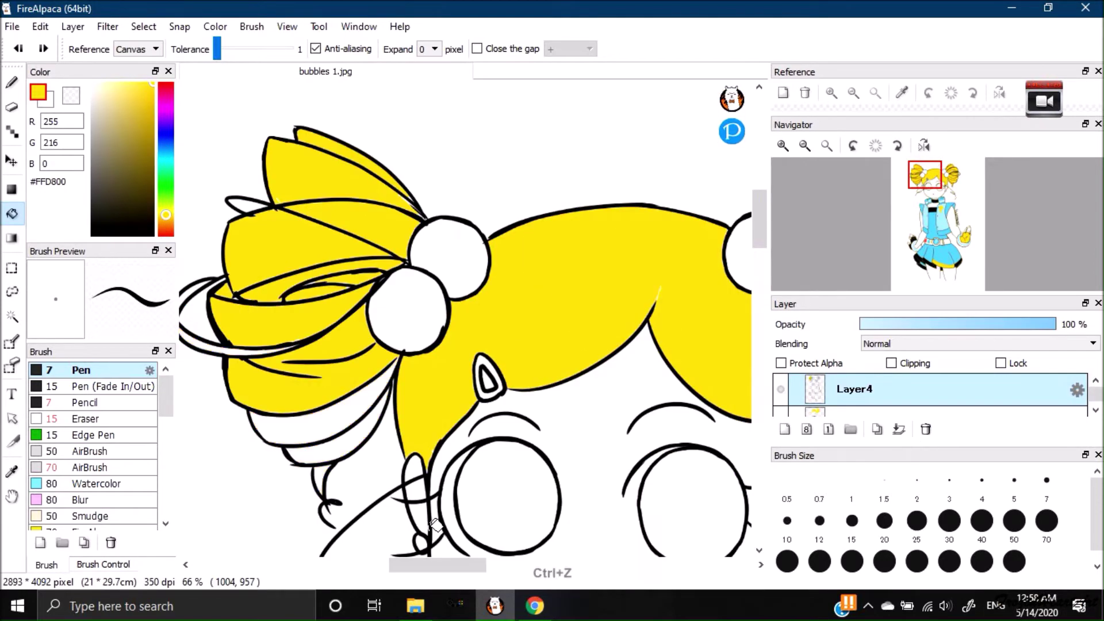
pyautogui.hotkey('ctrl', 'z')
pyautogui.hotkey('ctrl', 'y')
pyautogui.click(780, 389)
pyautogui.click(781, 390)
# Fill the left bun's strands, curl and outer loops with #FFD800 on Layer5.
pyautogui.click(892, 412)
pyautogui.click(315, 174)
pyautogui.click(271, 255)
pyautogui.click(275, 291)
pyautogui.click(305, 322)
pyautogui.click(284, 391)
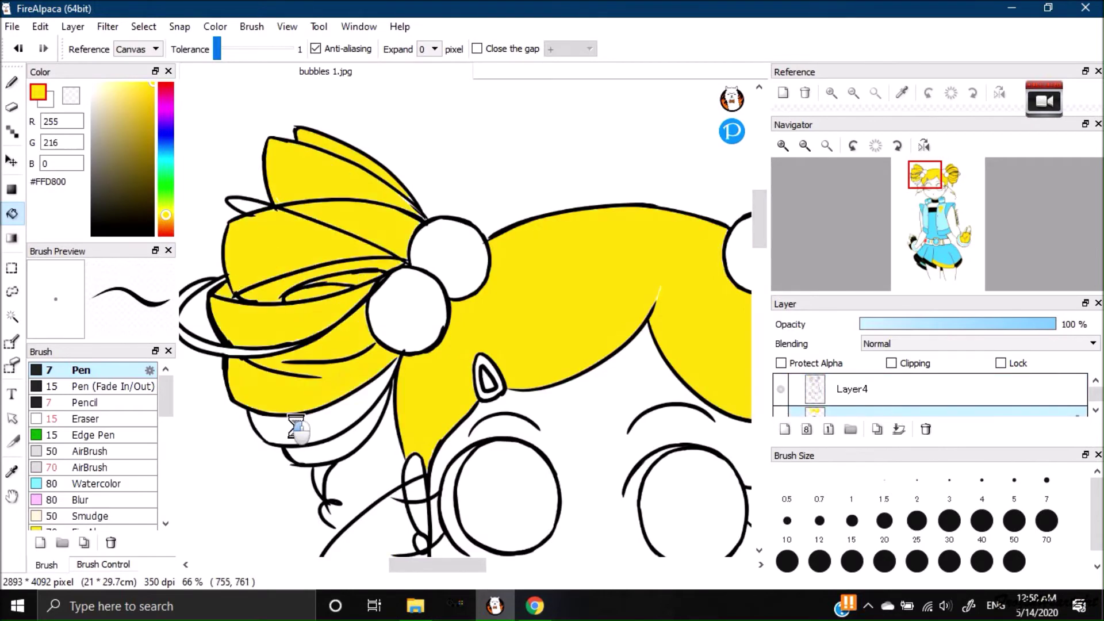
pyautogui.click(296, 429)
pyautogui.click(340, 446)
pyautogui.click(320, 477)
pyautogui.click(207, 348)
pyautogui.click(193, 295)
# Fill the round hair ties on both buns and the hair clip with #58D1FF on Layer5.
pyautogui.rightClick(419, 247)
pyautogui.moveTo(758, 226)
pyautogui.mouseDown()
pyautogui.moveTo(757, 296)
pyautogui.moveTo(758, 237)
pyautogui.mouseUp()
pyautogui.click(491, 218)
pyautogui.click(455, 115)
pyautogui.click(412, 158)
pyautogui.moveTo(443, 565); pyautogui.dragTo(505, 566)
pyautogui.click(460, 155)
pyautogui.click(438, 103)
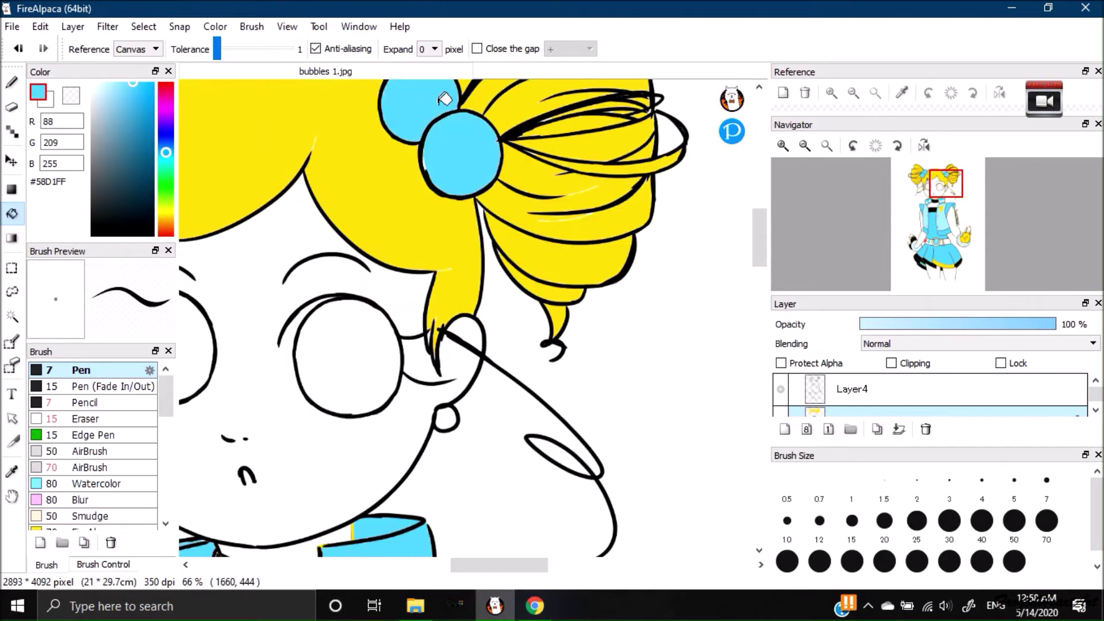
# Fill both earrings with #FFD800.
pyautogui.hotkey('ctrl', '-')
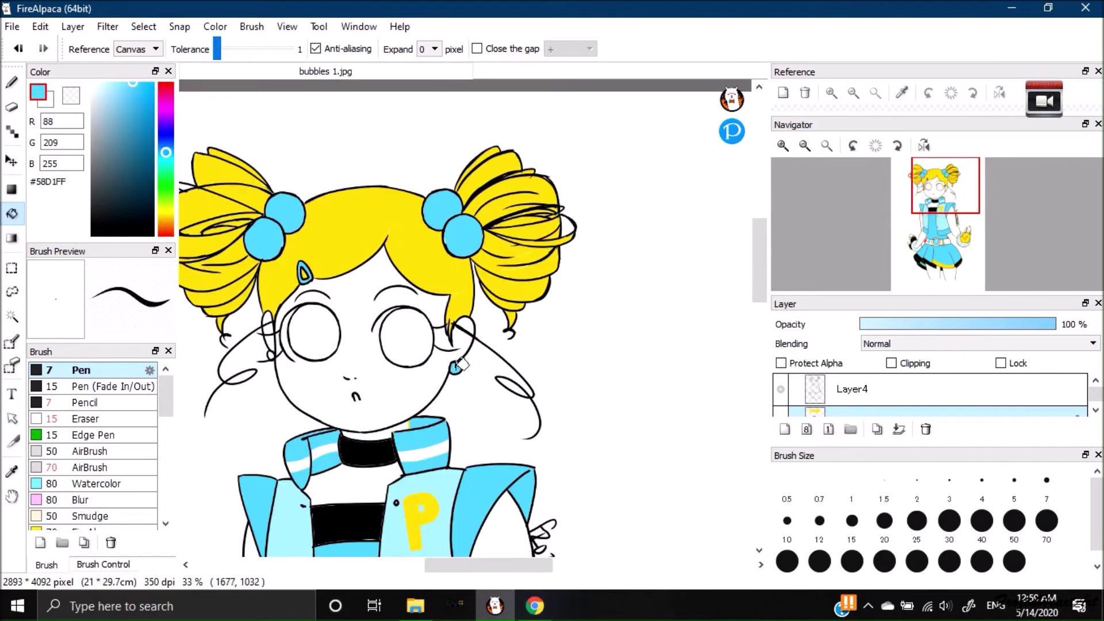
pyautogui.rightClick(462, 344)
pyautogui.click(1004, 408)
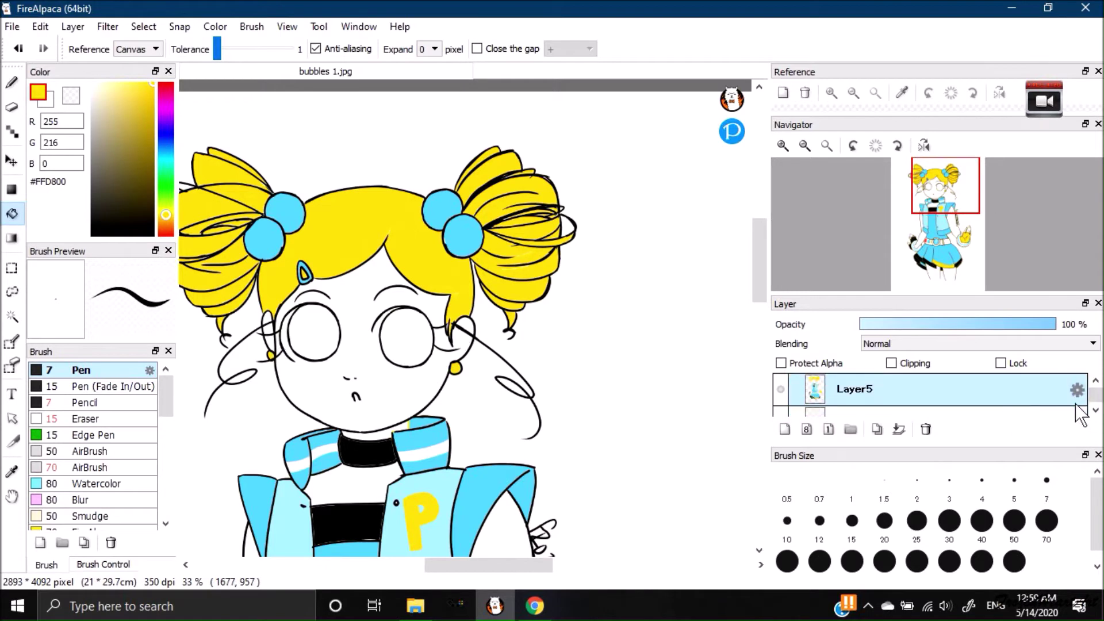
# Fill the face and ears with grey on the layer below Layer5.
pyautogui.click(11, 82)
pyautogui.click(93, 83)
pyautogui.click(863, 406)
pyautogui.click(92, 130)
pyautogui.click(11, 213)
pyautogui.click(355, 290)
pyautogui.click(279, 338)
pyautogui.click(463, 332)
pyautogui.click(465, 322)
# Fill the arms and the exposed fingers of the gloved hand with the same grey.
pyautogui.moveTo(758, 282); pyautogui.dragTo(755, 330)
pyautogui.click(586, 346)
pyautogui.click(615, 312)
pyautogui.click(642, 313)
pyautogui.click(661, 330)
# Refill the glove and the skirt's hem band with #000000 on Layer5.
pyautogui.rightClick(369, 294)
pyautogui.rightClick(333, 138)
pyautogui.click(863, 391)
pyautogui.click(604, 382)
pyautogui.scroll(-4, 518, 379)
pyautogui.click(381, 378)
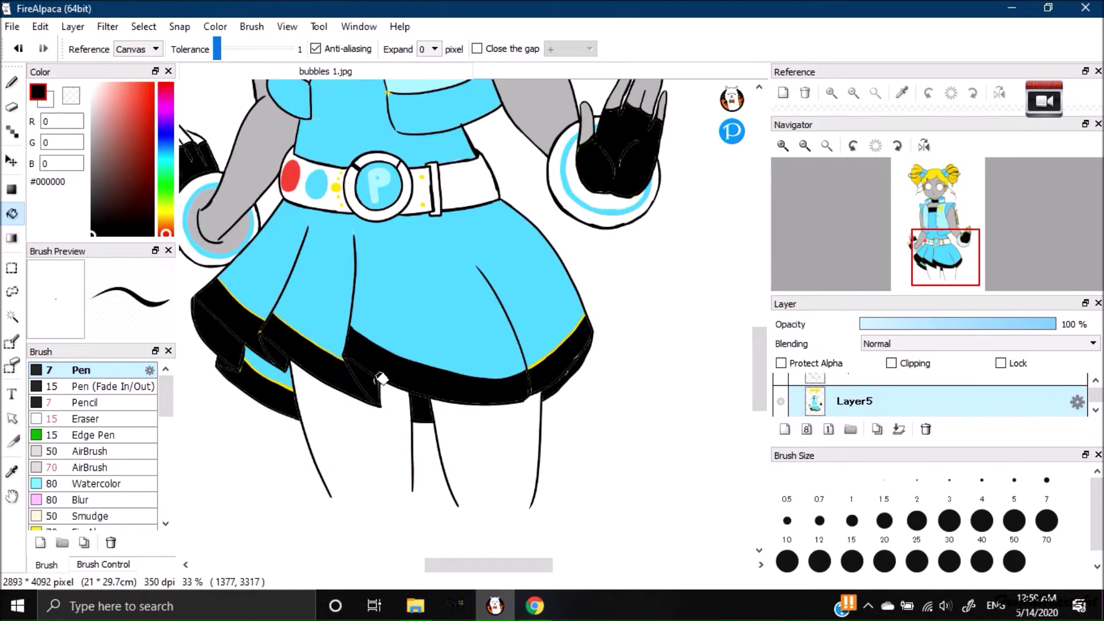
pyautogui.click(254, 367)
# Fill the leftover areas of the skirt's hem band with #000000 on Layer5.
pyautogui.press('ctrl+KP_Add')
pyautogui.press('ctrl+KP_Add')
pyautogui.press('ctrl+KP_Add')
pyautogui.press('ctrl+KP_Add')
pyautogui.moveTo(492, 565); pyautogui.dragTo(548, 565)
pyautogui.click(478, 322)
pyautogui.moveTo(758, 406); pyautogui.dragTo(759, 427)
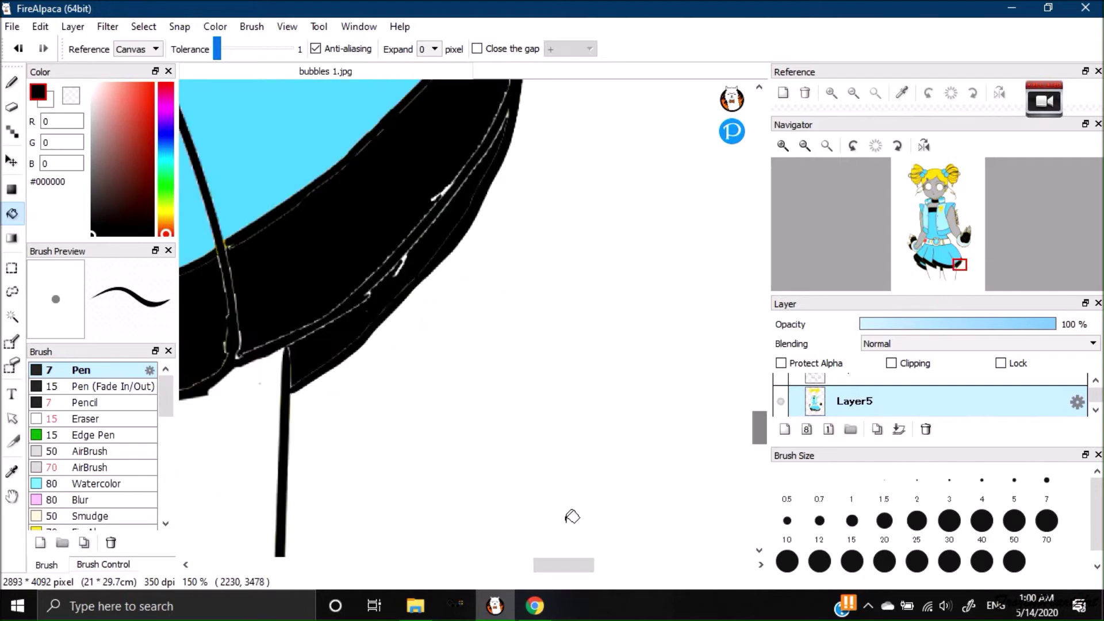
pyautogui.moveTo(548, 564); pyautogui.dragTo(419, 527)
pyautogui.click(544, 192)
pyautogui.moveTo(438, 564); pyautogui.dragTo(405, 565)
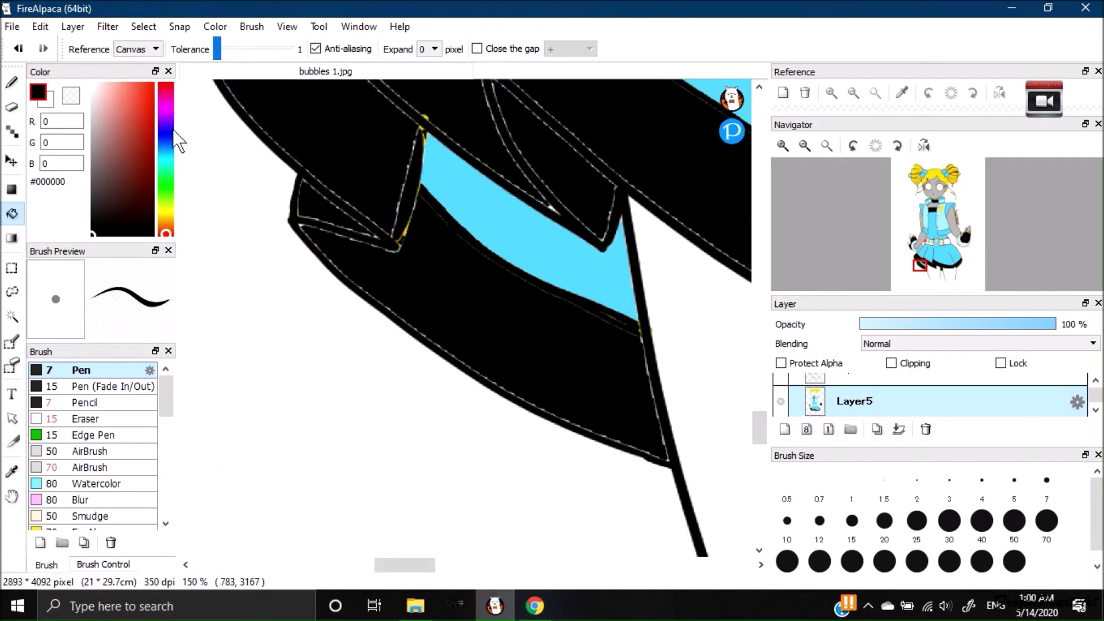
# Cover the yellow edge of the hem fold with a #000000 pen stroke on Layer4 and fill the adjoining hem panels black.
pyautogui.click(11, 82)
pyautogui.click(880, 379)
pyautogui.moveTo(425, 132); pyautogui.dragTo(400, 252)
pyautogui.moveTo(760, 428); pyautogui.dragTo(754, 253)
pyautogui.click(11, 213)
pyautogui.click(357, 188)
pyautogui.click(498, 378)
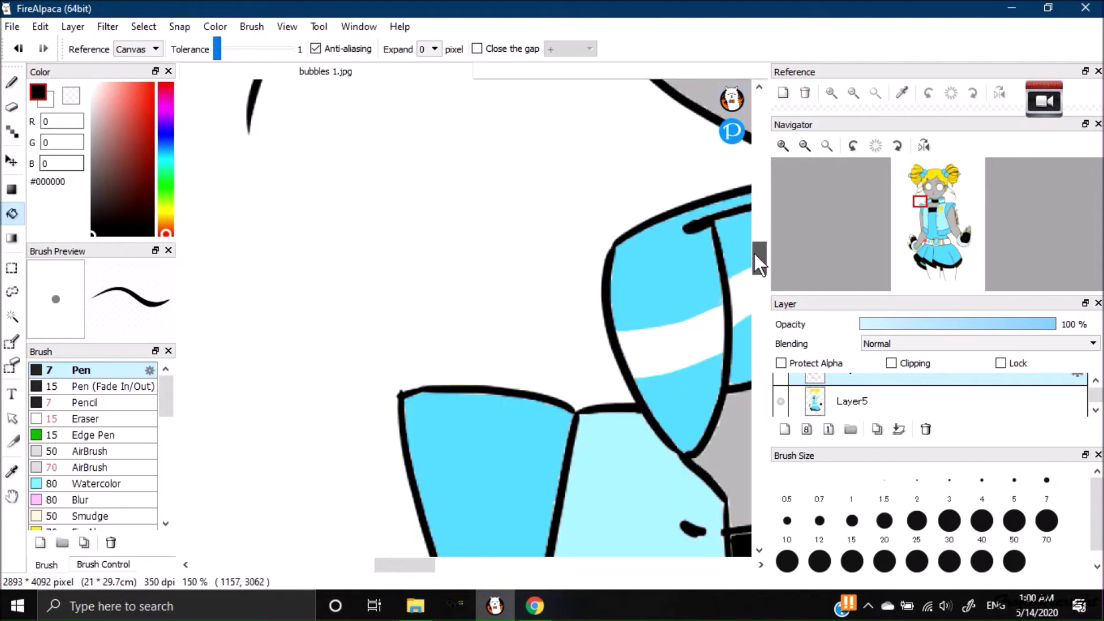
# Cover stray yellow edges along the jacket collar's outline with #000000 using the Bucket and a short Pen stroke.
pyautogui.moveTo(407, 566); pyautogui.dragTo(481, 569)
pyautogui.click(482, 221)
pyautogui.click(410, 259)
pyautogui.click(12, 82)
pyautogui.moveTo(407, 271); pyautogui.dragTo(441, 249)
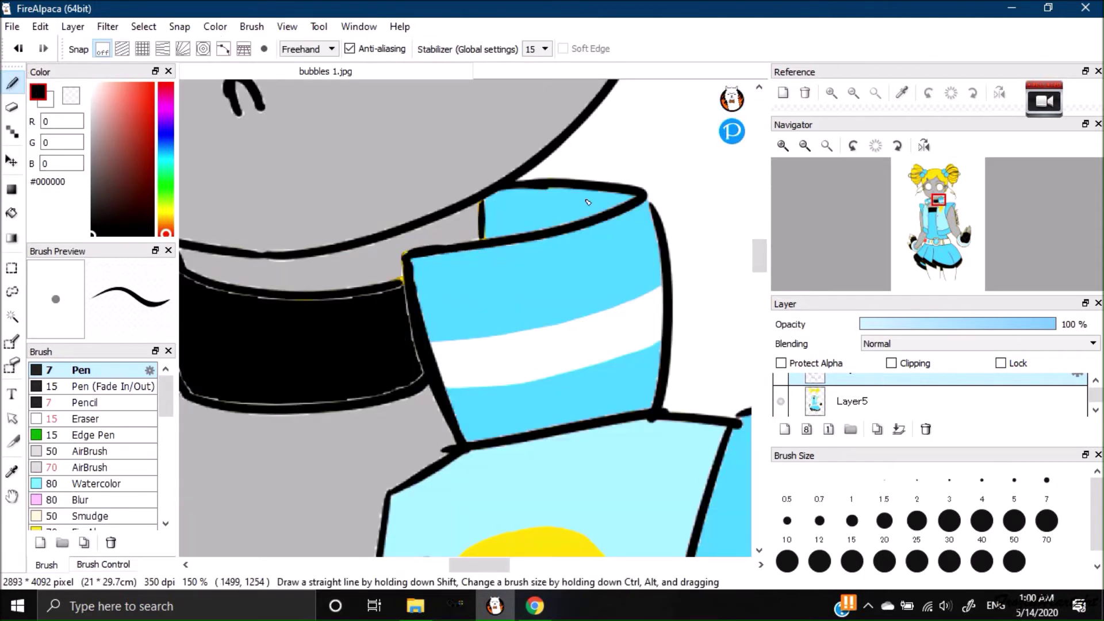
# Airbrush the whites around both irises with #FFFFFF at brush size 50 on Layer5.
pyautogui.scroll(-5, 645, 183)
pyautogui.moveTo(103, 124); pyautogui.dragTo(89, 64)
pyautogui.click(109, 452)
pyautogui.press('ctrl+KP_Add')
pyautogui.press('ctrl+KP_Add')
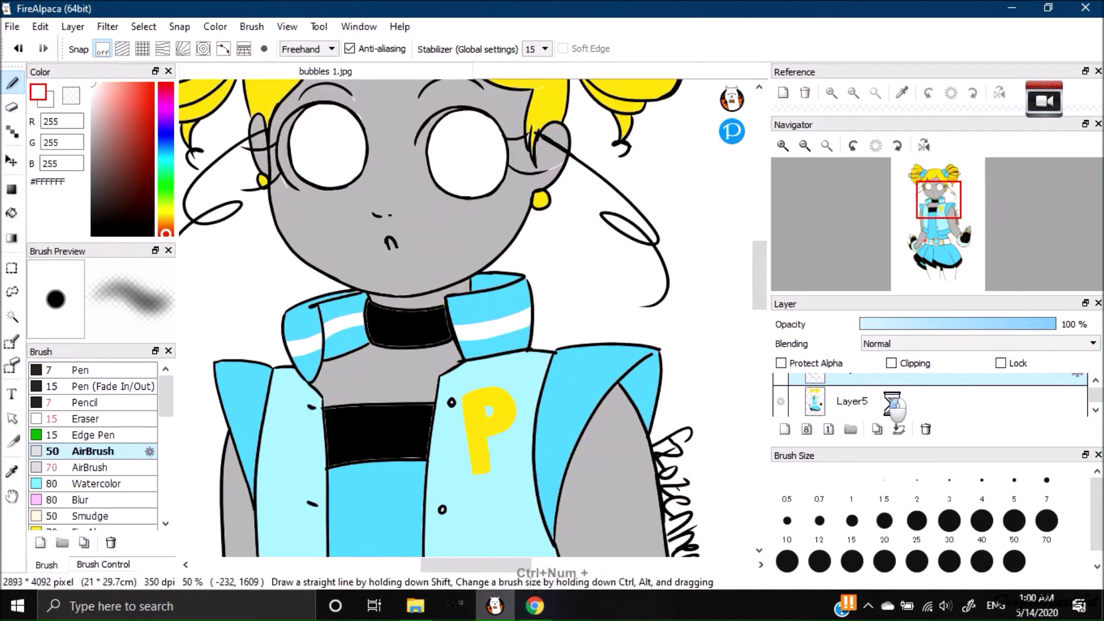
pyautogui.click(892, 406)
pyautogui.moveTo(758, 287); pyautogui.dragTo(759, 228)
pyautogui.press('ctrl+KP_Add')
pyautogui.press('ctrl+KP_Add')
pyautogui.moveTo(457, 262)
pyautogui.mouseDown()
pyautogui.moveTo(397, 281)
pyautogui.moveTo(378, 341)
pyautogui.moveTo(390, 390)
pyautogui.moveTo(445, 420)
pyautogui.mouseUp()
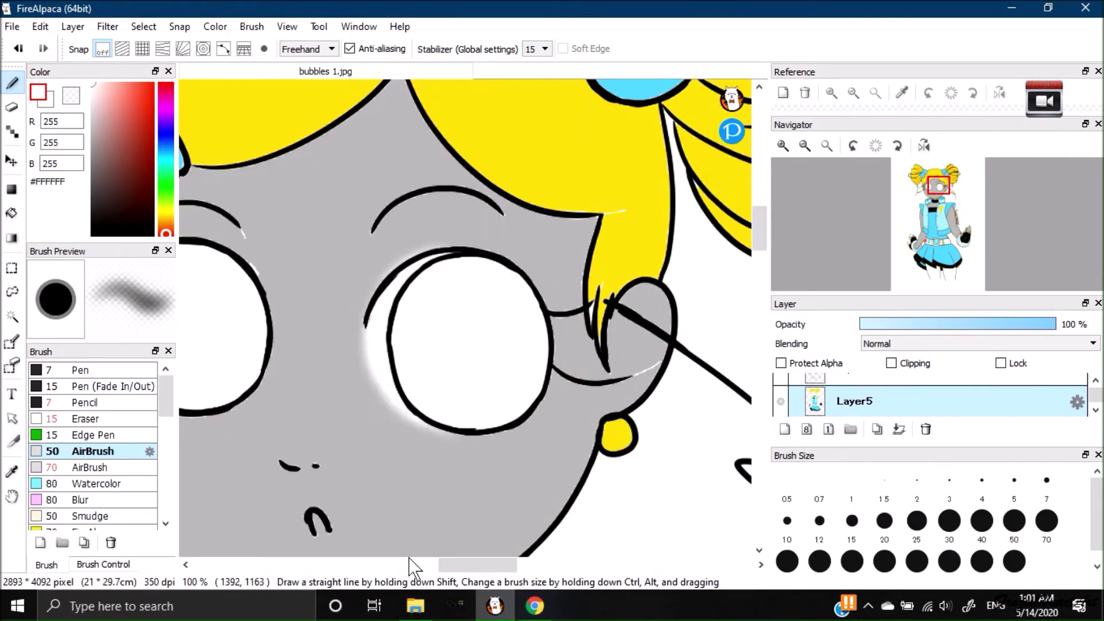
pyautogui.moveTo(457, 565); pyautogui.dragTo(436, 565)
pyautogui.moveTo(283, 265)
pyautogui.mouseDown()
pyautogui.moveTo(241, 340)
pyautogui.moveTo(262, 405)
pyautogui.moveTo(319, 412)
pyautogui.mouseUp()
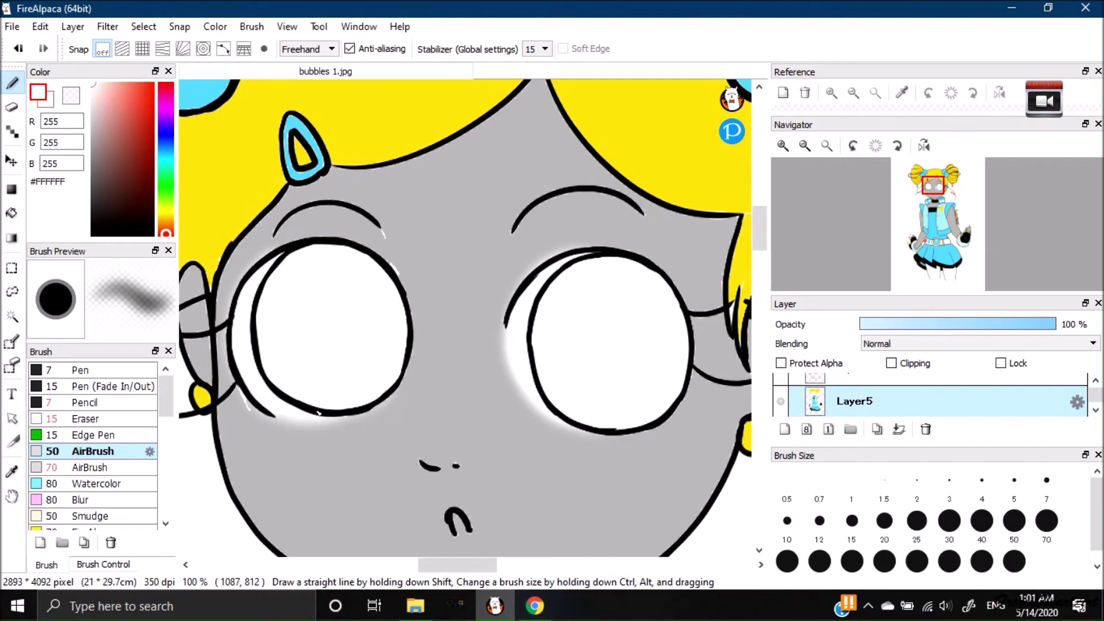
# Fill both irises with the hair tie's blue #58D1FF and airbrush the upper edge of the iris on the image's left.
pyautogui.rightClick(200, 87)
pyautogui.click(11, 213)
pyautogui.click(341, 322)
pyautogui.click(616, 340)
pyautogui.click(12, 83)
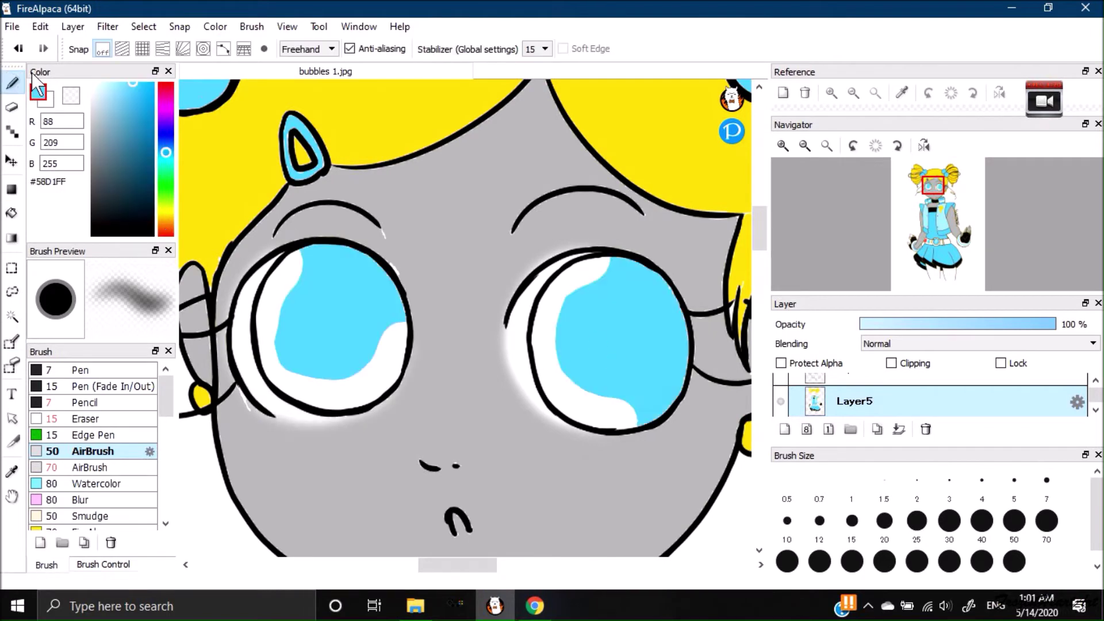
pyautogui.moveTo(287, 306); pyautogui.dragTo(298, 269)
pyautogui.click(12, 317)
pyautogui.click(338, 394)
pyautogui.click(18, 49)
pyautogui.click(1037, 380)
pyautogui.click(599, 408)
pyautogui.click(19, 49)
pyautogui.scroll(1, 1081, 391)
pyautogui.click(594, 413)
pyautogui.click(18, 48)
pyautogui.click(13, 344)
# Lasso the iris on the image's right and airbrush it with #58D1FF, shading its upper part with #00BAFF.
pyautogui.click(12, 292)
pyautogui.moveTo(602, 255)
pyautogui.mouseDown()
pyautogui.moveTo(529, 339)
pyautogui.moveTo(599, 430)
pyautogui.moveTo(681, 403)
pyautogui.mouseUp()
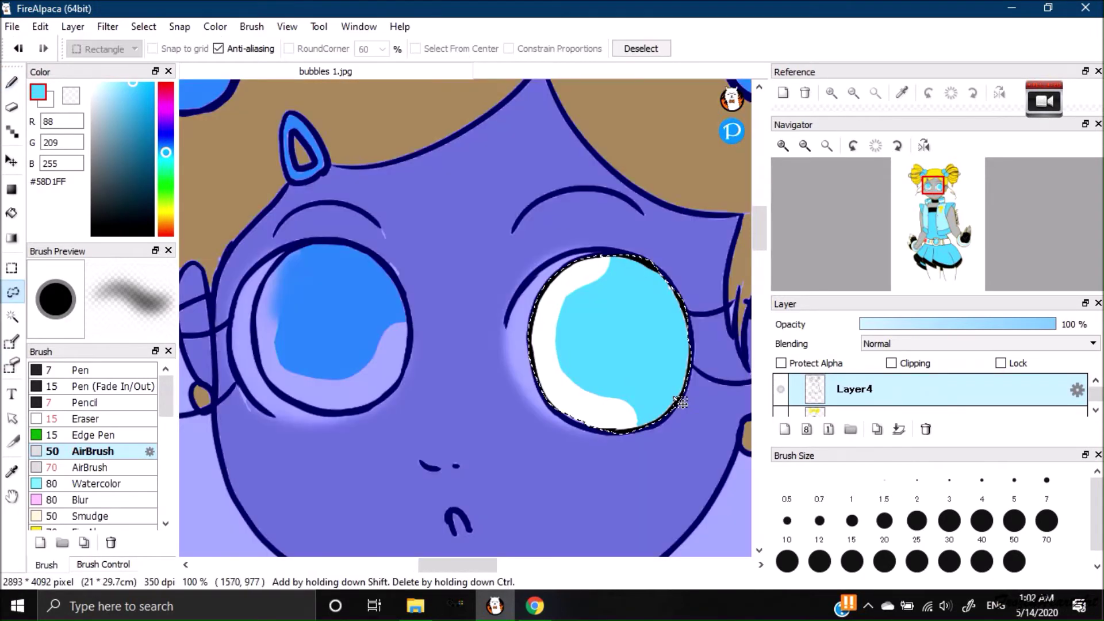
pyautogui.click(862, 412)
pyautogui.click(12, 82)
pyautogui.moveTo(588, 335)
pyautogui.mouseDown()
pyautogui.moveTo(561, 288)
pyautogui.moveTo(651, 398)
pyautogui.moveTo(522, 357)
pyautogui.moveTo(569, 436)
pyautogui.mouseUp()
pyautogui.click(152, 84)
pyautogui.moveTo(533, 327)
pyautogui.mouseDown()
pyautogui.moveTo(687, 300)
pyautogui.moveTo(707, 348)
pyautogui.mouseUp()
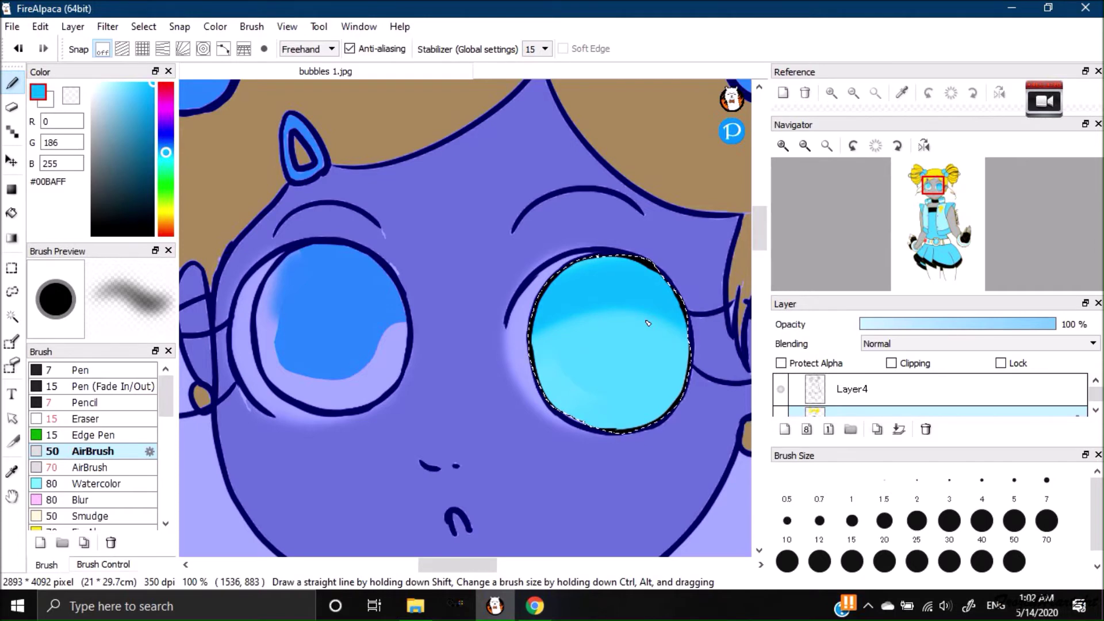
pyautogui.click(92, 236)
pyautogui.moveTo(599, 304); pyautogui.dragTo(596, 381)
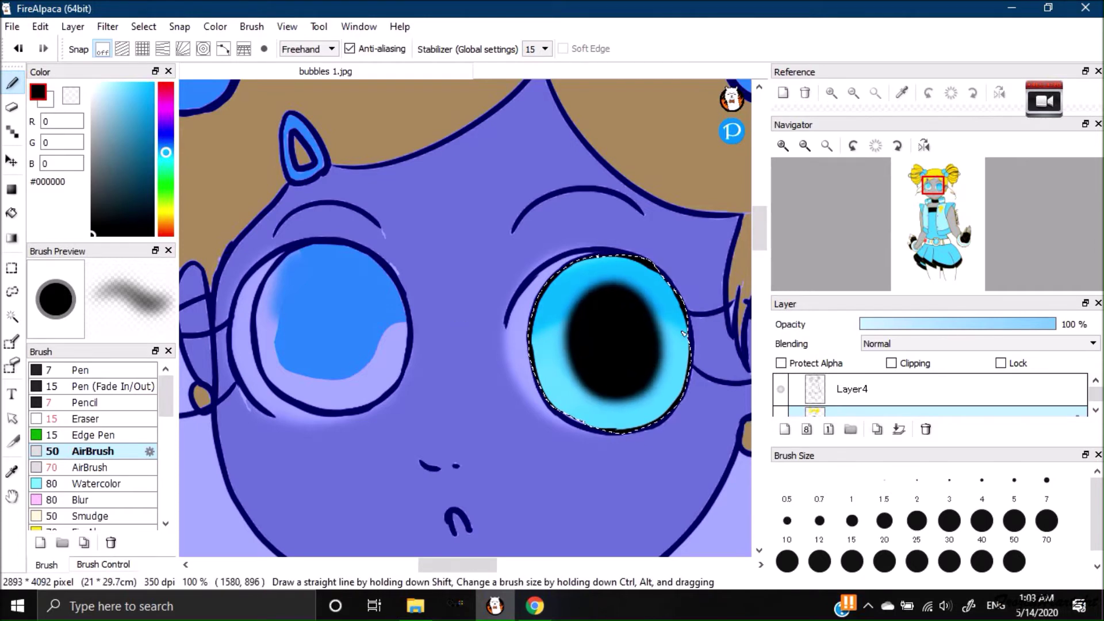
pyautogui.click(81, 370)
pyautogui.moveTo(609, 329); pyautogui.dragTo(614, 344)
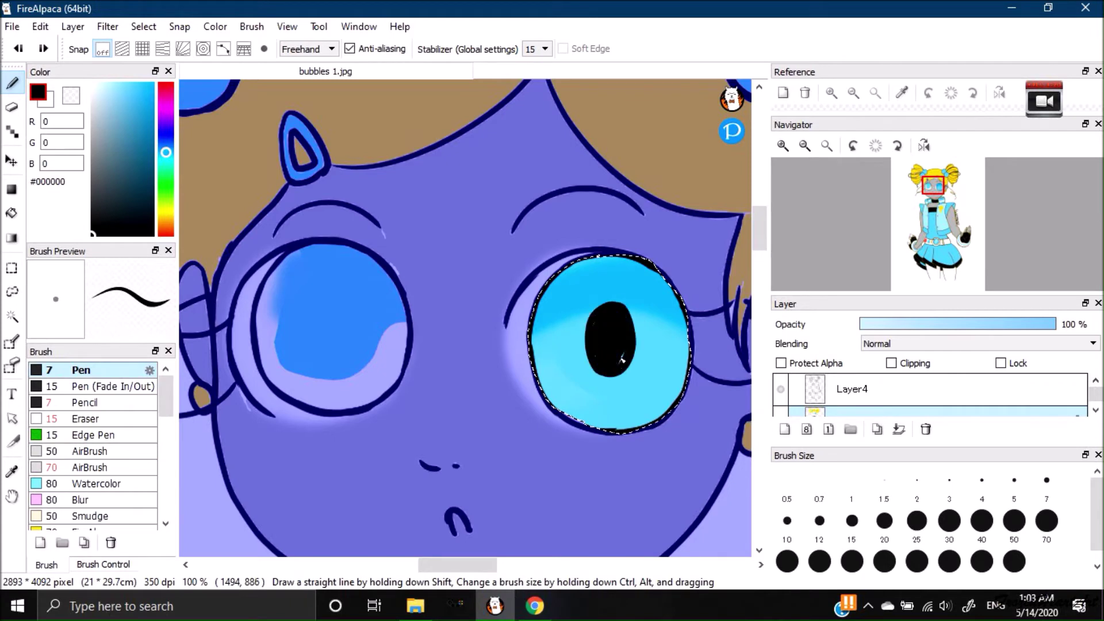
pyautogui.click(787, 561)
pyautogui.moveTo(606, 317)
pyautogui.mouseDown()
pyautogui.moveTo(617, 352)
pyautogui.moveTo(613, 312)
pyautogui.mouseUp()
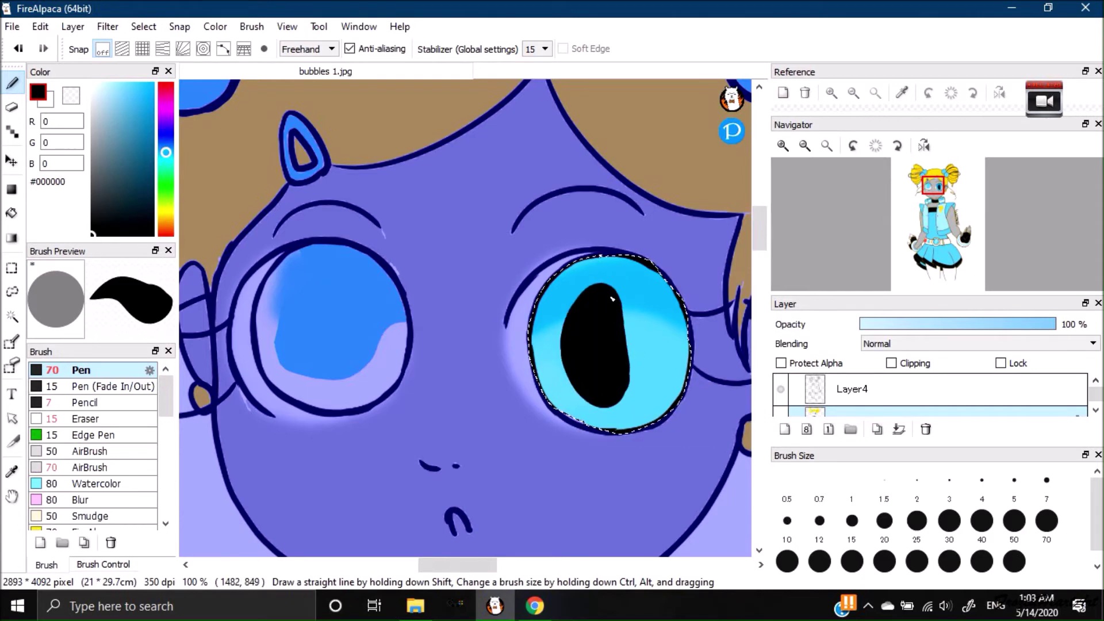
# Stamp a round #000000 pupil in the middle of the selected iris with the Pen at size 150.
pyautogui.click(787, 561)
pyautogui.click(609, 343)
pyautogui.hotkey('ctrl', 'z')
pyautogui.click(852, 561)
pyautogui.click(614, 339)
pyautogui.click(950, 564)
pyautogui.click(619, 352)
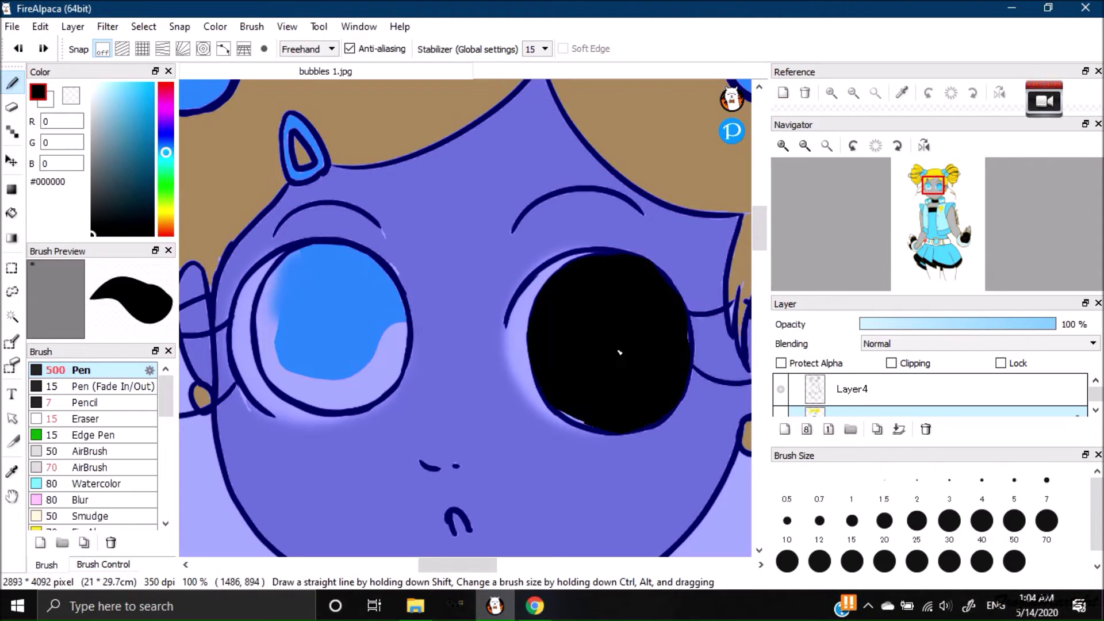
pyautogui.rightClick(556, 328)
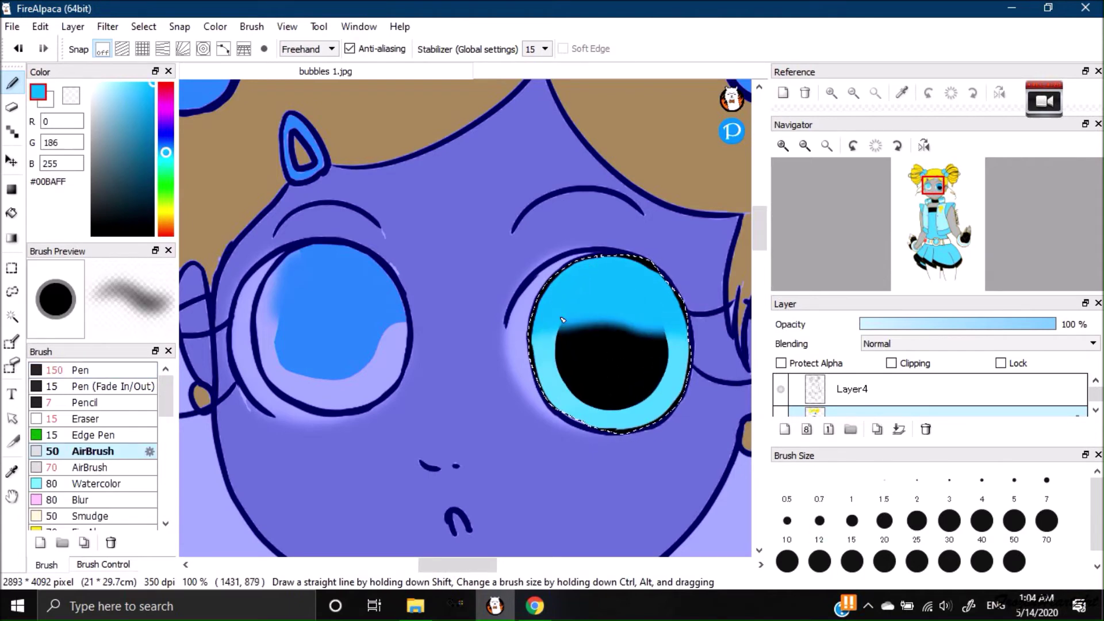
pyautogui.hotkey('ctrl', 'z')
# Airbrush a soft #FFFFFF highlight at size 50 in the pupil's upper part and clear the selection.
pyautogui.click(92, 85)
pyautogui.click(1014, 522)
pyautogui.moveTo(623, 327); pyautogui.dragTo(624, 332)
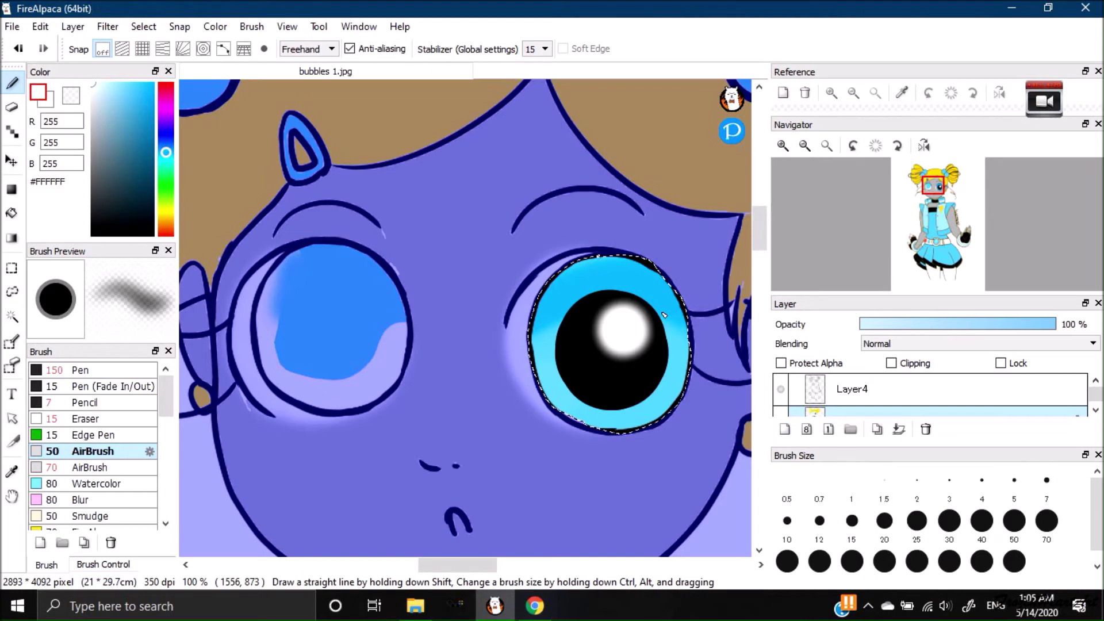
pyautogui.press('d')
pyautogui.hotkey('ctrl', 'd')
# Airbrush the whole iris on the image's left with #58D1FF sampled from the other eye.
pyautogui.rightClick(665, 313)
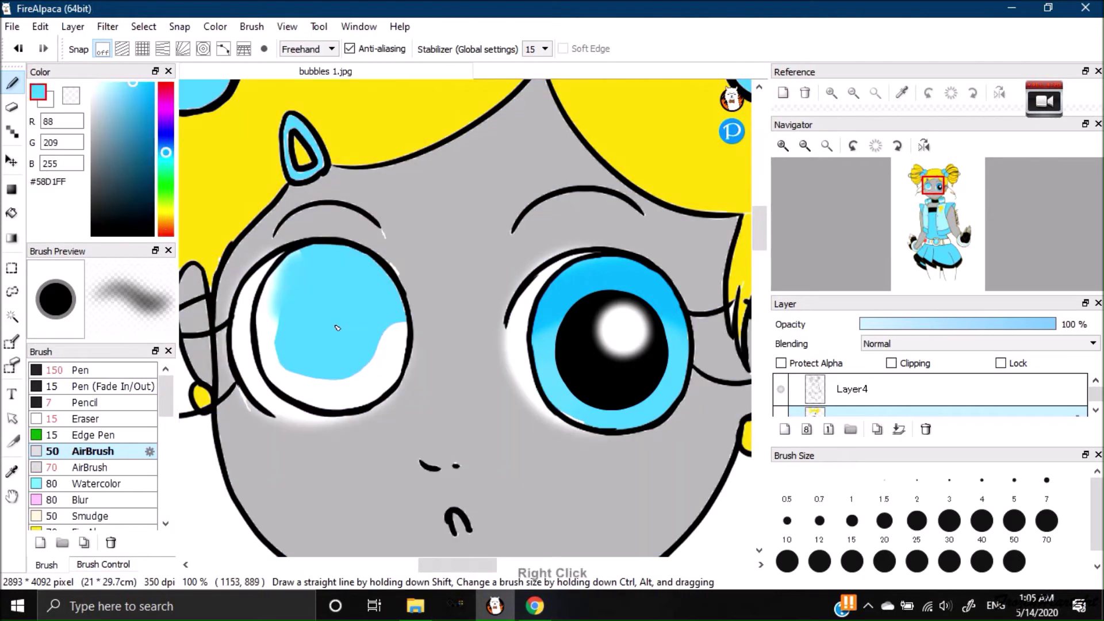
pyautogui.moveTo(299, 324)
pyautogui.mouseDown()
pyautogui.moveTo(291, 267)
pyautogui.moveTo(271, 349)
pyautogui.moveTo(291, 380)
pyautogui.moveTo(358, 368)
pyautogui.mouseUp()
pyautogui.moveTo(393, 311)
pyautogui.mouseDown()
pyautogui.moveTo(382, 351)
pyautogui.moveTo(396, 391)
pyautogui.moveTo(305, 406)
pyautogui.moveTo(271, 354)
pyautogui.mouseUp()
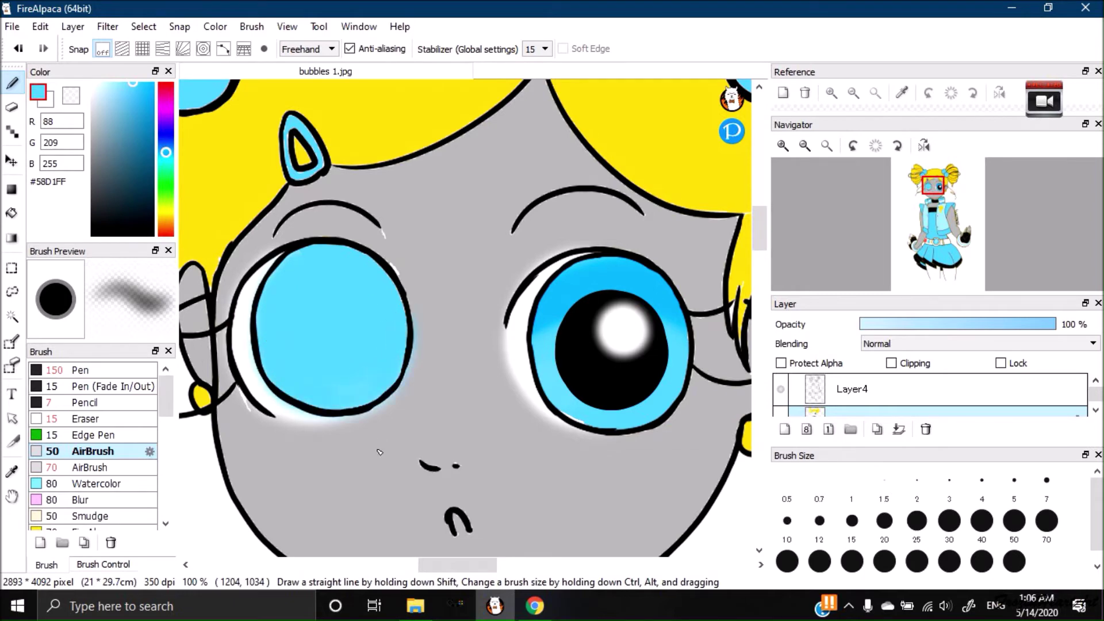
# Stamp a round #000000 pupil in the iris on the image's left with the Pen at size 150.
pyautogui.rightClick(587, 384)
pyautogui.click(786, 564)
pyautogui.moveTo(334, 323)
pyautogui.mouseDown()
pyautogui.moveTo(340, 352)
pyautogui.moveTo(343, 323)
pyautogui.moveTo(360, 339)
pyautogui.moveTo(322, 363)
pyautogui.moveTo(325, 329)
pyautogui.mouseUp()
pyautogui.click(81, 369)
pyautogui.hotkey('ctrl', 'z')
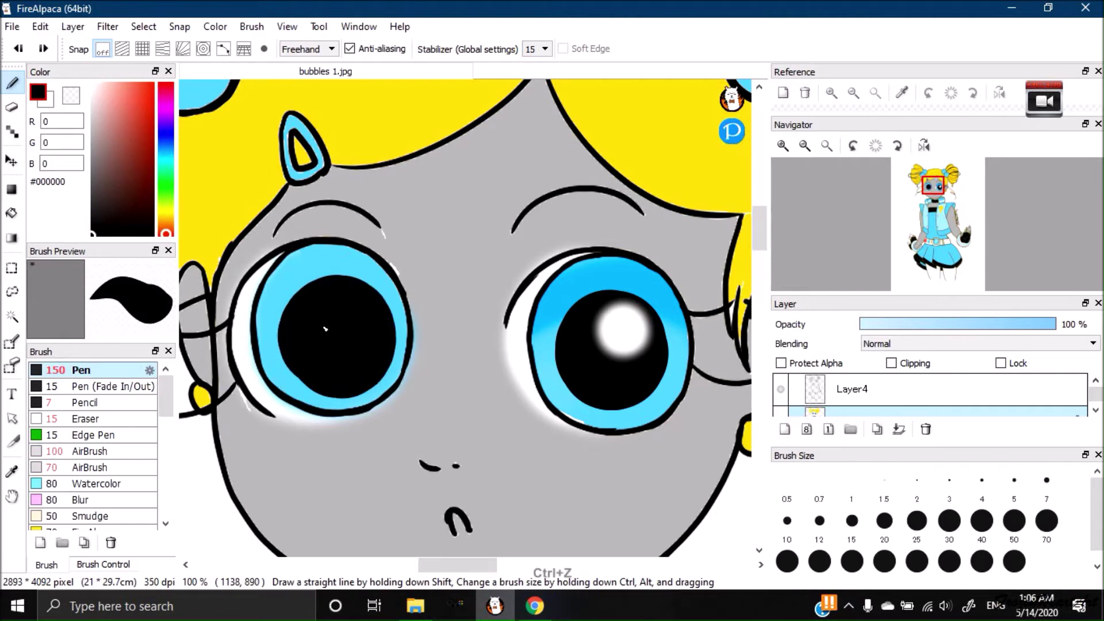
# Airbrush a soft #FFFFFF highlight at size 70 in the upper part of the pupil on the image's left.
pyautogui.click(93, 84)
pyautogui.click(80, 418)
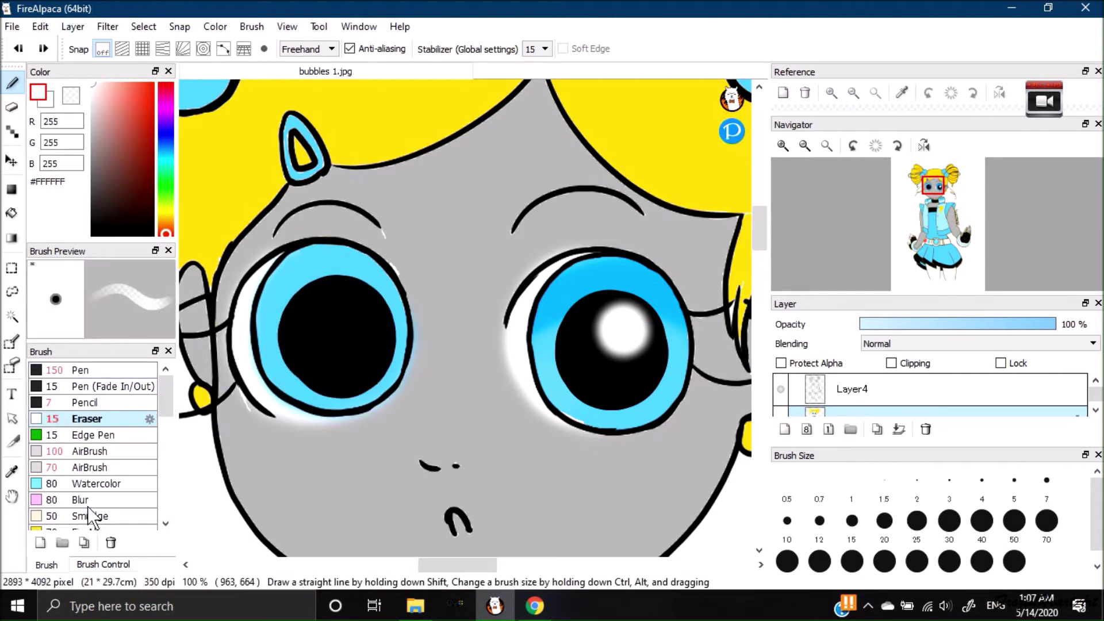
pyautogui.click(80, 467)
pyautogui.moveTo(343, 315)
pyautogui.mouseDown()
pyautogui.moveTo(357, 306)
pyautogui.moveTo(351, 314)
pyautogui.mouseUp()
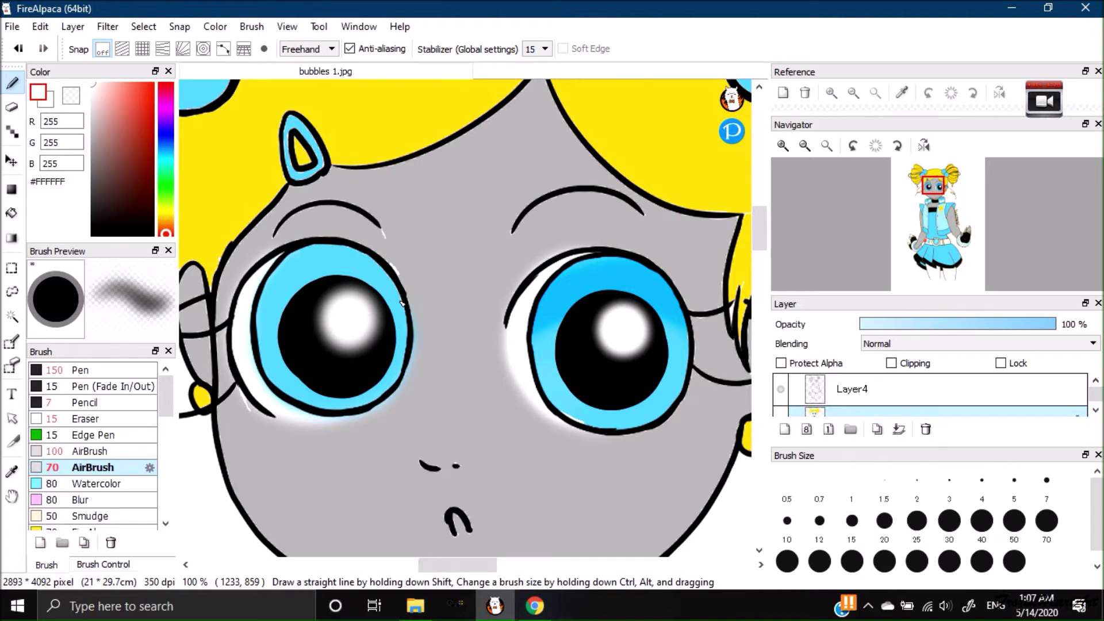
# Shade the upper part of the left-hand iris with #00BAFF and repaint the pupil's upper edge with #000000.
pyautogui.rightClick(582, 271)
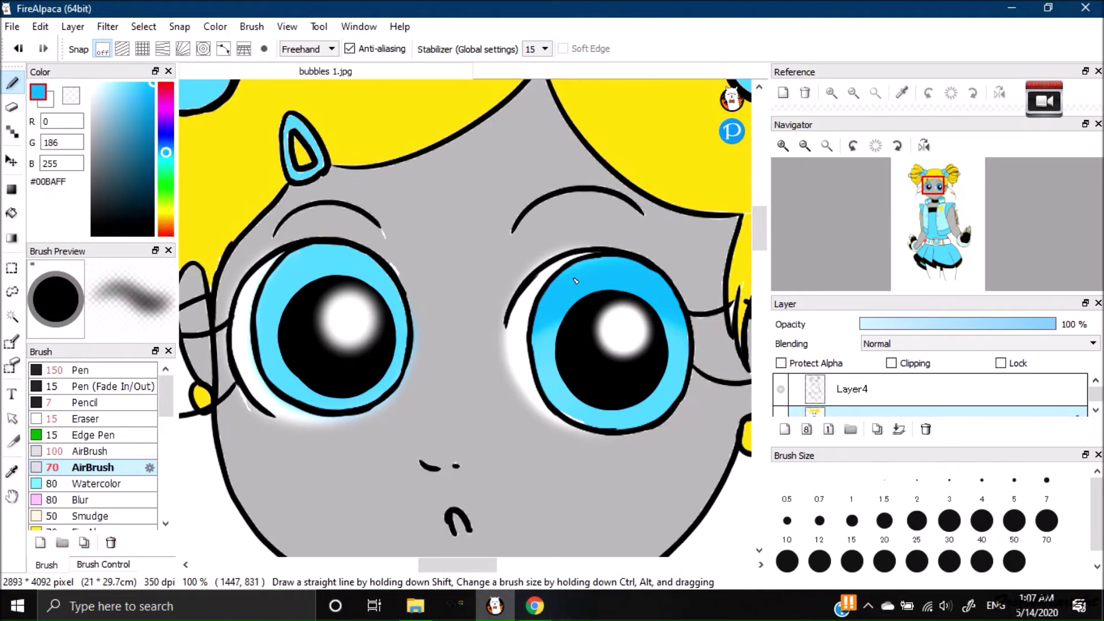
pyautogui.moveTo(267, 310)
pyautogui.mouseDown()
pyautogui.moveTo(368, 253)
pyautogui.moveTo(396, 288)
pyautogui.mouseUp()
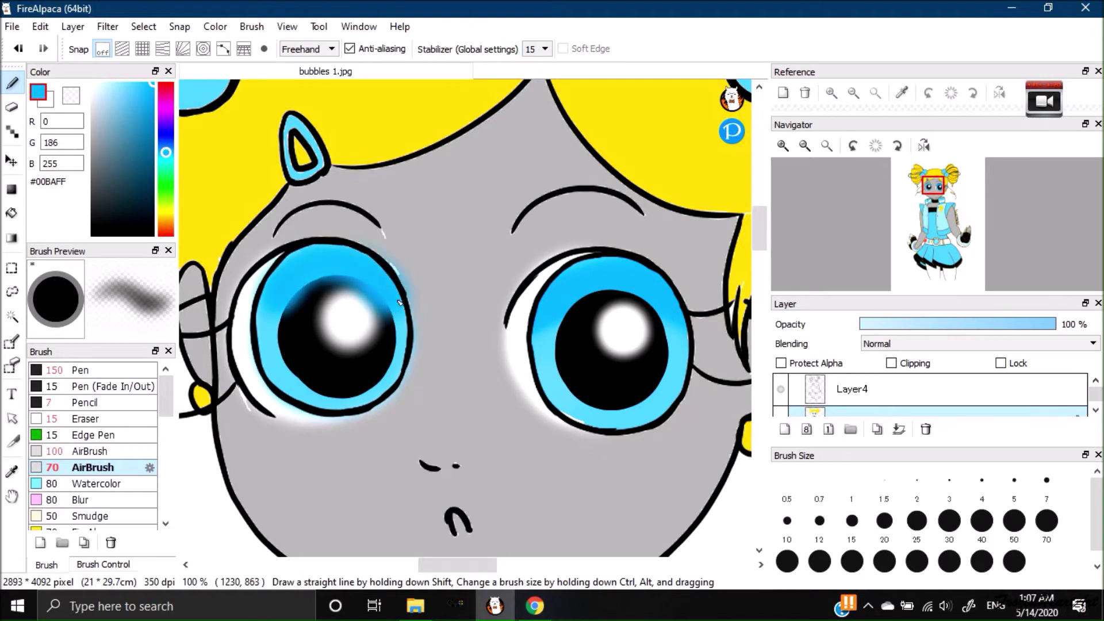
pyautogui.rightClick(293, 325)
pyautogui.click(81, 369)
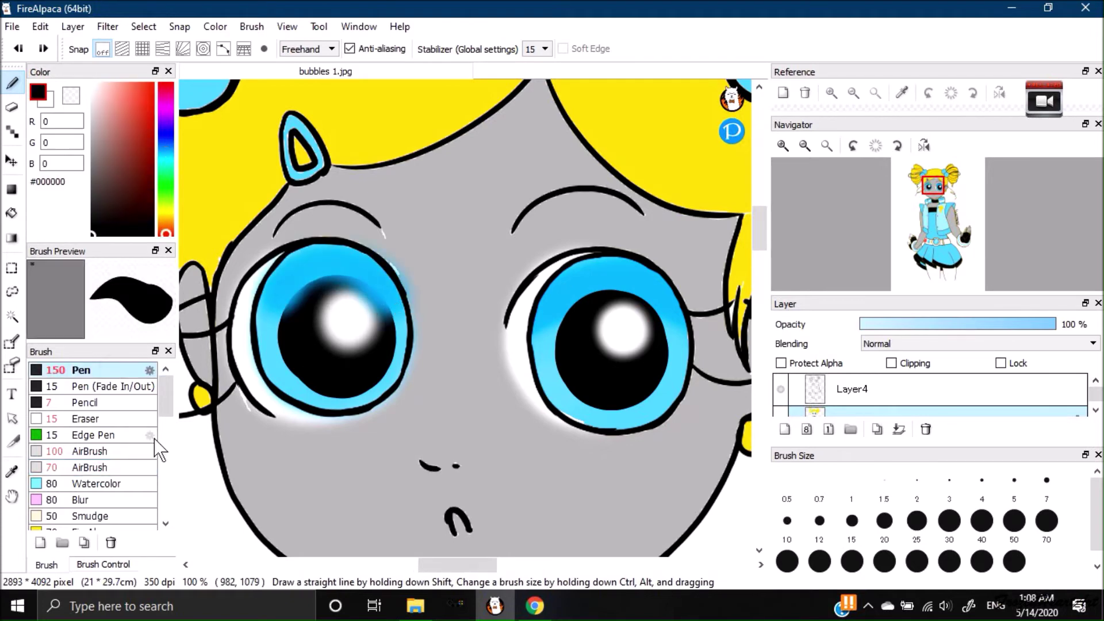
pyautogui.moveTo(314, 323)
pyautogui.mouseDown()
pyautogui.moveTo(341, 289)
pyautogui.moveTo(314, 291)
pyautogui.moveTo(376, 303)
pyautogui.moveTo(385, 329)
pyautogui.moveTo(351, 293)
pyautogui.mouseUp()
# Enlarge the soft #FFFFFF highlights in both pupils with the AirBrush at size 70.
pyautogui.rightClick(352, 293)
pyautogui.click(81, 451)
pyautogui.click(89, 467)
pyautogui.moveTo(346, 326)
pyautogui.mouseDown()
pyautogui.moveTo(339, 320)
pyautogui.moveTo(352, 318)
pyautogui.moveTo(328, 310)
pyautogui.moveTo(362, 304)
pyautogui.moveTo(367, 320)
pyautogui.moveTo(336, 323)
pyautogui.moveTo(357, 301)
pyautogui.mouseUp()
pyautogui.hotkey('ctrl', 'z')
pyautogui.hotkey('ctrl', 'z')
pyautogui.hotkey('ctrl', 'z')
pyautogui.moveTo(625, 329)
pyautogui.mouseDown()
pyautogui.moveTo(640, 310)
pyautogui.moveTo(671, 310)
pyautogui.mouseUp()
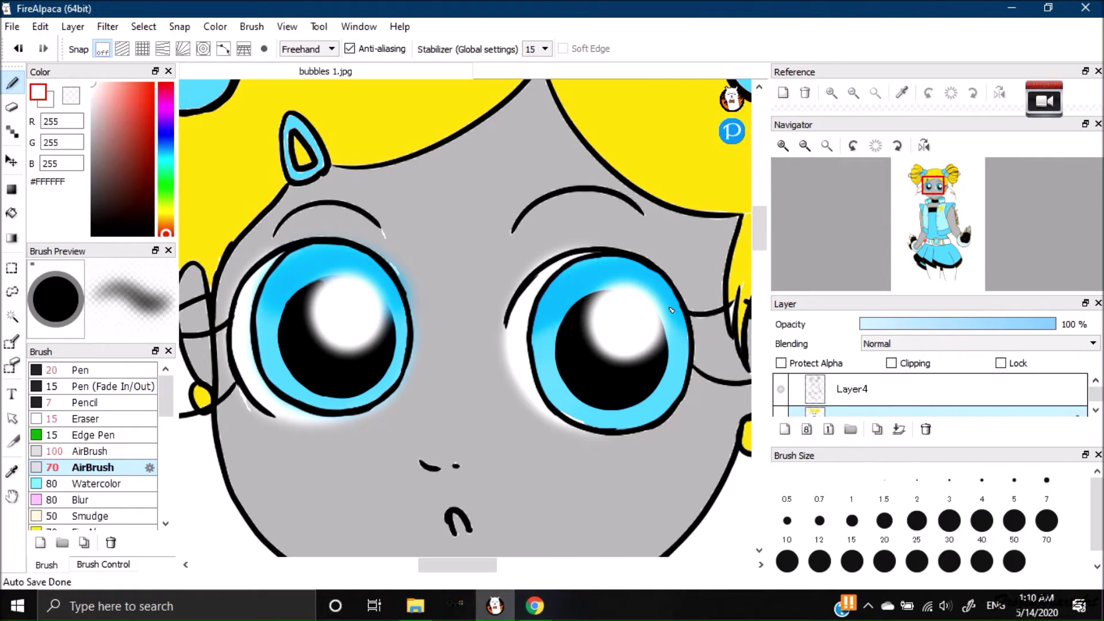
# Fill the grey face with the skin colour #FFE9C2 on Layer6.
pyautogui.press('e')
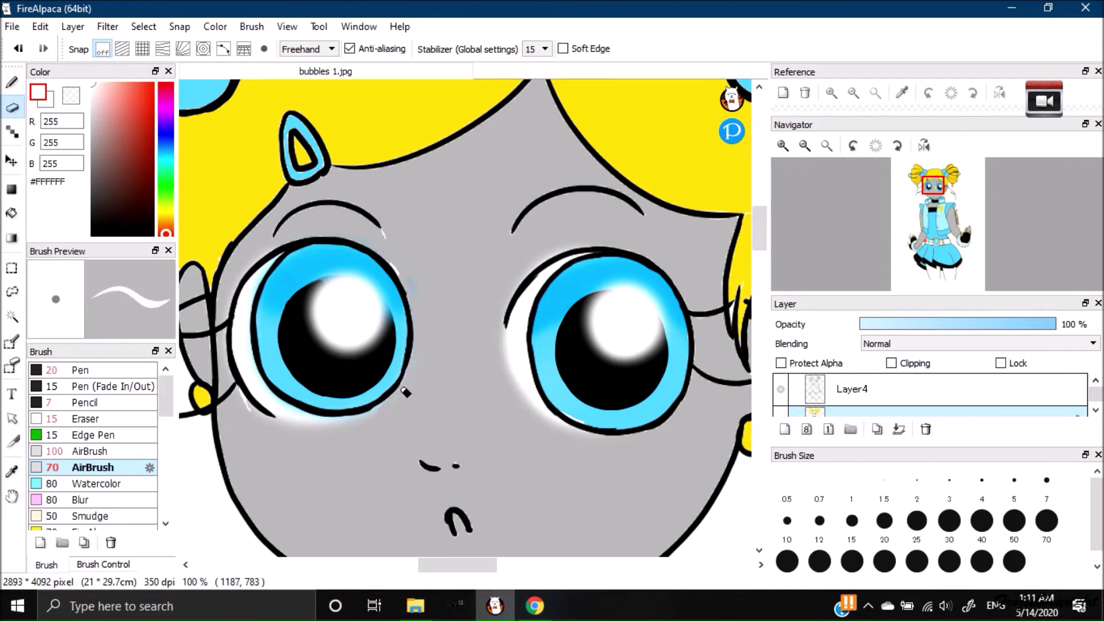
pyautogui.moveTo(1096, 394); pyautogui.dragTo(1086, 426)
pyautogui.click(1064, 404)
pyautogui.moveTo(167, 223)
pyautogui.mouseDown()
pyautogui.moveTo(111, 82)
pyautogui.moveTo(167, 222)
pyautogui.mouseUp()
pyautogui.click(106, 84)
pyautogui.click(11, 213)
pyautogui.click(540, 493)
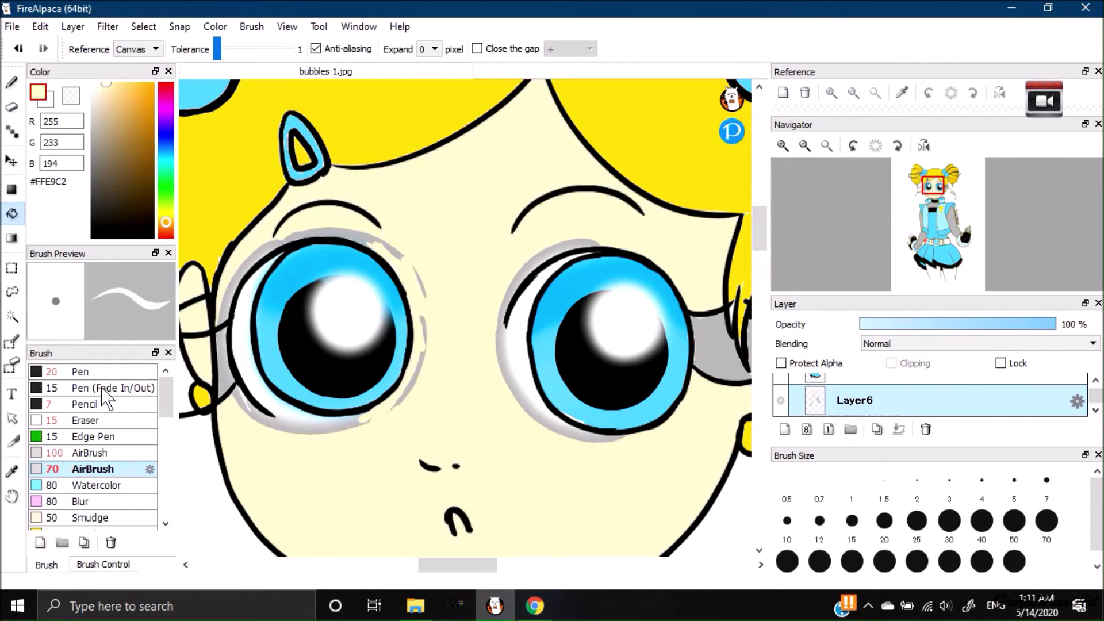
# Airbrush #FFE9C2 at size 100 over the leftover grey fringes around both eyes.
pyautogui.click(92, 453)
pyautogui.press('b')
pyautogui.moveTo(419, 273)
pyautogui.mouseDown()
pyautogui.moveTo(426, 335)
pyautogui.moveTo(365, 415)
pyautogui.moveTo(263, 342)
pyautogui.moveTo(240, 278)
pyautogui.moveTo(228, 411)
pyautogui.moveTo(279, 444)
pyautogui.moveTo(409, 261)
pyautogui.mouseUp()
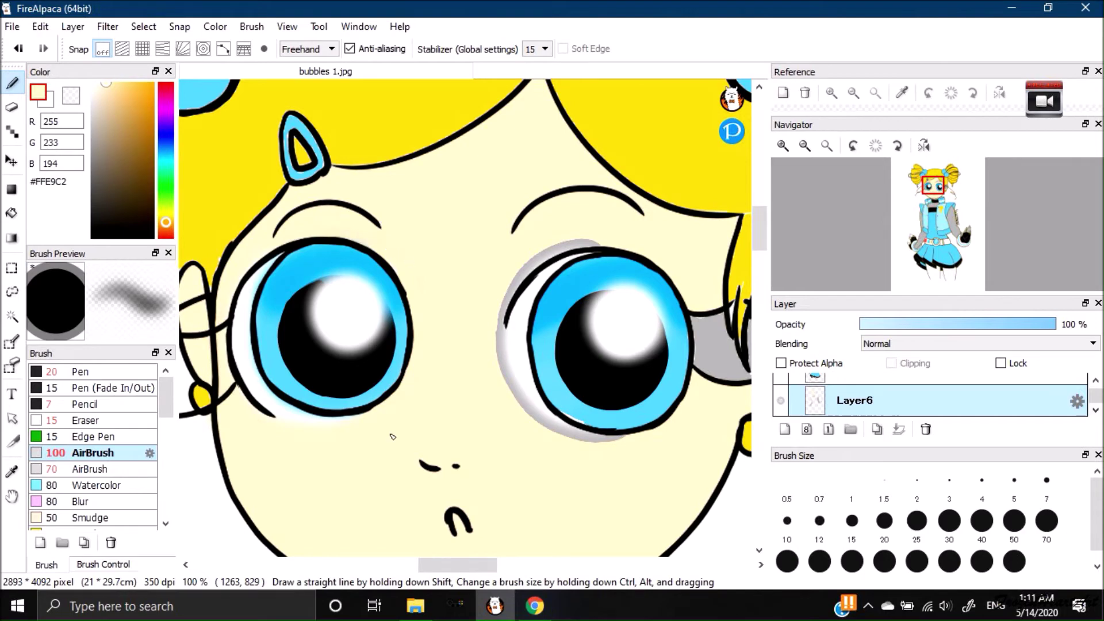
pyautogui.moveTo(435, 565); pyautogui.dragTo(460, 564)
pyautogui.moveTo(501, 272)
pyautogui.mouseDown()
pyautogui.moveTo(545, 311)
pyautogui.moveTo(630, 339)
pyautogui.moveTo(345, 271)
pyautogui.moveTo(345, 402)
pyautogui.moveTo(451, 436)
pyautogui.mouseUp()
# Protect Layer6's alpha and airbrush the grey neck and upper chest with #FFE9C2.
pyautogui.hotkey('ctrl', 'Down')
pyautogui.hotkey('ctrl', 'Down')
pyautogui.hotkey('ctrl', 'Down')
pyautogui.click(805, 362)
pyautogui.moveTo(399, 463); pyautogui.dragTo(439, 474)
# Airbrush both grey arms with #FFE9C2 on Layer6, raising the brush size to 1000.
pyautogui.moveTo(759, 223); pyautogui.dragTo(758, 313)
pyautogui.moveTo(702, 322)
pyautogui.mouseDown()
pyautogui.moveTo(589, 415)
pyautogui.moveTo(557, 343)
pyautogui.mouseUp()
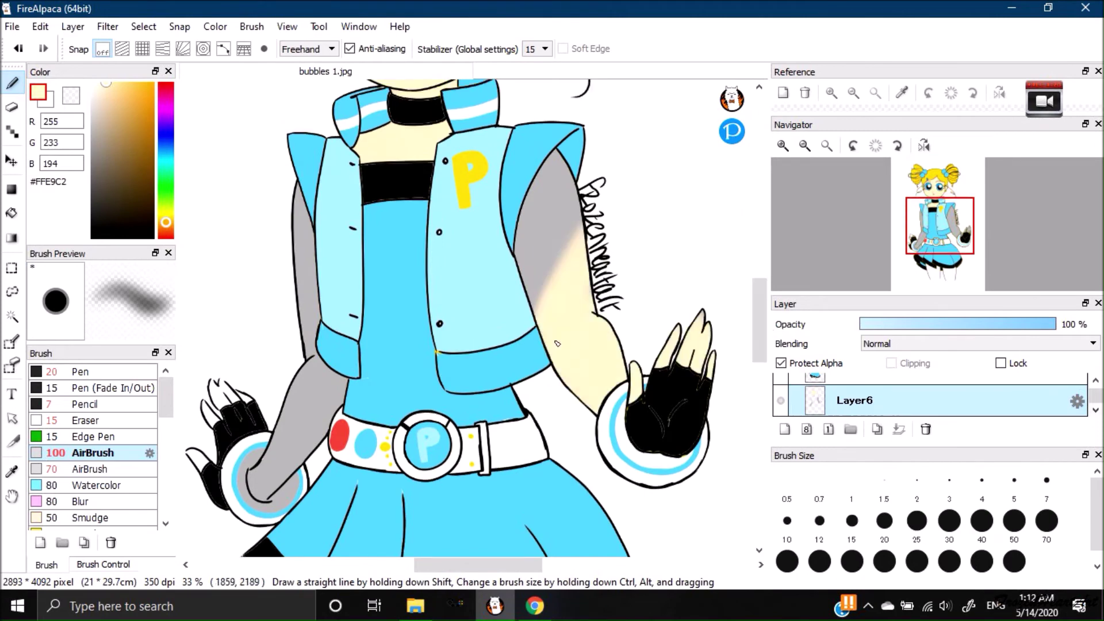
pyautogui.click(1014, 562)
pyautogui.click(570, 204)
pyautogui.moveTo(569, 205)
pyautogui.mouseDown()
pyautogui.moveTo(549, 173)
pyautogui.moveTo(555, 161)
pyautogui.mouseUp()
pyautogui.moveTo(258, 494)
pyautogui.mouseDown()
pyautogui.moveTo(305, 189)
pyautogui.moveTo(284, 170)
pyautogui.moveTo(298, 235)
pyautogui.mouseUp()
pyautogui.moveTo(336, 374); pyautogui.dragTo(325, 411)
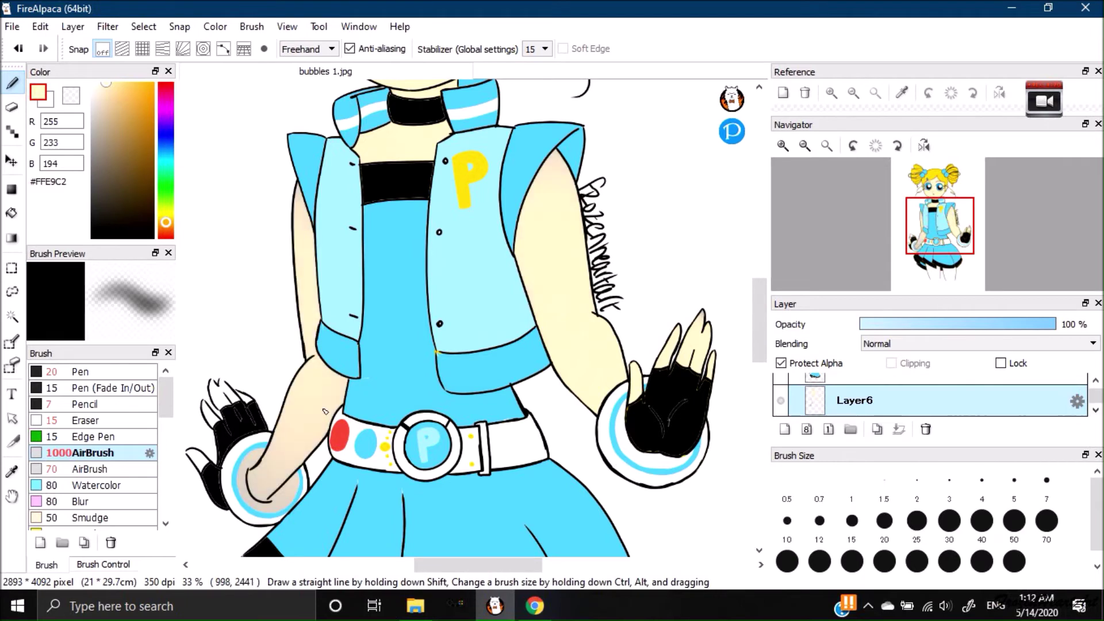
# Erase the discoloured skin at the lower end of the left-hand forearm inside the cuff.
pyautogui.click(12, 107)
pyautogui.moveTo(262, 503)
pyautogui.mouseDown()
pyautogui.moveTo(279, 432)
pyautogui.moveTo(306, 489)
pyautogui.mouseUp()
pyautogui.click(1014, 520)
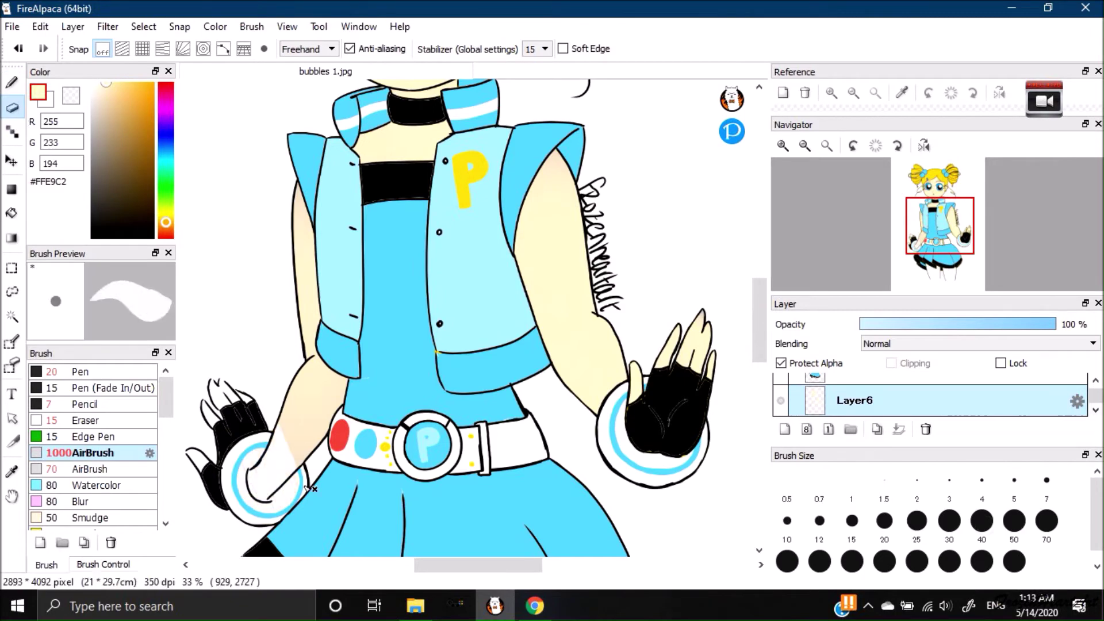
# Turn off Protect Alpha and repaint the forearm's erased end with #FFE9C2 using the Pen at size 20.
pyautogui.click(12, 82)
pyautogui.click(128, 372)
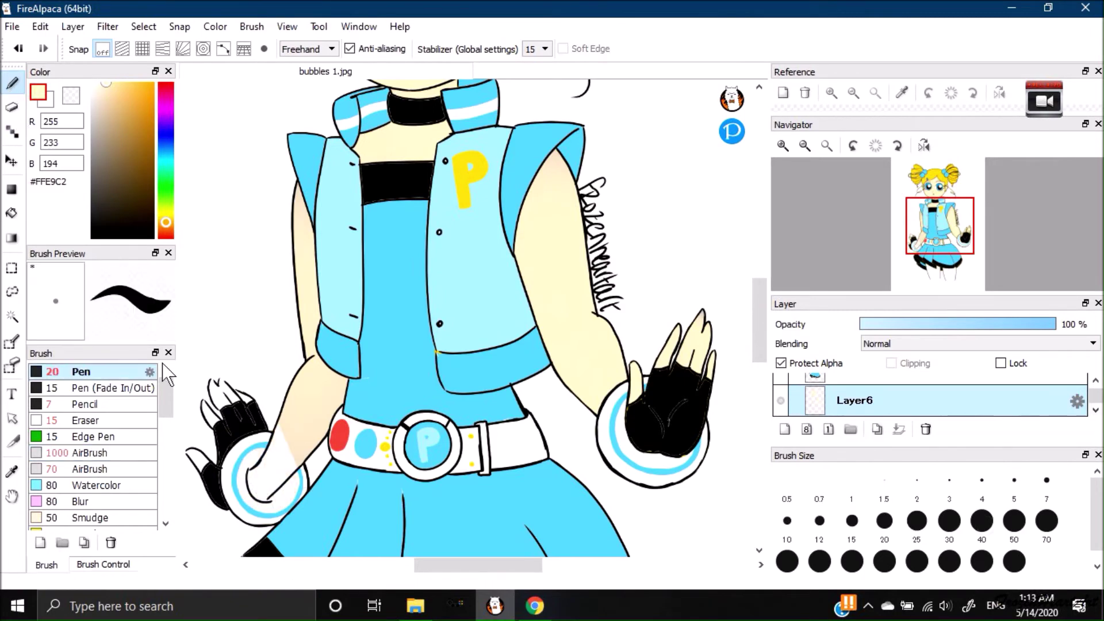
pyautogui.scroll(3, 467, 515)
pyautogui.moveTo(473, 566); pyautogui.dragTo(403, 565)
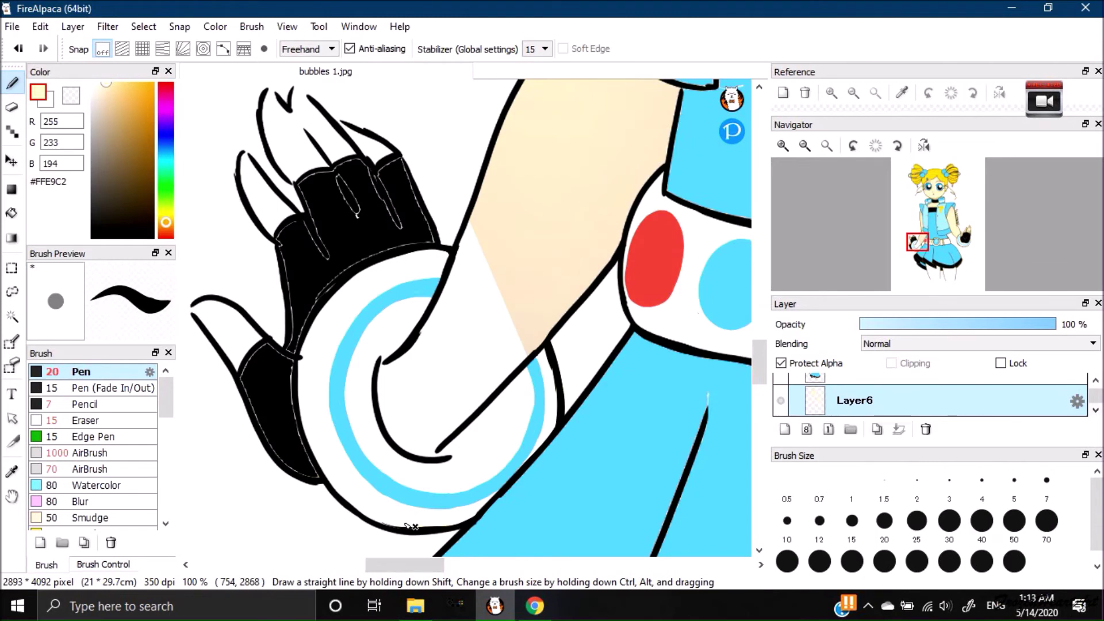
pyautogui.click(781, 364)
pyautogui.moveTo(536, 202); pyautogui.dragTo(467, 266)
pyautogui.moveTo(402, 366)
pyautogui.mouseDown()
pyautogui.moveTo(385, 398)
pyautogui.moveTo(436, 425)
pyautogui.moveTo(456, 422)
pyautogui.moveTo(523, 314)
pyautogui.moveTo(415, 412)
pyautogui.mouseUp()
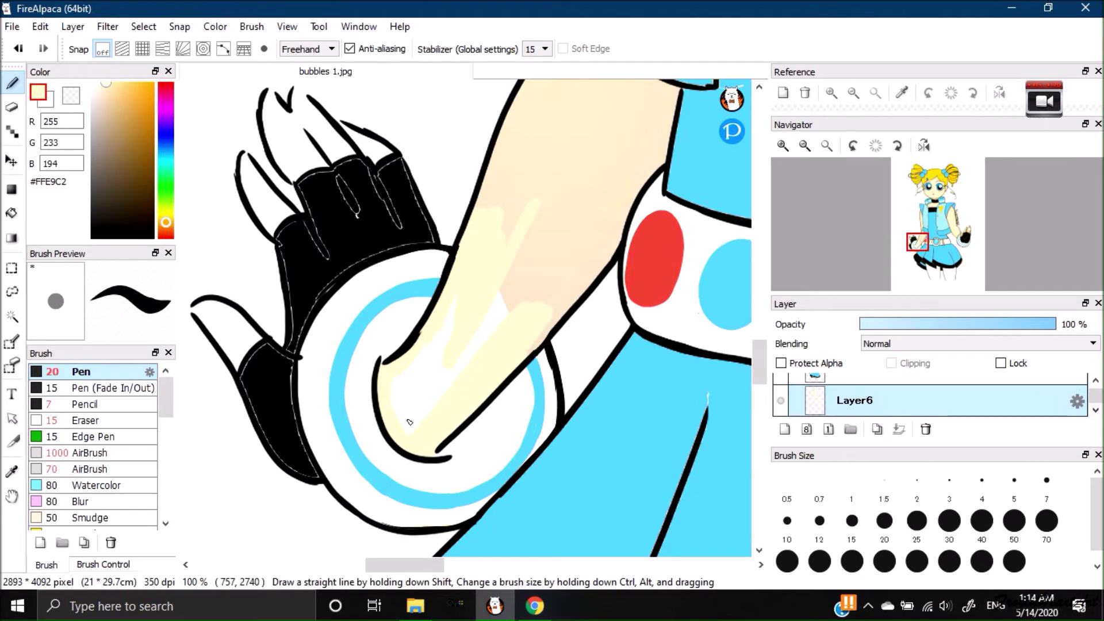
pyautogui.moveTo(508, 308); pyautogui.dragTo(495, 287)
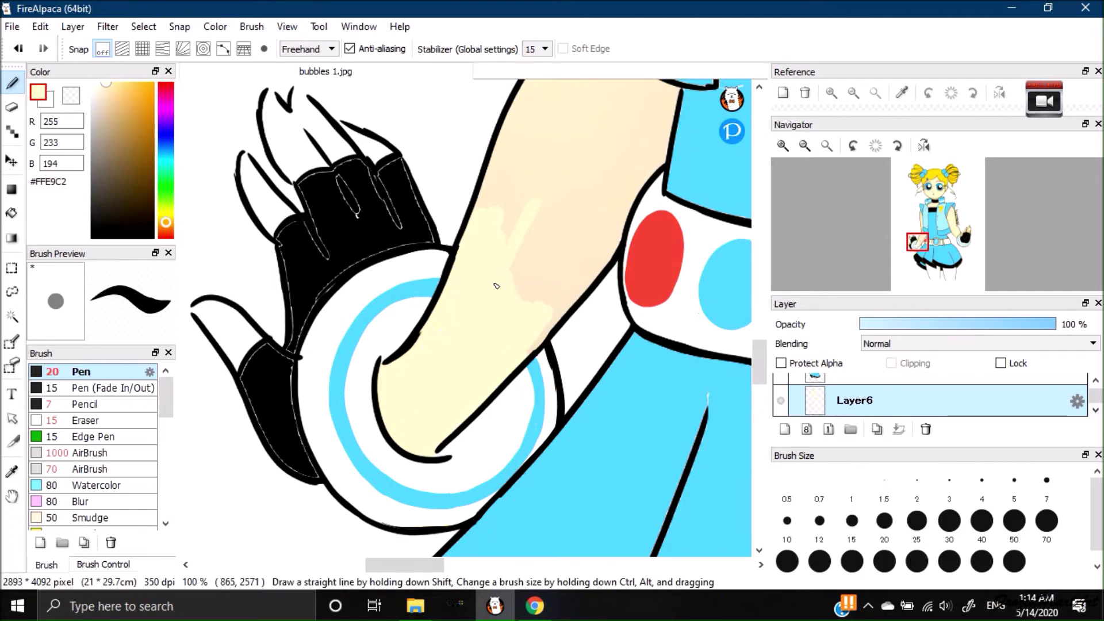
# Turn on Protect Alpha for Layer6 and even out the forearm's skin with the #FFE9C2 AirBrush at size 1000.
pyautogui.click(132, 453)
pyautogui.click(133, 469)
pyautogui.click(132, 453)
pyautogui.hotkey('ctrl', '-')
pyautogui.hotkey('ctrl', '-')
pyautogui.hotkey('ctrl', '-')
pyautogui.hotkey('ctrl', '-')
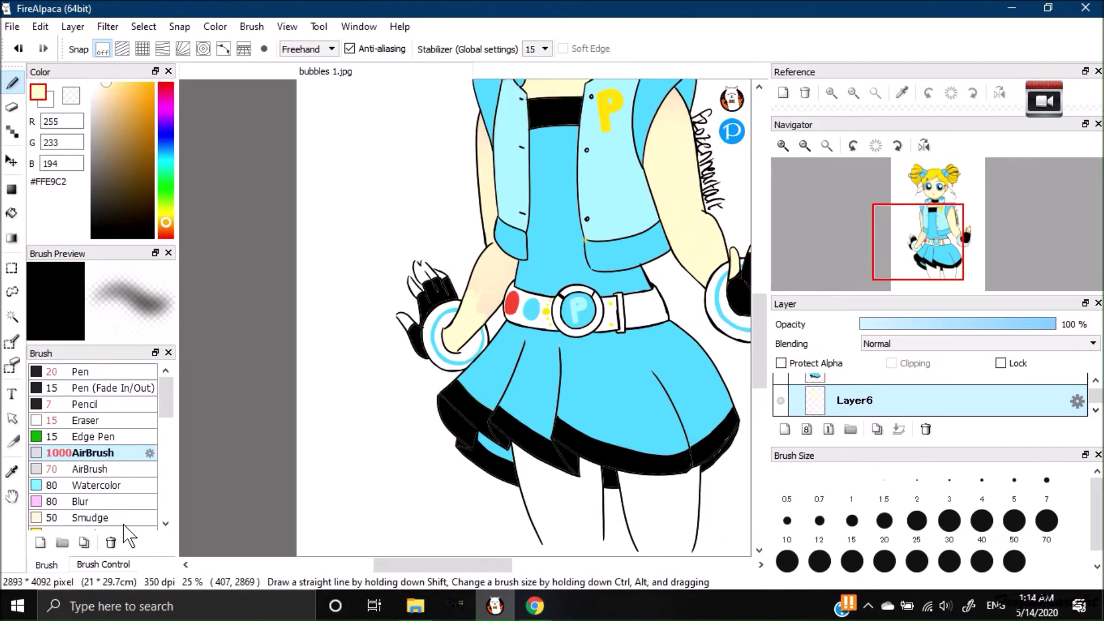
pyautogui.hotkey('ctrl', 'z')
pyautogui.moveTo(759, 366); pyautogui.dragTo(759, 327)
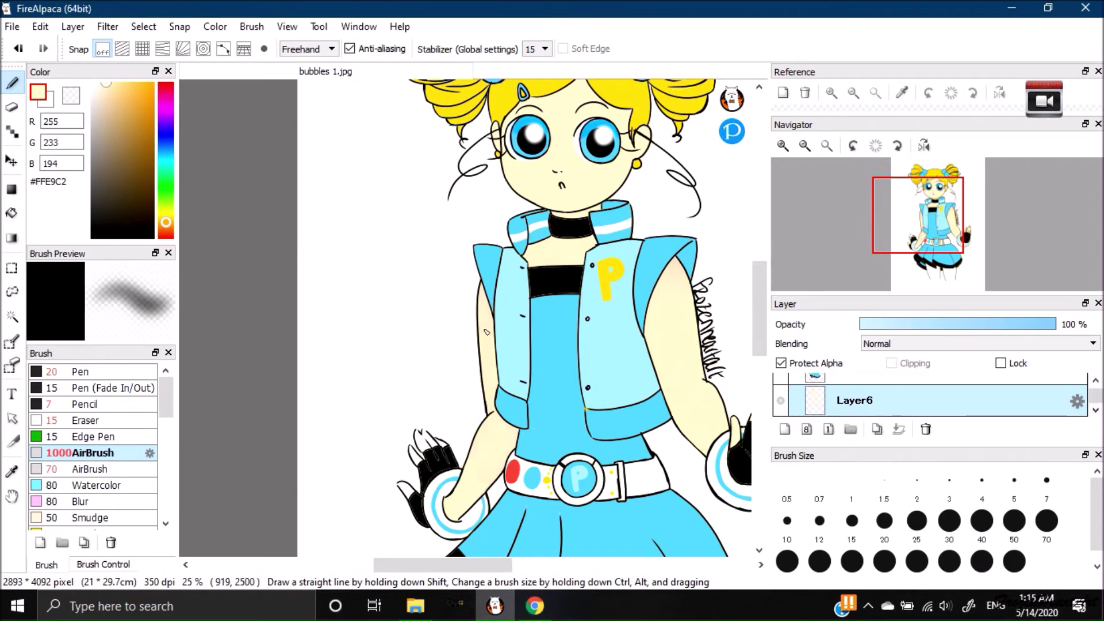
# Turn off Protect Alpha and airbrush both legs below the skirt with #FFE9C2 at size 1000.
pyautogui.moveTo(758, 308); pyautogui.dragTo(758, 382)
pyautogui.click(780, 364)
pyautogui.moveTo(521, 224); pyautogui.dragTo(571, 324)
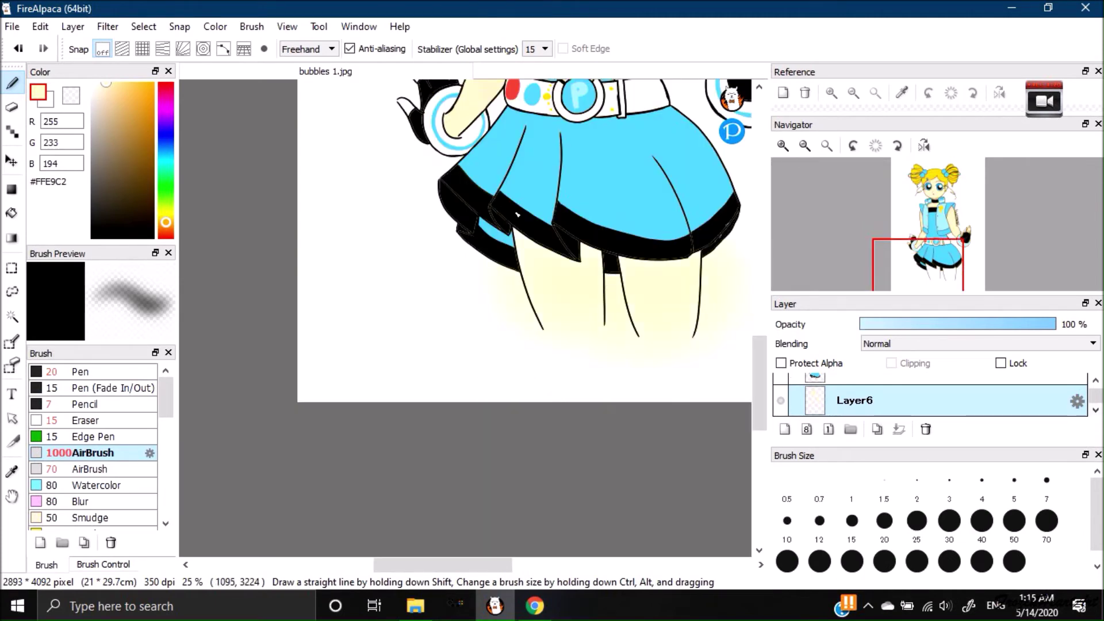
# Erase the excess skin colour spilling outside and between the two legs.
pyautogui.press('e')
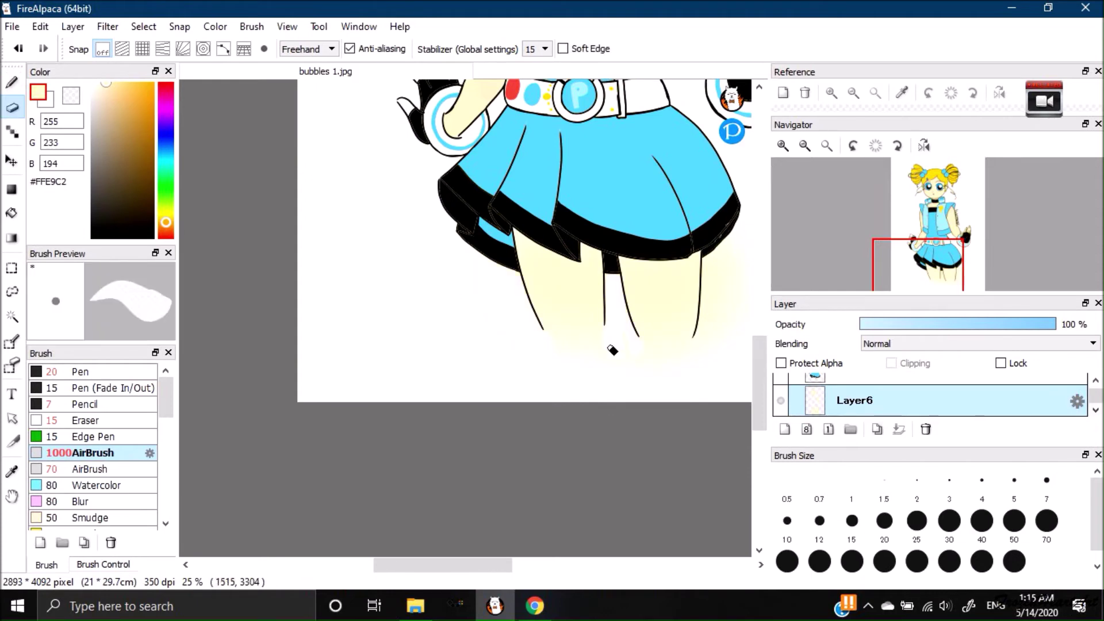
pyautogui.hscroll(3, 575, 322)
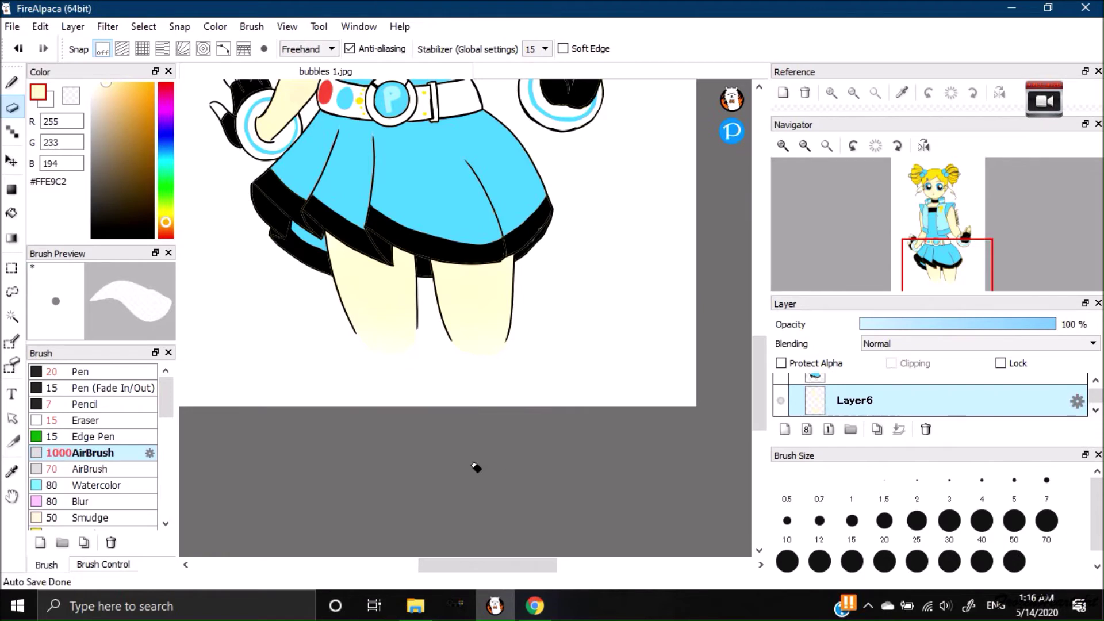
# Add a new layer and set the drawing colour to #00B8FF, sampled from the outfit's blue.
pyautogui.moveTo(757, 396); pyautogui.dragTo(739, 309)
pyautogui.click(785, 430)
pyautogui.click(812, 378)
pyautogui.rightClick(349, 357)
pyautogui.click(153, 83)
pyautogui.click(12, 83)
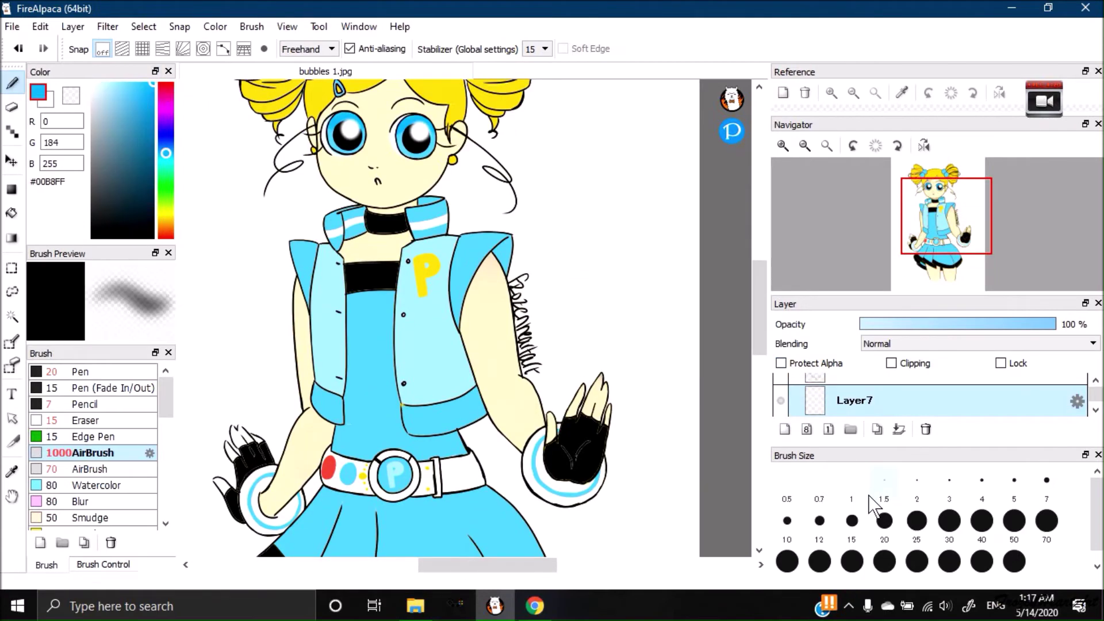
# Shade the dress beneath the right-hand jacket hem with #00B8FF using the Pen at size 20, and erase the overlaps.
pyautogui.press('ctrl+KP_Add')
pyautogui.press('ctrl+KP_Add')
pyautogui.press('ctrl+KP_Add')
pyautogui.press('ctrl+KP_Add')
pyautogui.moveTo(760, 295); pyautogui.dragTo(760, 334)
pyautogui.click(216, 535)
pyautogui.hotkey('ctrl', 'z')
pyautogui.scroll(-1, 931, 397)
pyautogui.click(134, 368)
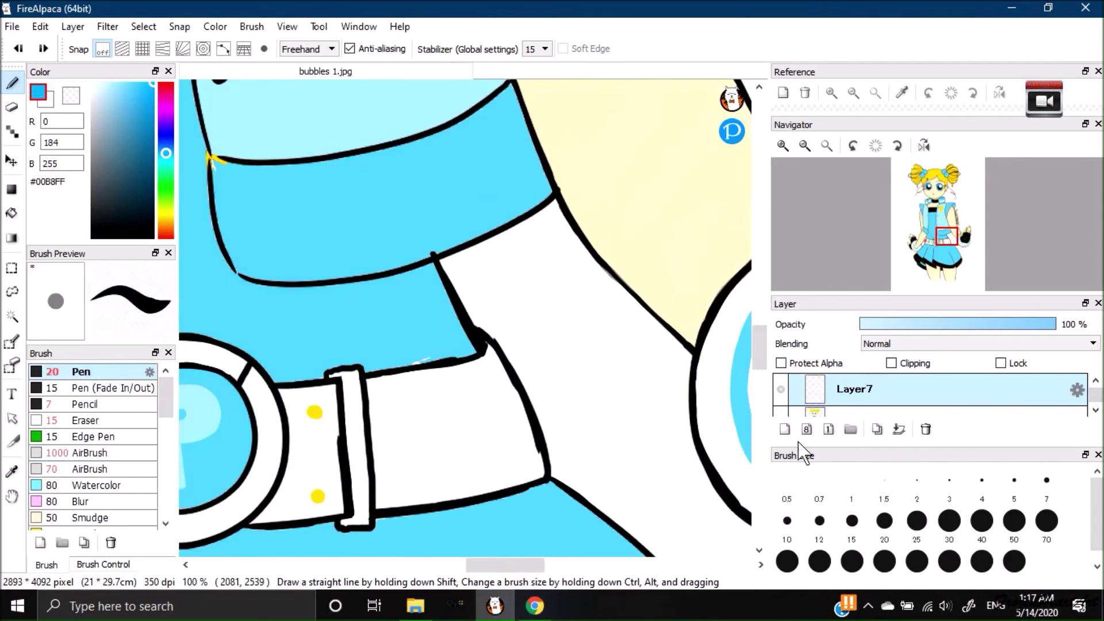
pyautogui.moveTo(244, 274)
pyautogui.mouseDown()
pyautogui.moveTo(382, 326)
pyautogui.moveTo(454, 302)
pyautogui.mouseUp()
pyautogui.moveTo(276, 281); pyautogui.dragTo(256, 305)
pyautogui.press('e')
pyautogui.moveTo(245, 265)
pyautogui.mouseDown()
pyautogui.moveTo(447, 294)
pyautogui.moveTo(280, 306)
pyautogui.mouseUp()
# Paint a #00B8FF shadow on the dress just below the left-hand jacket flap's corner.
pyautogui.press('b')
pyautogui.moveTo(488, 564); pyautogui.dragTo(433, 565)
pyautogui.moveTo(335, 264)
pyautogui.mouseDown()
pyautogui.moveTo(376, 266)
pyautogui.moveTo(368, 133)
pyautogui.mouseUp()
pyautogui.moveTo(341, 244); pyautogui.dragTo(369, 247)
# Shade the dress along the left-hand jacket's inner edge up to the black chest band with #00B8FF and trim the overlaps.
pyautogui.moveTo(758, 346); pyautogui.dragTo(759, 305)
pyautogui.moveTo(389, 172); pyautogui.dragTo(382, 551)
pyautogui.moveTo(759, 306); pyautogui.dragTo(759, 325)
pyautogui.moveTo(386, 322)
pyautogui.mouseDown()
pyautogui.moveTo(374, 431)
pyautogui.moveTo(372, 475)
pyautogui.mouseUp()
pyautogui.moveTo(379, 370); pyautogui.dragTo(373, 499)
pyautogui.click(12, 108)
pyautogui.moveTo(367, 461); pyautogui.dragTo(377, 214)
pyautogui.hotkey('ctrl', 'z')
pyautogui.scroll(4, 379, 345)
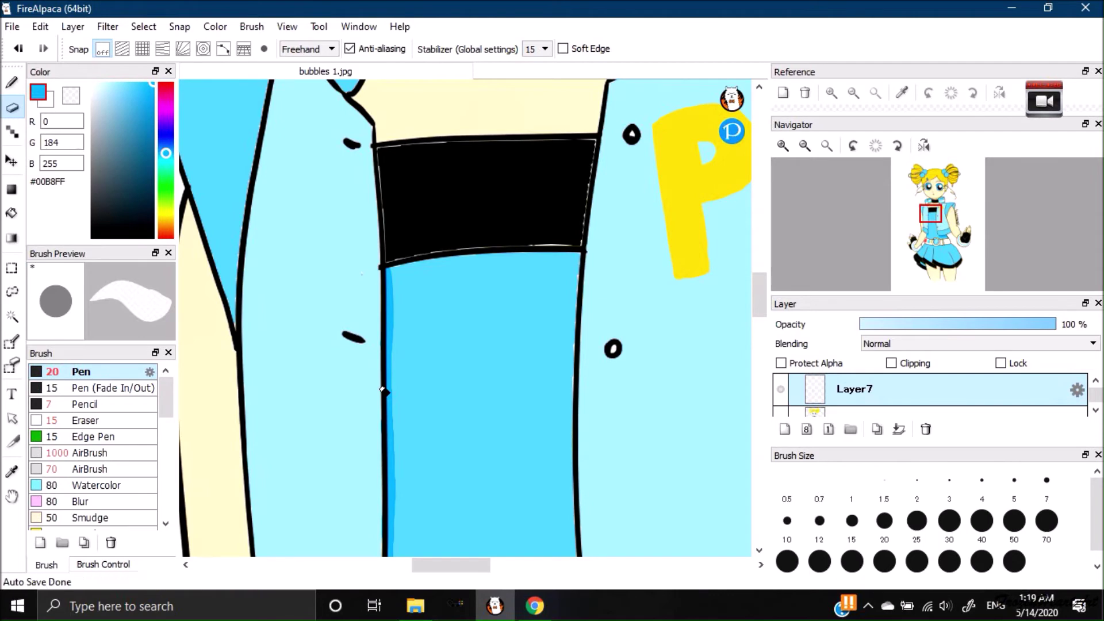
# Shade the skirt directly under the whole belt with #00B8FF and erase the overlap on the belt loop.
pyautogui.press('b')
pyautogui.scroll(-8, 356, 345)
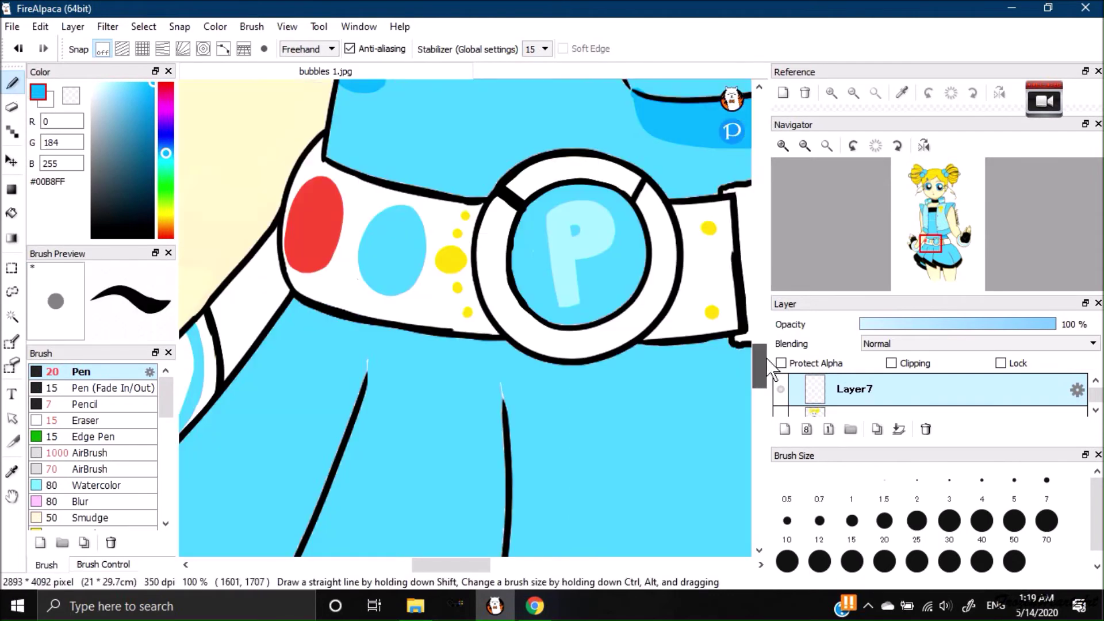
pyautogui.moveTo(293, 308)
pyautogui.mouseDown()
pyautogui.moveTo(536, 362)
pyautogui.moveTo(642, 353)
pyautogui.mouseUp()
pyautogui.moveTo(745, 384); pyautogui.dragTo(488, 375)
pyautogui.moveTo(384, 343)
pyautogui.mouseDown()
pyautogui.moveTo(449, 341)
pyautogui.moveTo(434, 340)
pyautogui.moveTo(693, 293)
pyautogui.mouseUp()
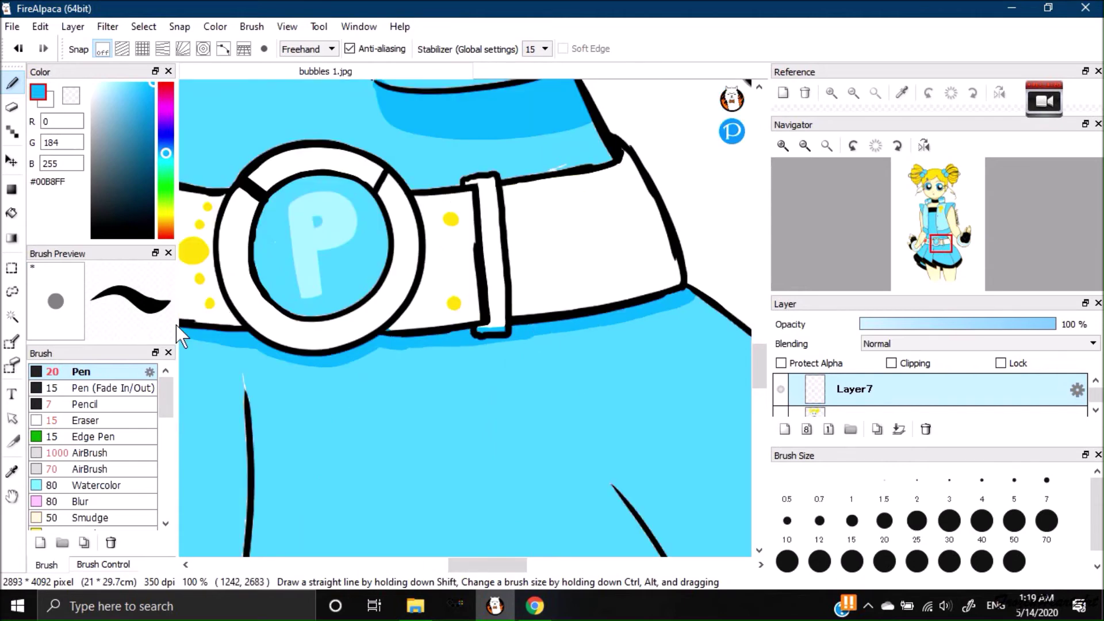
pyautogui.press('e')
pyautogui.moveTo(480, 330); pyautogui.dragTo(503, 330)
# Even out the left-hand forearm's skin on the skin layer with #FFE9C2 using the AirBrush at size 50.
pyautogui.moveTo(479, 566); pyautogui.dragTo(417, 570)
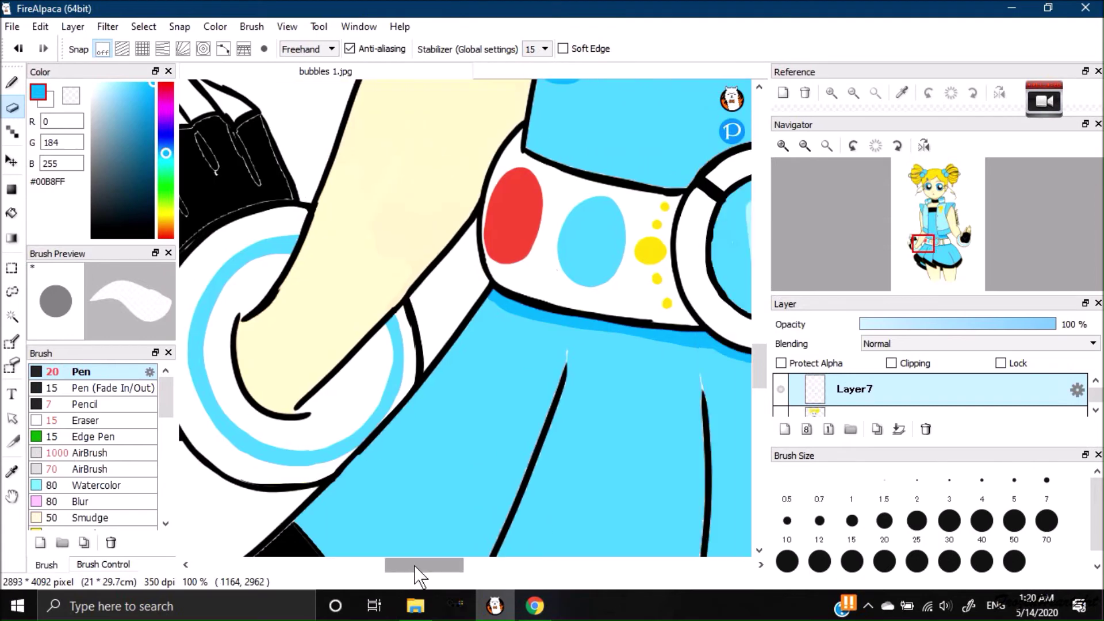
pyautogui.click(99, 453)
pyautogui.rightClick(391, 236)
pyautogui.click(12, 84)
pyautogui.click(943, 412)
pyautogui.click(1096, 409)
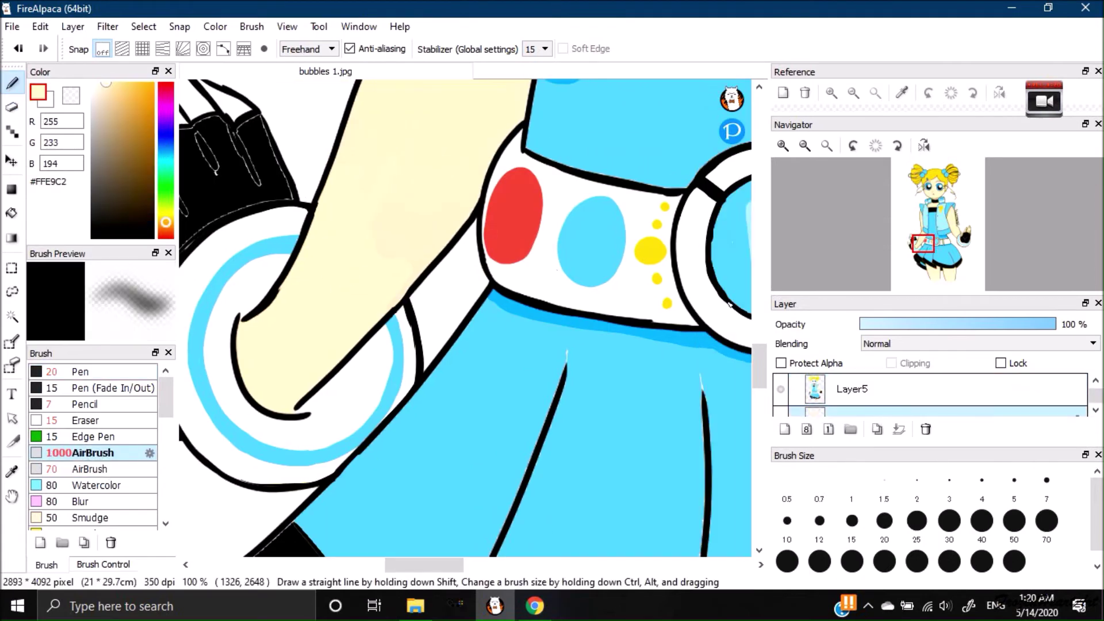
pyautogui.click(118, 469)
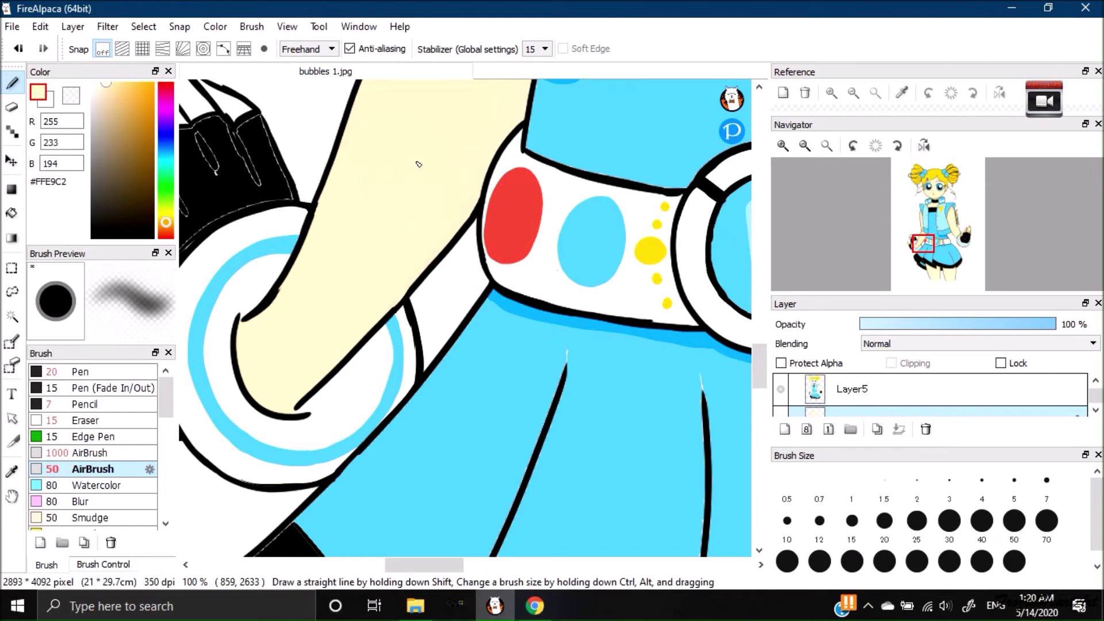
# Cover the white gap at the upper corner of the left-hand jacket flap on Layer5 with #58D1FF using the Pen at size 20.
pyautogui.moveTo(753, 358)
pyautogui.mouseDown()
pyautogui.moveTo(753, 299)
pyautogui.moveTo(753, 316)
pyautogui.mouseUp()
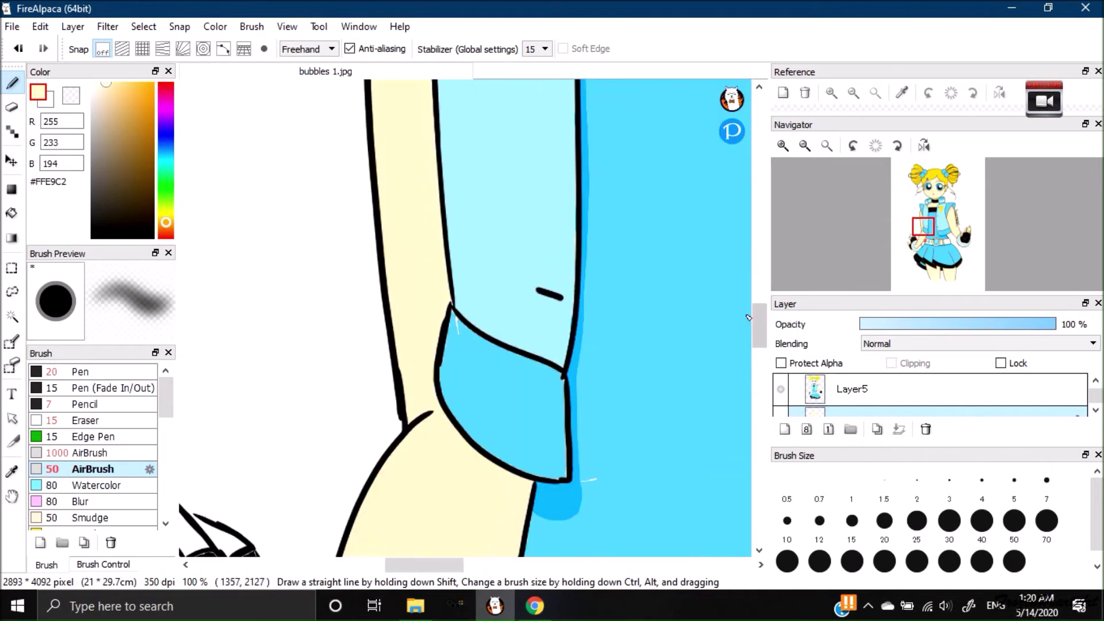
pyautogui.click(92, 372)
pyautogui.rightClick(454, 341)
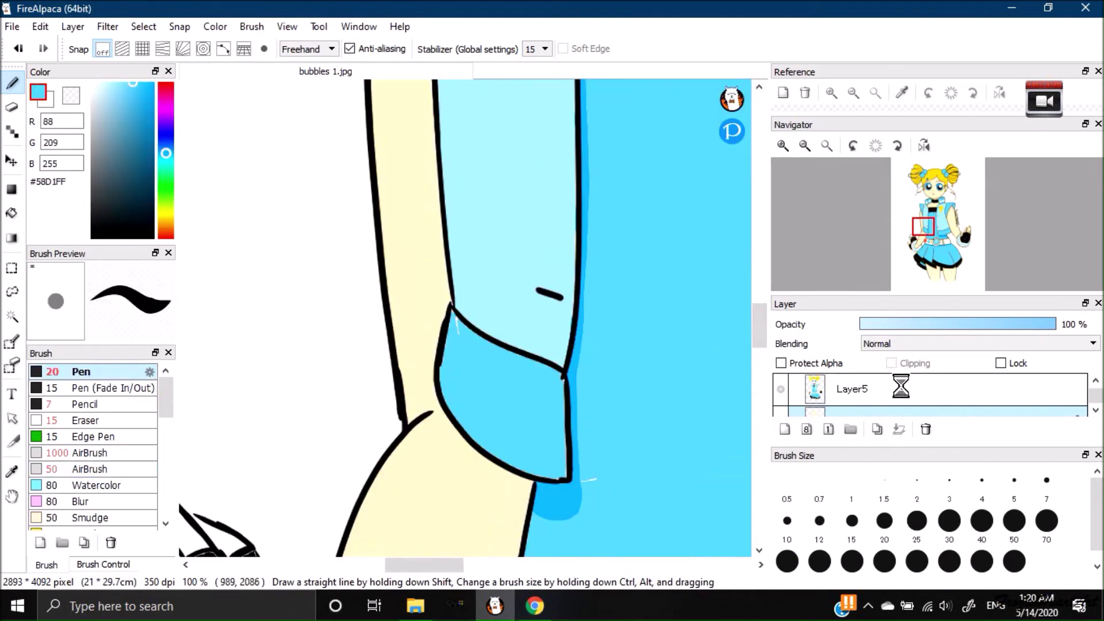
# Fill the inner blue panel under the skirt's left-hand folds with #00B8FF using the Bucket.
pyautogui.rightClick(527, 483)
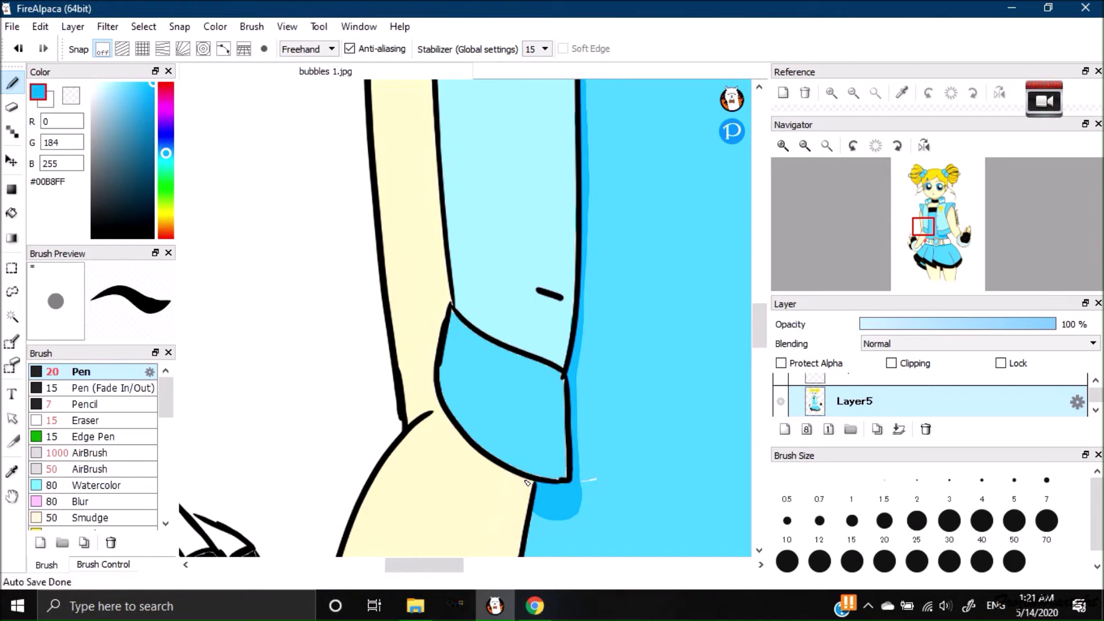
pyautogui.moveTo(446, 567); pyautogui.dragTo(480, 566)
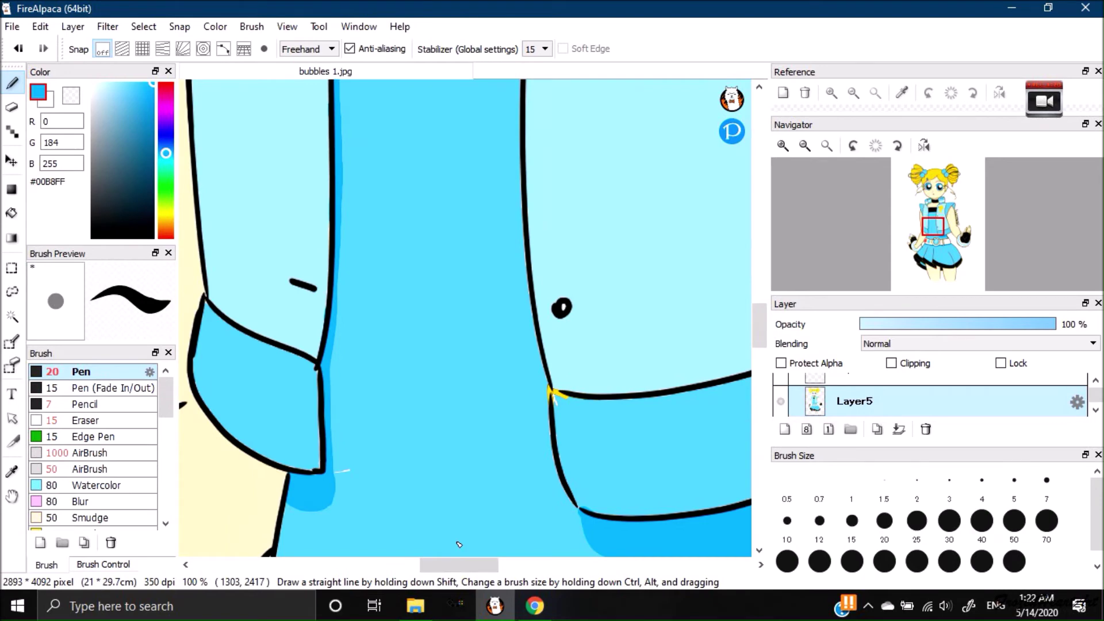
pyautogui.hotkey('ctrl', '-')
pyautogui.hotkey('ctrl', '-')
pyautogui.moveTo(760, 342); pyautogui.dragTo(760, 394)
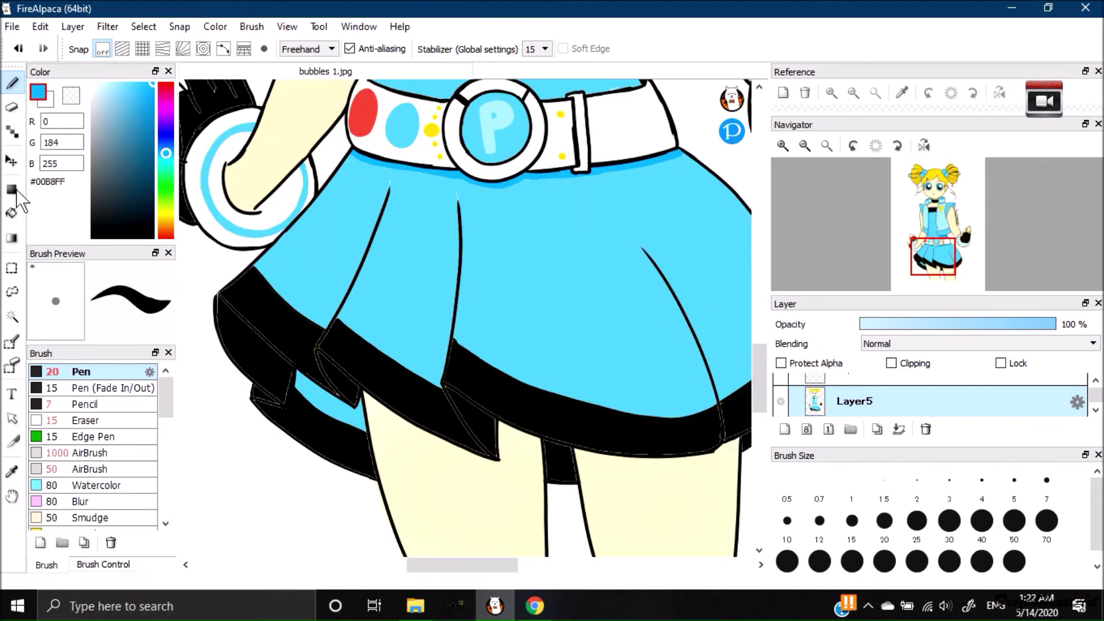
pyautogui.click(12, 213)
# Airbrush a white #FFFFFF highlight at size 50 onto the belt buckle's blue gem on Layer7.
pyautogui.moveTo(440, 566)
pyautogui.mouseDown()
pyautogui.moveTo(464, 575)
pyautogui.moveTo(452, 585)
pyautogui.mouseUp()
pyautogui.moveTo(127, 95); pyautogui.dragTo(73, 26)
pyautogui.click(92, 469)
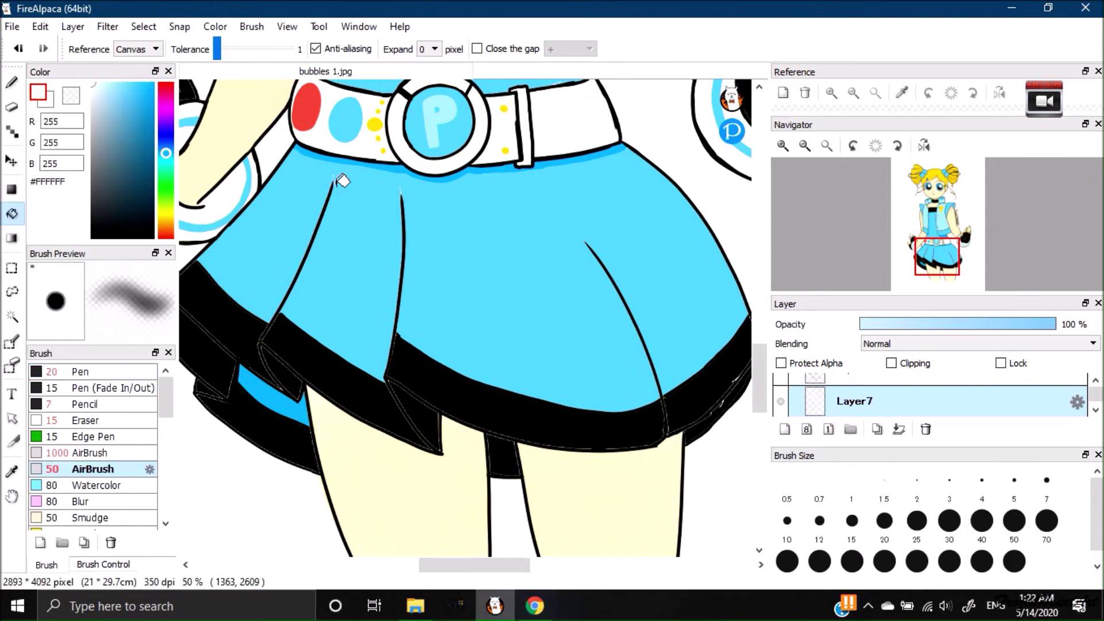
pyautogui.moveTo(446, 112); pyautogui.dragTo(463, 99)
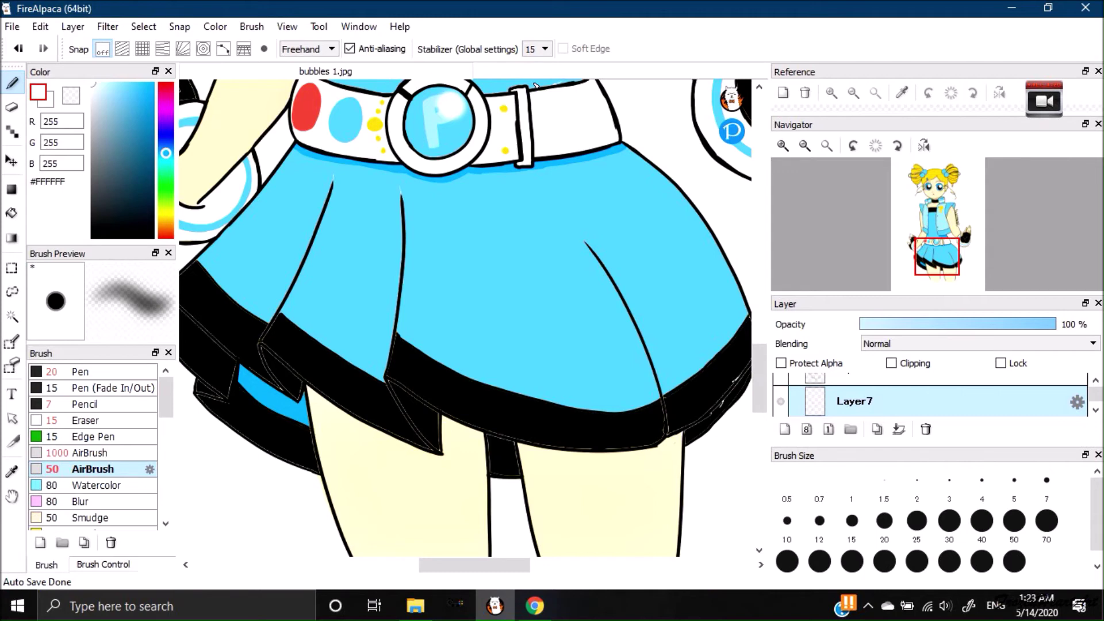
# Shade both thighs just below the skirt hem with #FFD78F using the Pen at size 20.
pyautogui.rightClick(388, 453)
pyautogui.click(118, 82)
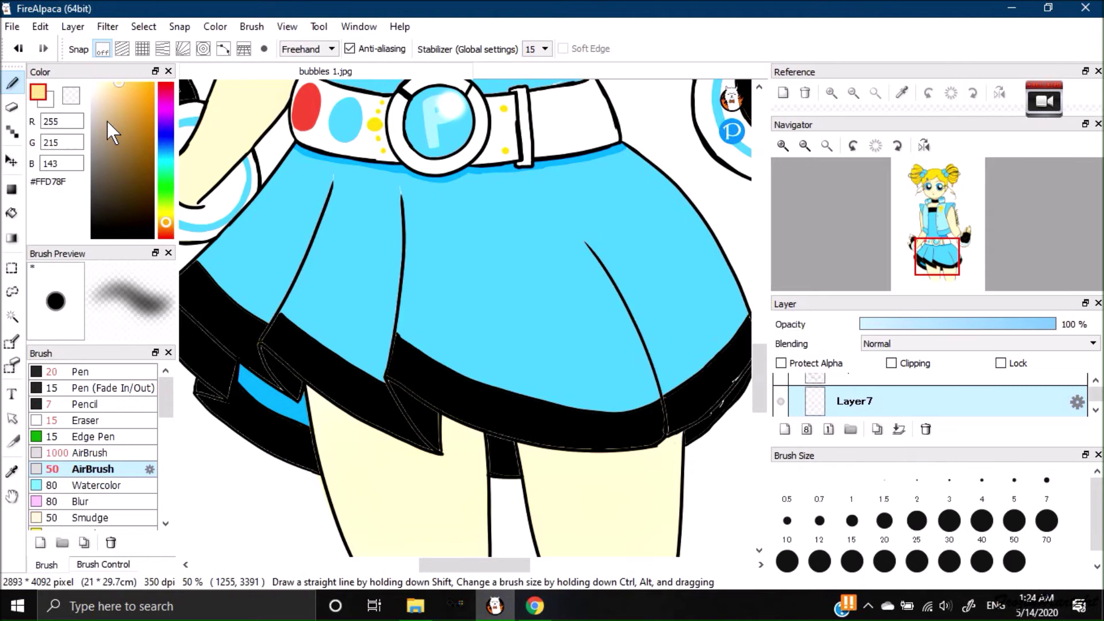
pyautogui.click(81, 371)
pyautogui.moveTo(308, 398)
pyautogui.mouseDown()
pyautogui.moveTo(458, 468)
pyautogui.moveTo(488, 465)
pyautogui.mouseUp()
pyautogui.moveTo(456, 432)
pyautogui.mouseDown()
pyautogui.moveTo(468, 453)
pyautogui.moveTo(482, 444)
pyautogui.moveTo(655, 488)
pyautogui.moveTo(679, 484)
pyautogui.mouseUp()
pyautogui.moveTo(535, 454)
pyautogui.mouseDown()
pyautogui.moveTo(638, 457)
pyautogui.moveTo(679, 439)
pyautogui.mouseUp()
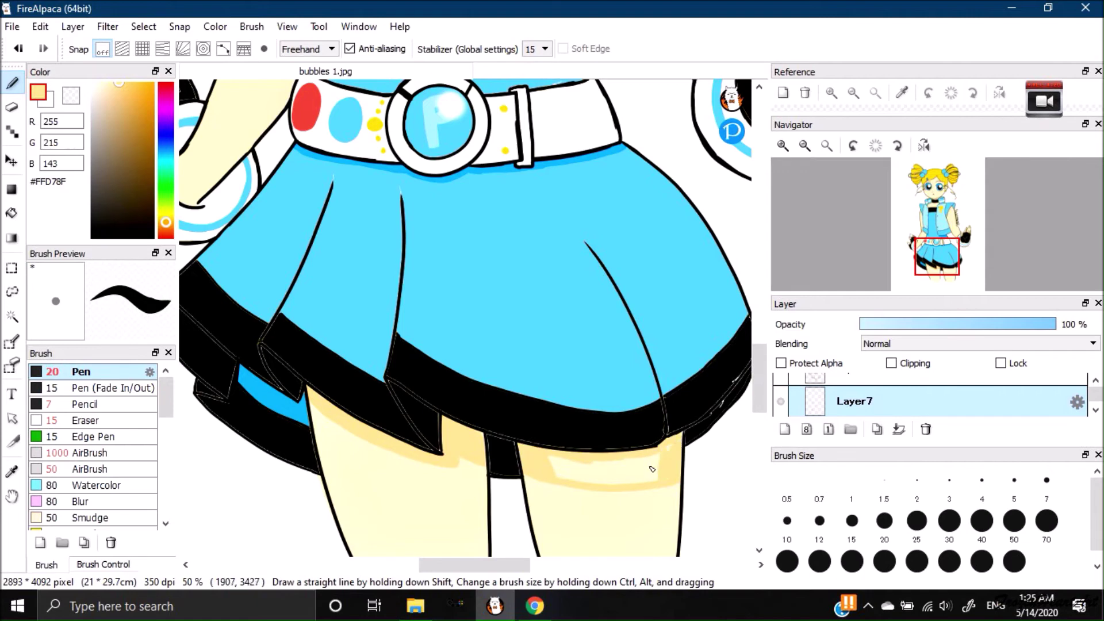
# Fill the gap inside the right-hand thigh's shadow with #FFD78F and touch up its remaining light spots.
pyautogui.press('g')
pyautogui.click(561, 463)
pyautogui.click(620, 465)
pyautogui.press('b')
pyautogui.moveTo(554, 457)
pyautogui.mouseDown()
pyautogui.moveTo(609, 480)
pyautogui.moveTo(620, 463)
pyautogui.moveTo(667, 451)
pyautogui.mouseUp()
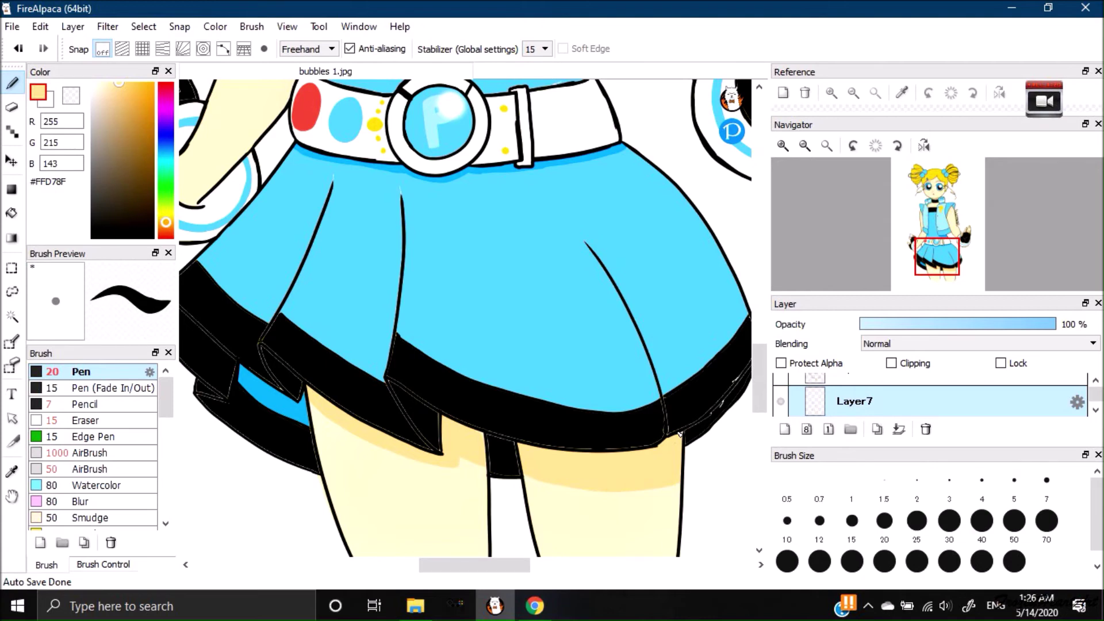
# Shade the left-hand arm beneath the jacket flap with #FFD78F using the Pen.
pyautogui.scroll(5, 281, 315)
pyautogui.moveTo(267, 277); pyautogui.dragTo(296, 369)
pyautogui.moveTo(278, 291)
pyautogui.mouseDown()
pyautogui.moveTo(304, 313)
pyautogui.moveTo(303, 350)
pyautogui.mouseUp()
pyautogui.moveTo(285, 417); pyautogui.dragTo(348, 441)
pyautogui.moveTo(353, 376)
pyautogui.mouseDown()
pyautogui.moveTo(348, 406)
pyautogui.moveTo(289, 479)
pyautogui.mouseUp()
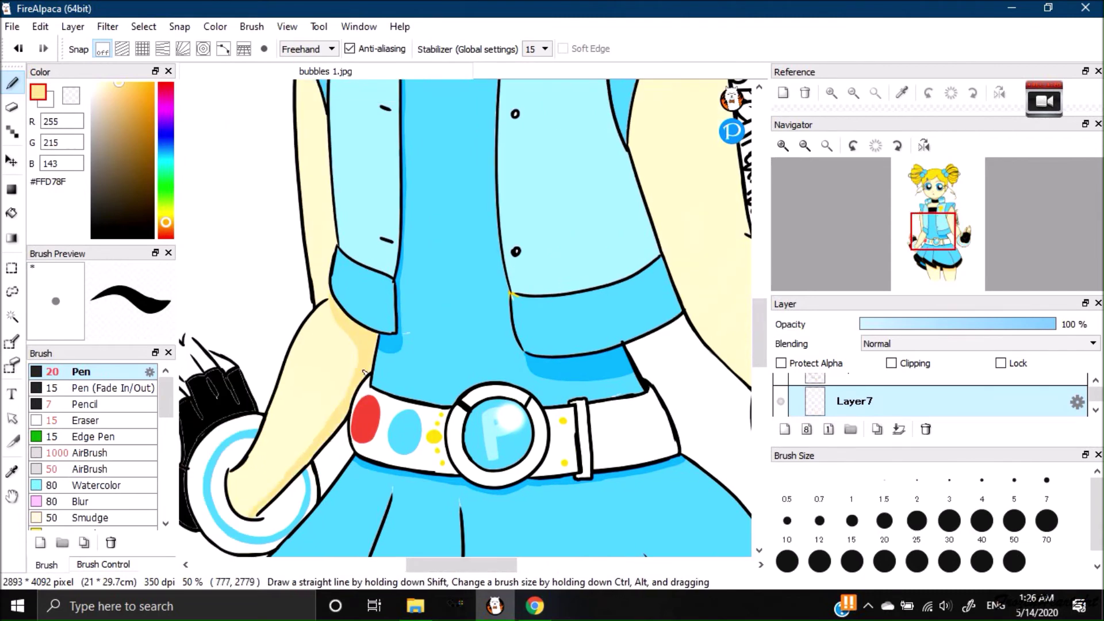
# Shade the neck between the chin and the black choker with #FFD78F.
pyautogui.moveTo(489, 565); pyautogui.dragTo(458, 564)
pyautogui.click(758, 384)
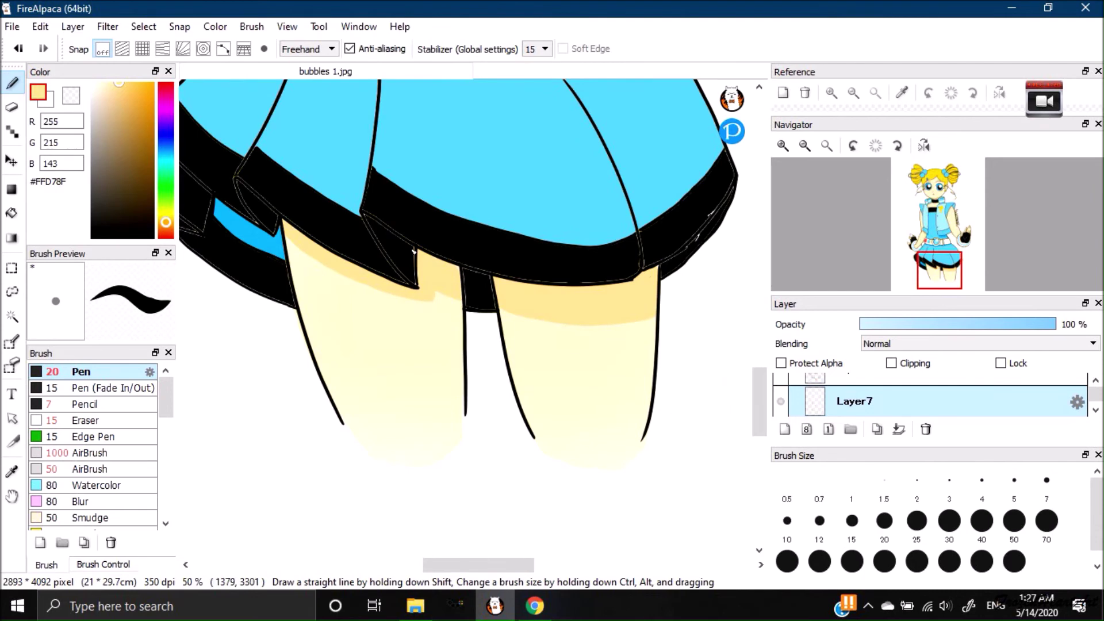
pyautogui.moveTo(758, 409); pyautogui.dragTo(760, 284)
pyautogui.moveTo(363, 259); pyautogui.dragTo(439, 268)
pyautogui.hotkey('ctrl', 'z')
pyautogui.press('ctrl+KP_Add')
pyautogui.moveTo(398, 167)
pyautogui.mouseDown()
pyautogui.moveTo(399, 206)
pyautogui.moveTo(302, 203)
pyautogui.mouseUp()
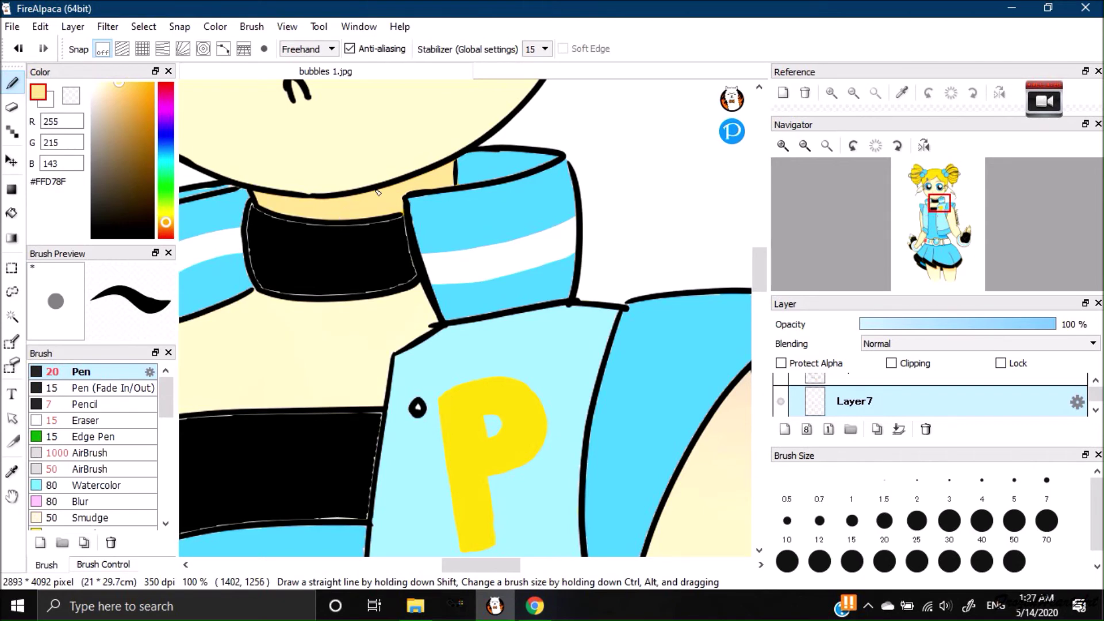
# Shade the inside of both ears and the area around the nose with #FFD78F.
pyautogui.press('ctrl+KP_Subtract')
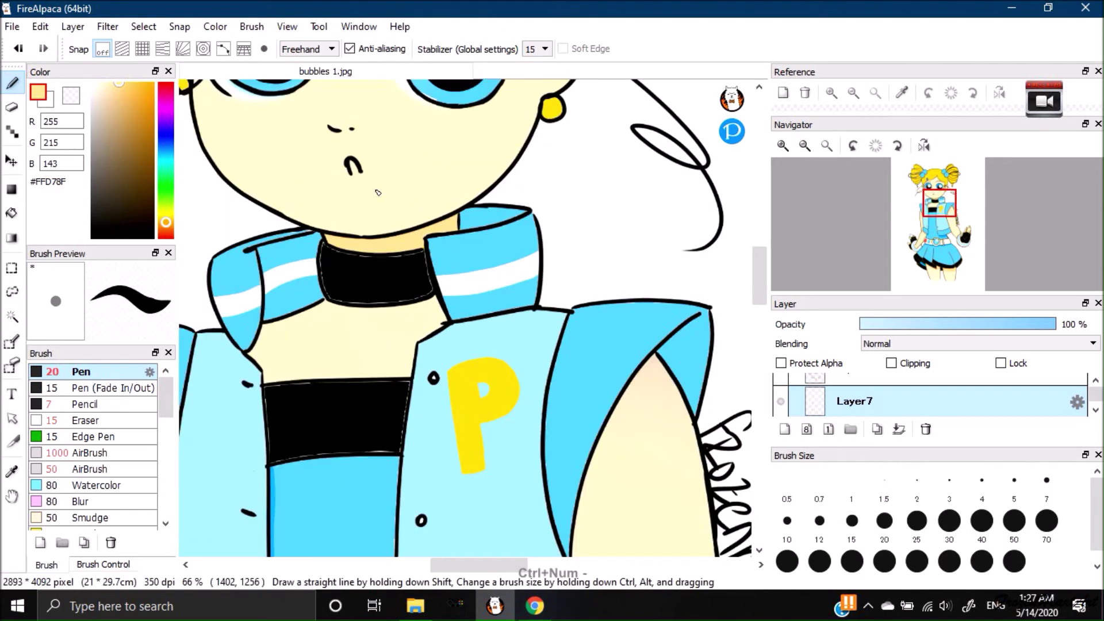
pyautogui.moveTo(757, 256); pyautogui.dragTo(757, 226)
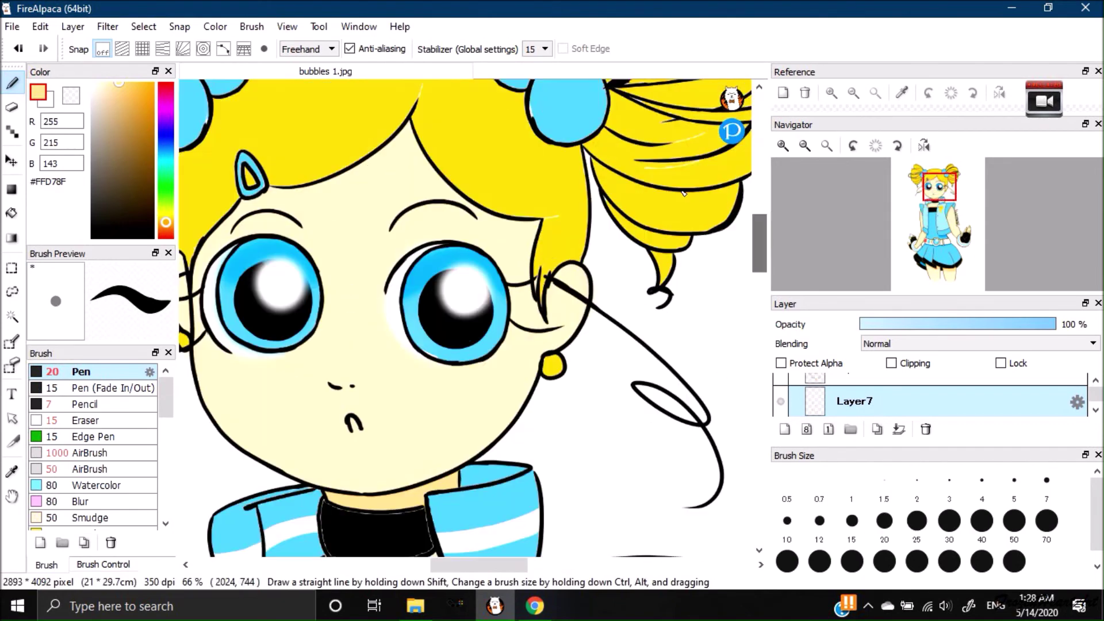
pyautogui.moveTo(497, 564); pyautogui.dragTo(460, 565)
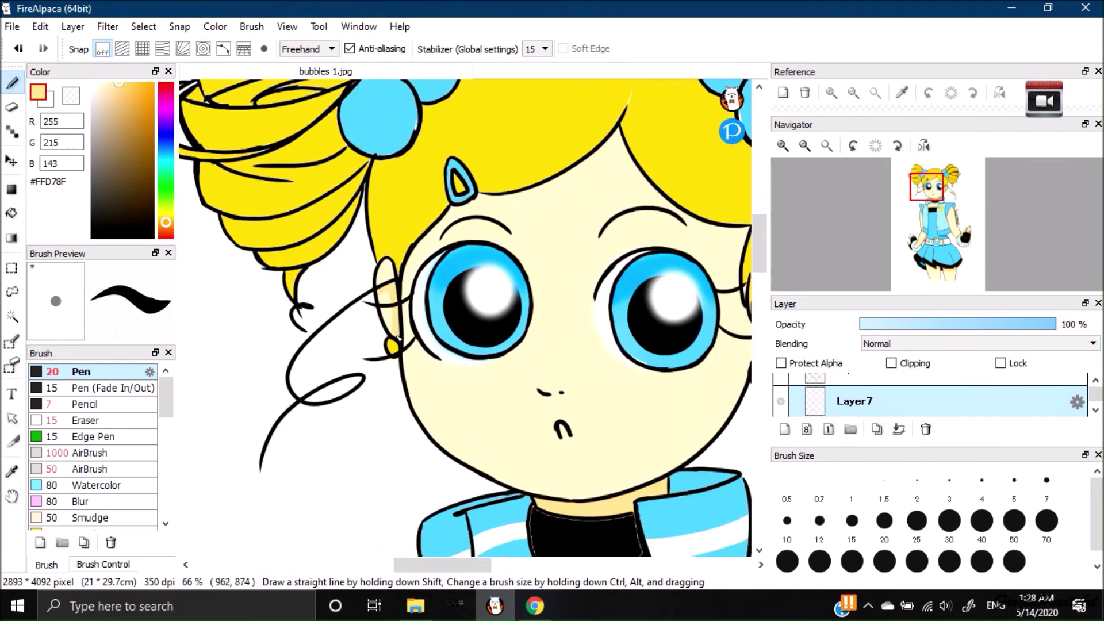
pyautogui.moveTo(547, 390); pyautogui.dragTo(553, 388)
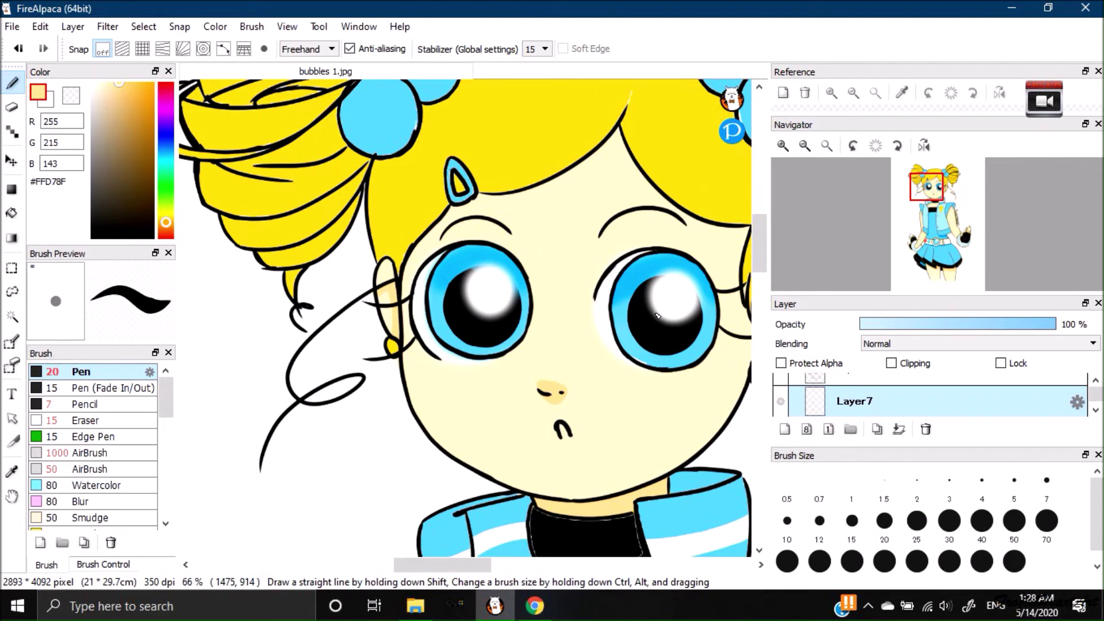
pyautogui.hscroll(3, 657, 315)
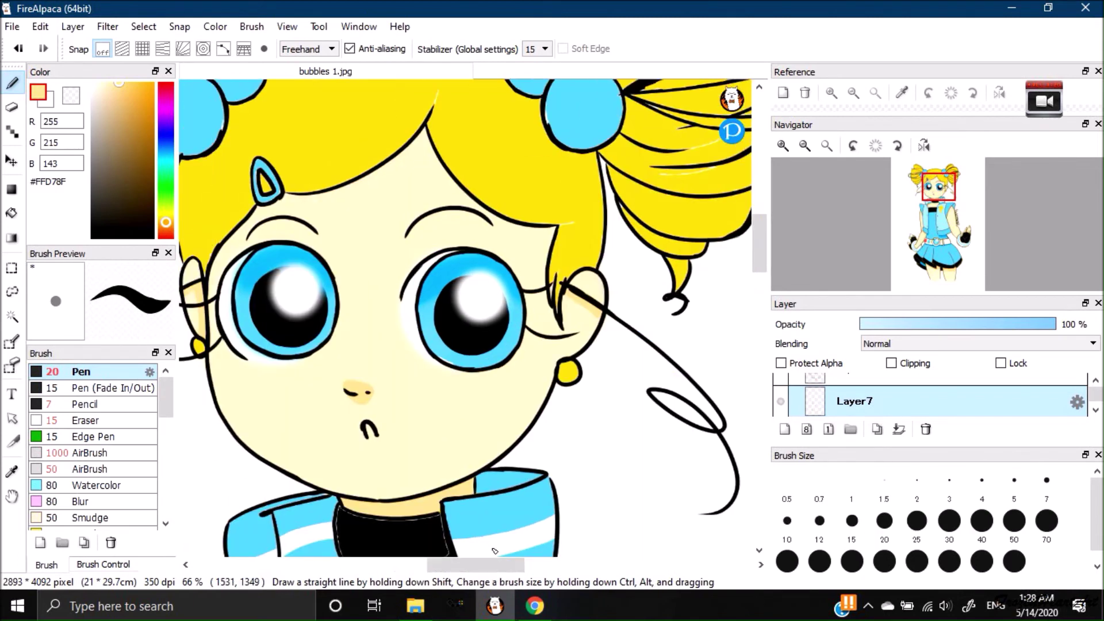
# Set the drawing colour to the pink #FFCBB8 and choose the large AirBrush.
pyautogui.click(165, 232)
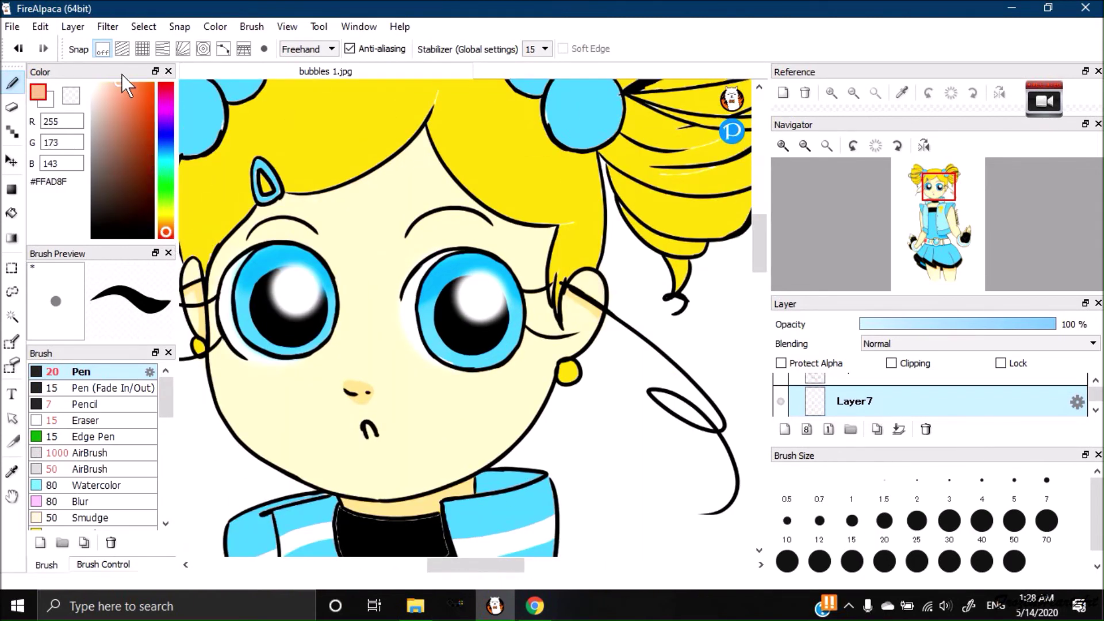
pyautogui.click(108, 83)
pyautogui.click(113, 453)
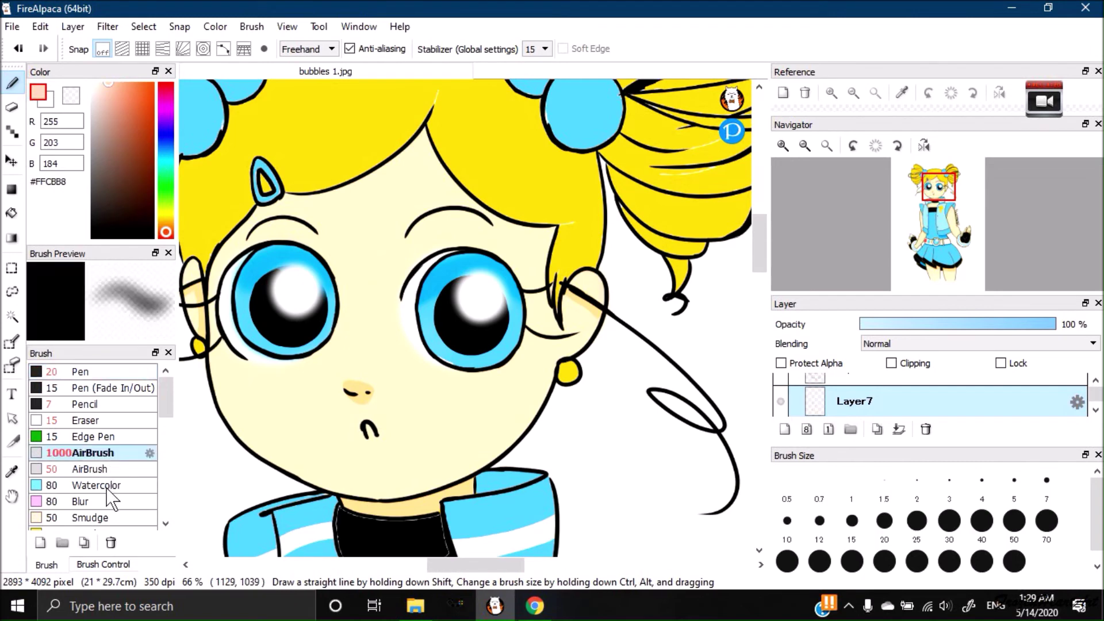
pyautogui.click(780, 363)
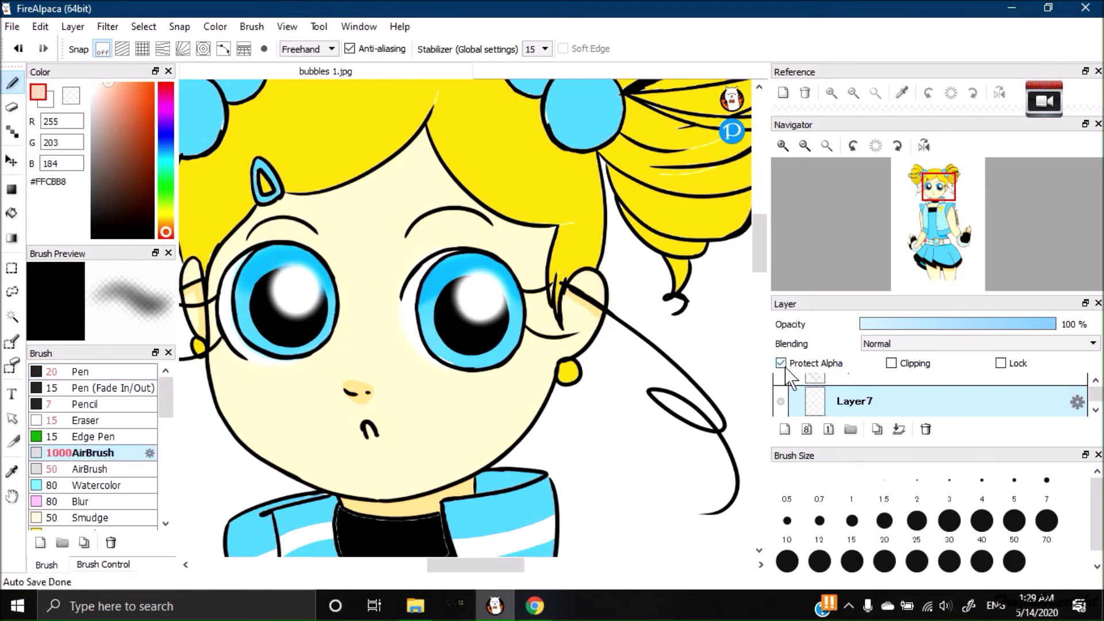
pyautogui.click(780, 363)
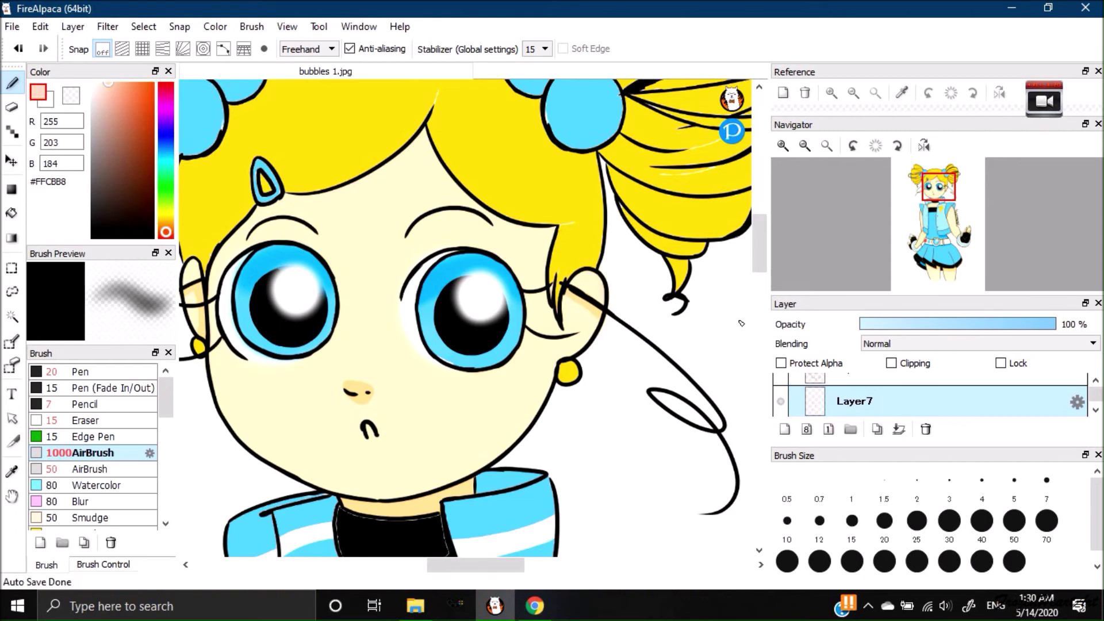
pyautogui.click(981, 561)
pyautogui.moveTo(572, 301)
pyautogui.mouseDown()
pyautogui.moveTo(608, 377)
pyautogui.moveTo(620, 353)
pyautogui.mouseUp()
pyautogui.hotkey('ctrl', 'z')
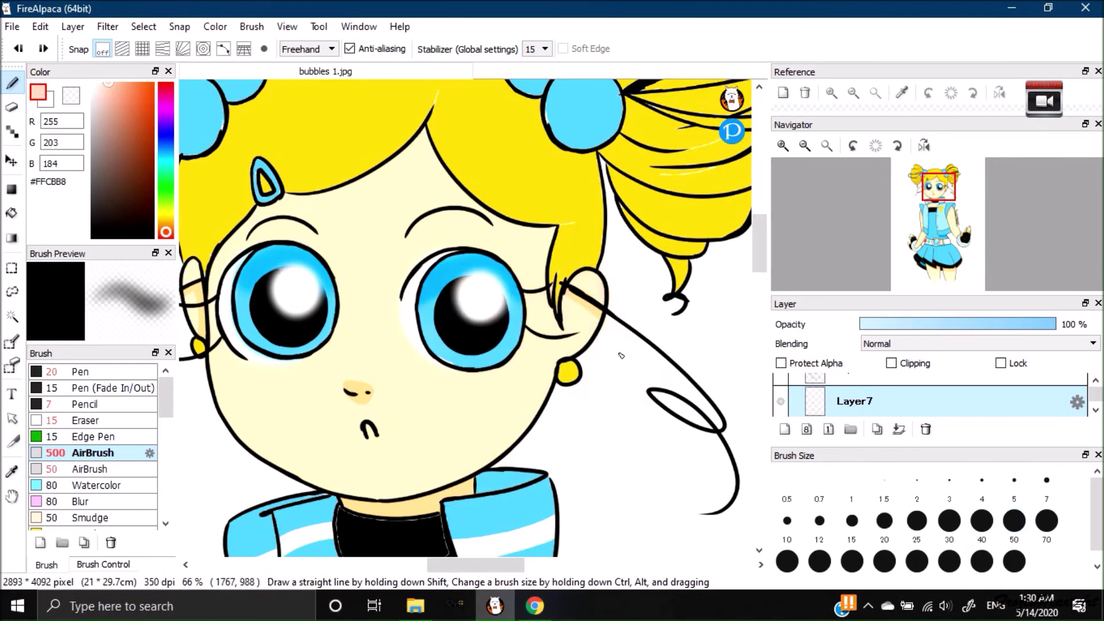
# Airbrush a #FFCBB8 blush at size 150 on the right-hand cheek below the eye.
pyautogui.click(819, 560)
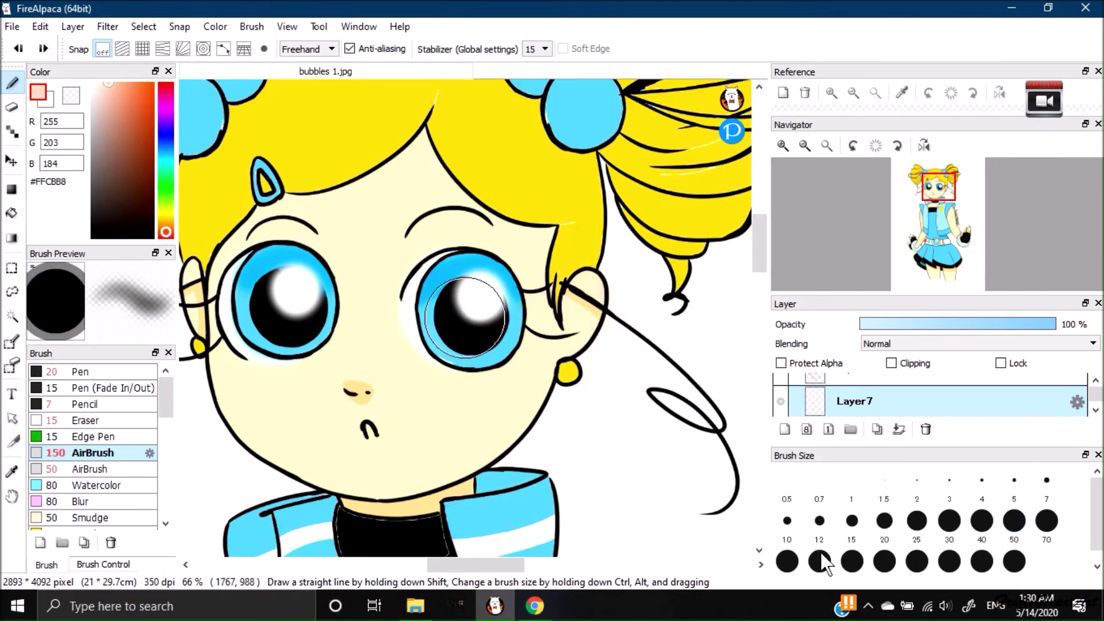
pyautogui.moveTo(499, 413); pyautogui.dragTo(546, 351)
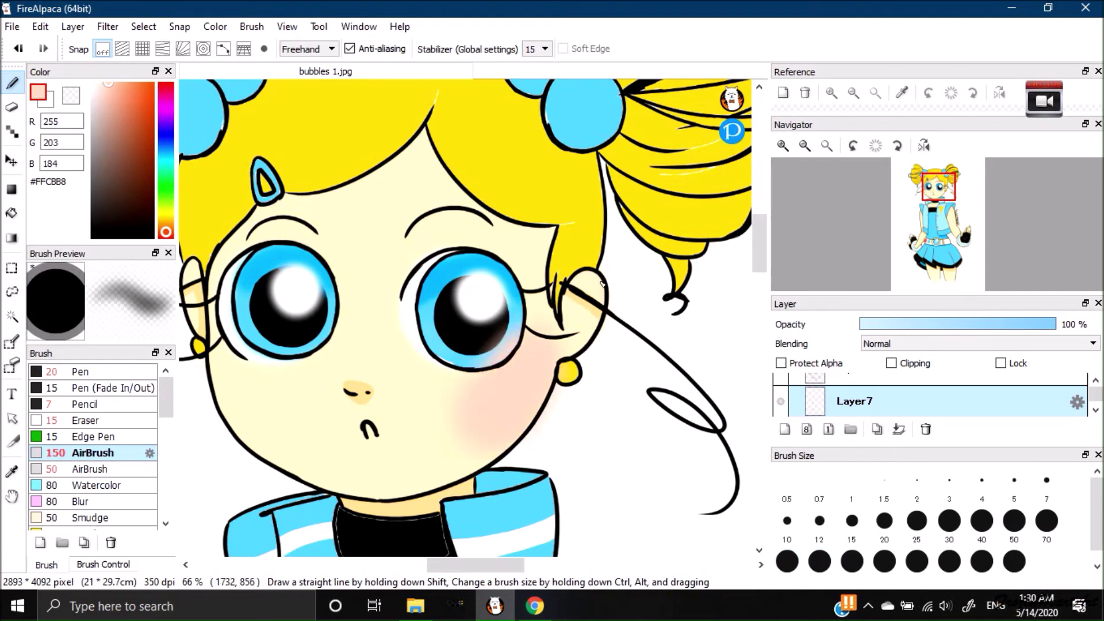
# Clean up the right-hand cheek's blush and airbrush a matching #FFCBB8 blush at size 150 on the left-hand cheek.
pyautogui.press('e')
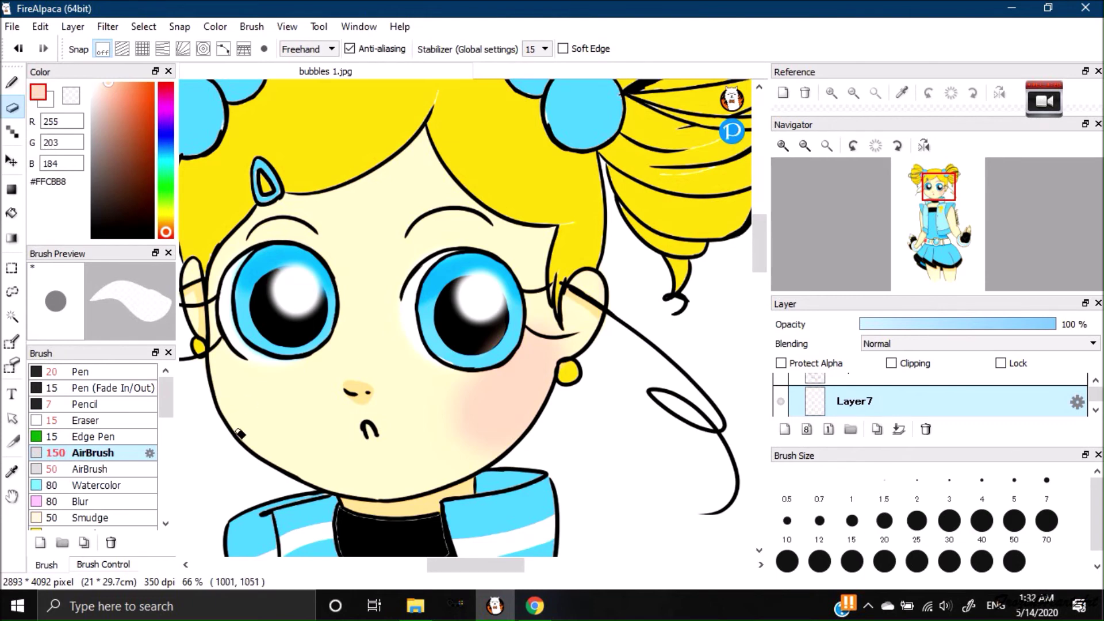
pyautogui.press('b')
pyautogui.moveTo(251, 388)
pyautogui.mouseDown()
pyautogui.moveTo(215, 368)
pyautogui.moveTo(190, 402)
pyautogui.mouseUp()
pyautogui.moveTo(534, 426)
pyautogui.mouseDown()
pyautogui.moveTo(554, 402)
pyautogui.moveTo(569, 418)
pyautogui.mouseUp()
# Erase the blush that spills outside the face outline and over the white of the left-hand eye.
pyautogui.press('e')
pyautogui.moveTo(577, 365)
pyautogui.mouseDown()
pyautogui.moveTo(519, 453)
pyautogui.moveTo(567, 439)
pyautogui.moveTo(506, 478)
pyautogui.moveTo(557, 418)
pyautogui.mouseUp()
pyautogui.hotkey('ctrl', 'z')
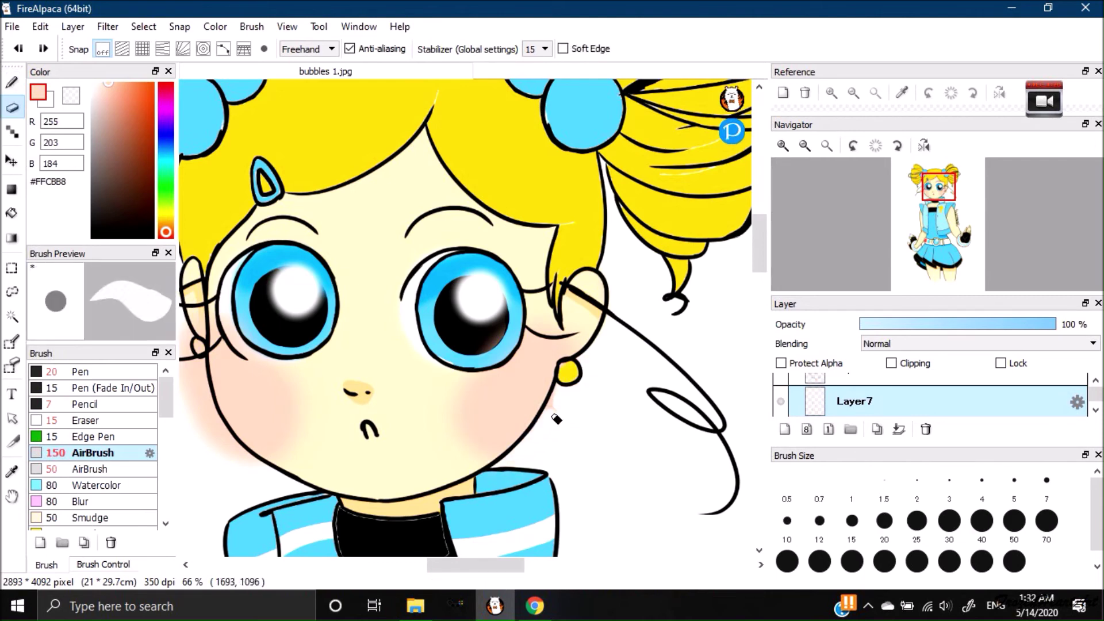
pyautogui.moveTo(472, 565); pyautogui.dragTo(440, 565)
pyautogui.moveTo(359, 334)
pyautogui.mouseDown()
pyautogui.moveTo(411, 476)
pyautogui.moveTo(457, 483)
pyautogui.moveTo(384, 380)
pyautogui.moveTo(370, 328)
pyautogui.moveTo(402, 414)
pyautogui.mouseUp()
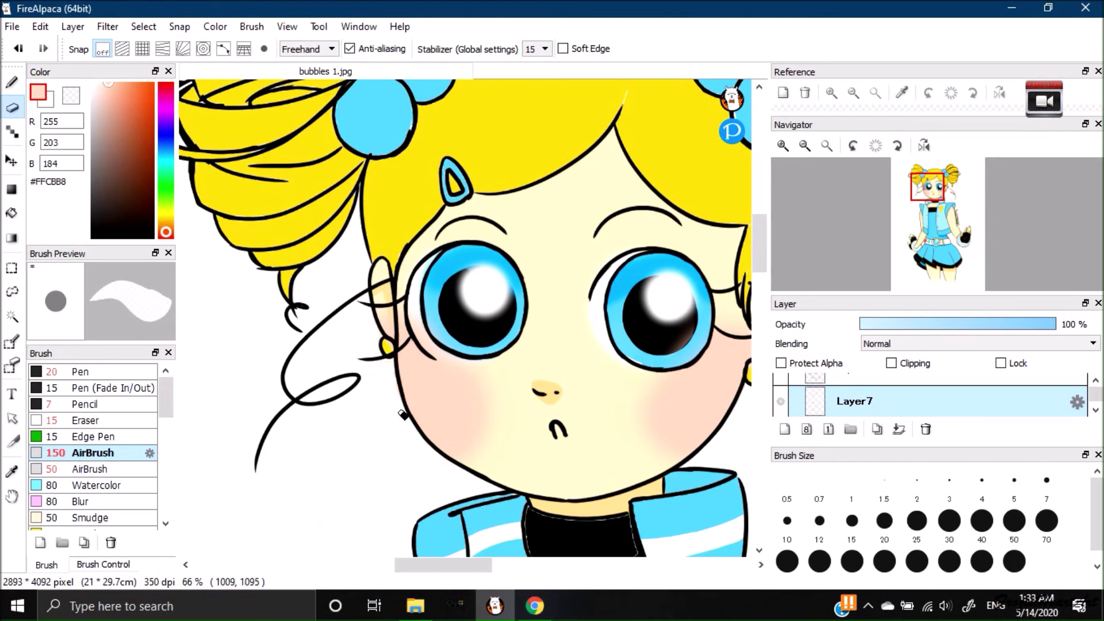
pyautogui.moveTo(438, 316)
pyautogui.mouseDown()
pyautogui.moveTo(427, 340)
pyautogui.moveTo(483, 360)
pyautogui.moveTo(455, 304)
pyautogui.mouseUp()
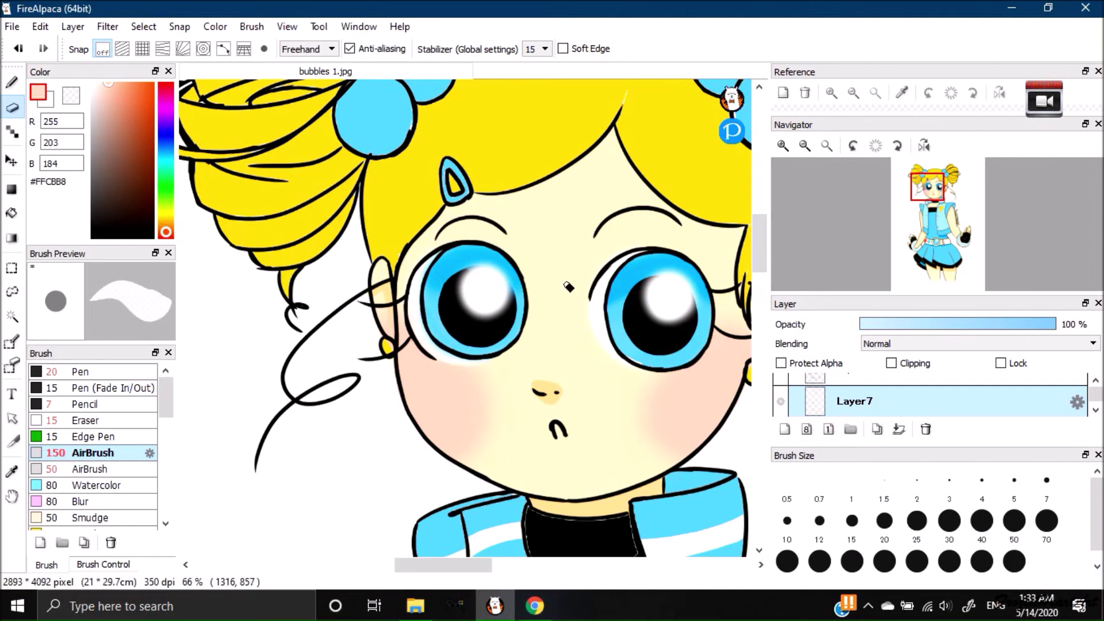
# Airbrush light yellow #FFEC78 highlights at size 50 across the hair above the forehead.
pyautogui.moveTo(761, 250); pyautogui.dragTo(762, 229)
pyautogui.rightClick(503, 308)
pyautogui.click(13, 84)
pyautogui.moveTo(154, 96)
pyautogui.mouseDown()
pyautogui.moveTo(153, 114)
pyautogui.moveTo(154, 95)
pyautogui.moveTo(133, 81)
pyautogui.moveTo(153, 84)
pyautogui.mouseUp()
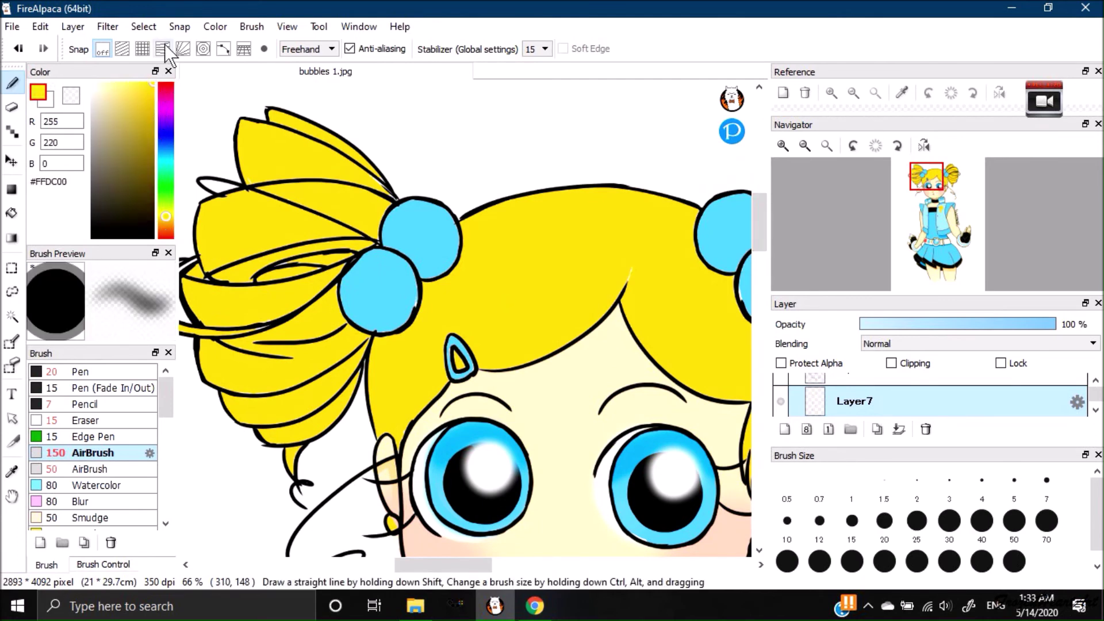
pyautogui.click(125, 84)
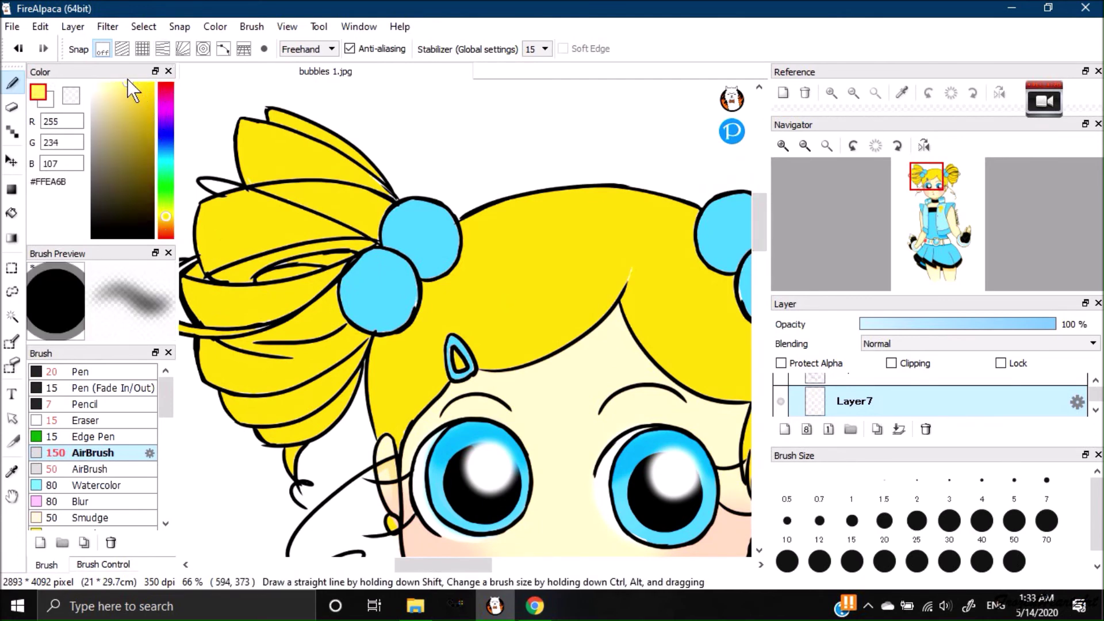
pyautogui.click(103, 468)
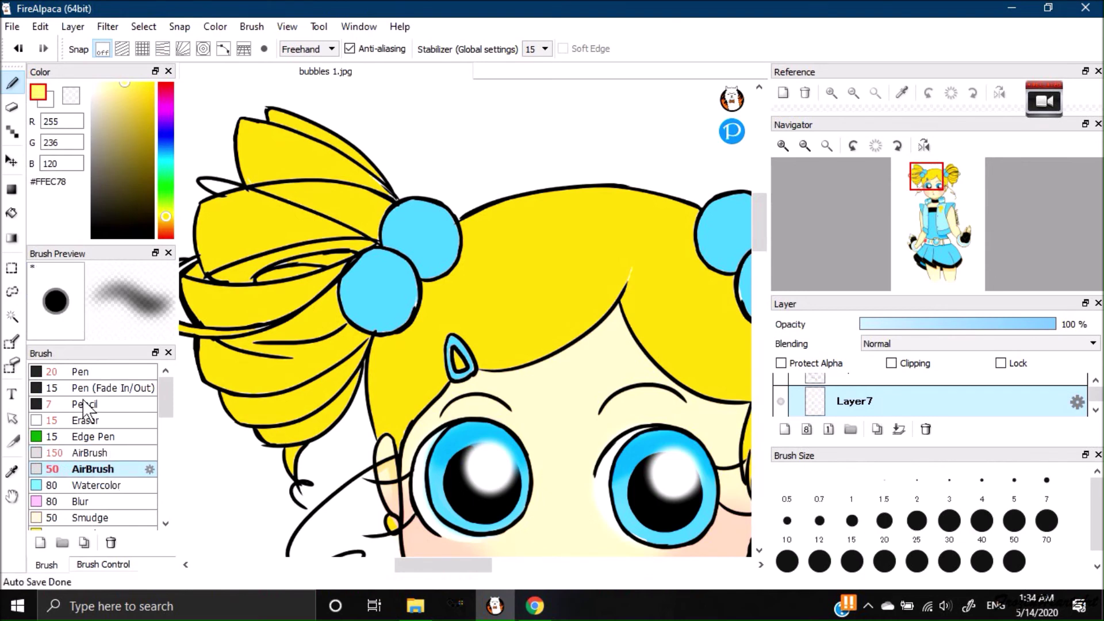
pyautogui.moveTo(444, 291)
pyautogui.mouseDown()
pyautogui.moveTo(492, 282)
pyautogui.moveTo(529, 311)
pyautogui.moveTo(558, 314)
pyautogui.moveTo(626, 260)
pyautogui.moveTo(521, 329)
pyautogui.moveTo(582, 315)
pyautogui.moveTo(585, 291)
pyautogui.moveTo(546, 287)
pyautogui.moveTo(501, 309)
pyautogui.moveTo(435, 315)
pyautogui.moveTo(463, 254)
pyautogui.mouseUp()
pyautogui.moveTo(640, 275)
pyautogui.mouseDown()
pyautogui.moveTo(484, 269)
pyautogui.moveTo(487, 305)
pyautogui.moveTo(524, 287)
pyautogui.moveTo(575, 299)
pyautogui.mouseUp()
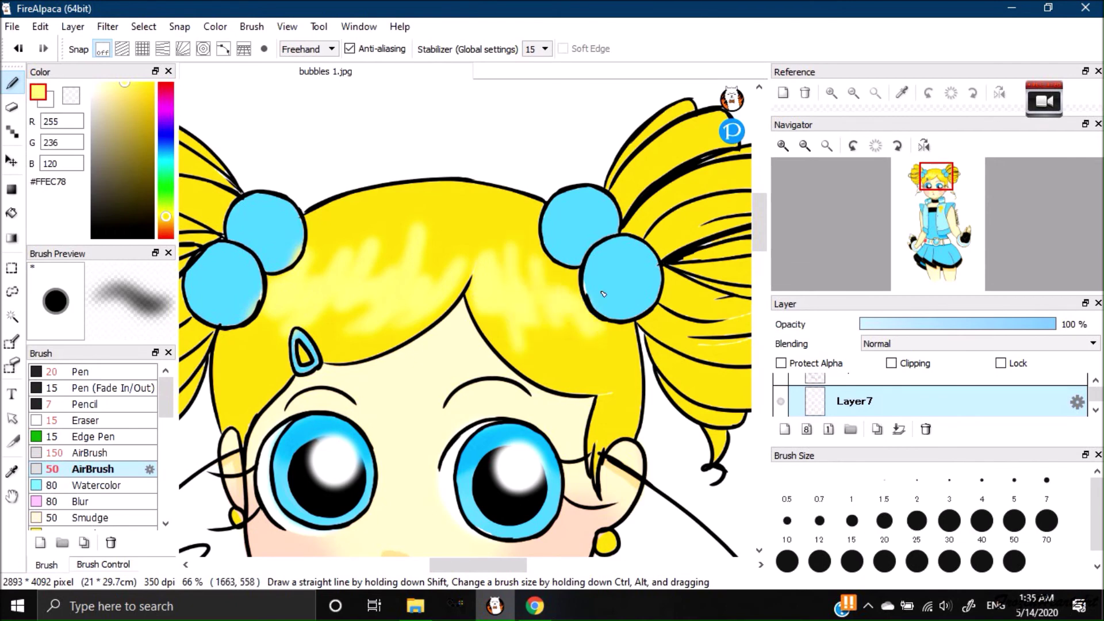
# Erase the yellow highlight spilling onto the blue hair bobbles and choose the size 20 Pen.
pyautogui.press('e')
pyautogui.moveTo(289, 229); pyautogui.dragTo(296, 256)
pyautogui.moveTo(253, 306); pyautogui.dragTo(252, 274)
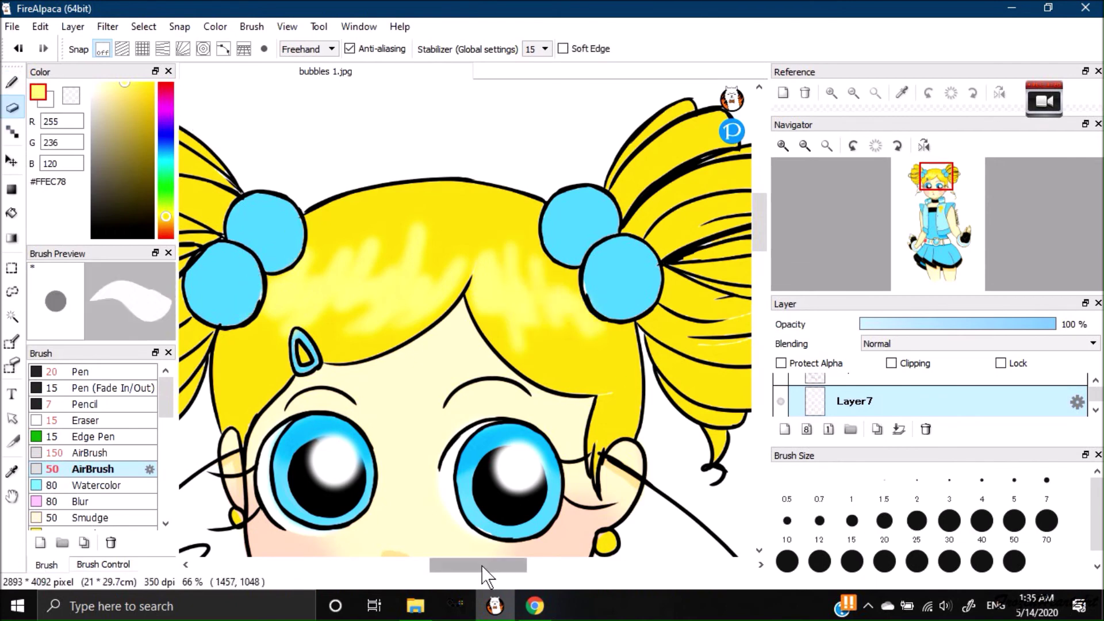
pyautogui.moveTo(486, 566); pyautogui.dragTo(483, 578)
pyautogui.click(80, 372)
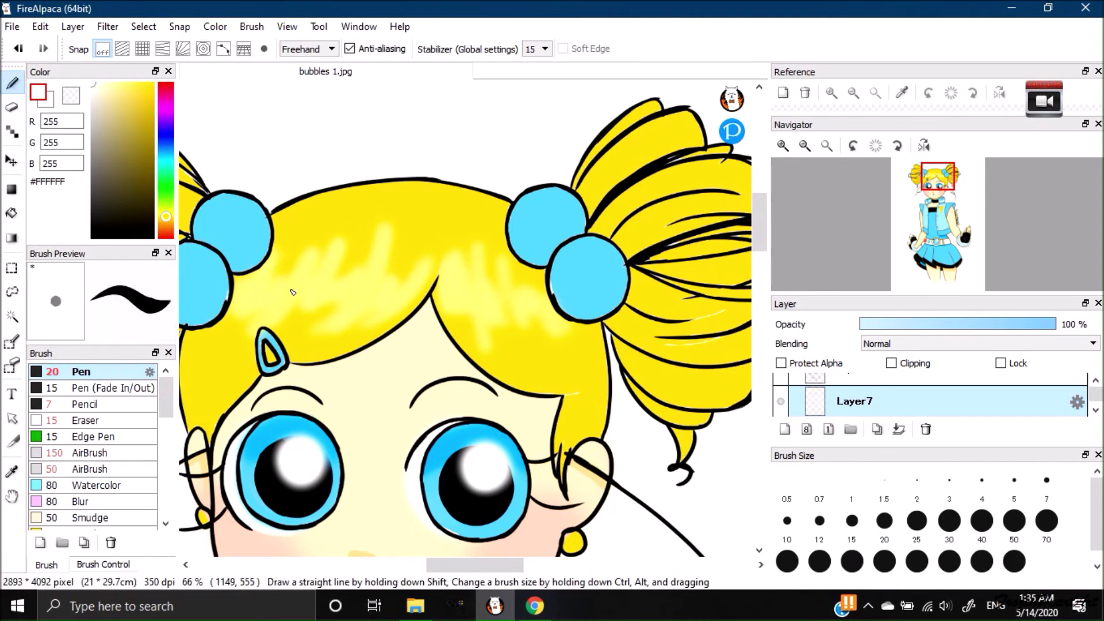
pyautogui.moveTo(236, 292)
pyautogui.mouseDown()
pyautogui.moveTo(339, 309)
pyautogui.moveTo(392, 305)
pyautogui.moveTo(443, 279)
pyautogui.mouseUp()
pyautogui.hotkey('ctrl', 'z')
pyautogui.hotkey('ctrl', 'z')
pyautogui.hotkey('ctrl', 'z')
# Bring the left-hand pigtail into view and set the drawing colour to the light yellow #FFEA71.
pyautogui.moveTo(470, 564); pyautogui.dragTo(429, 585)
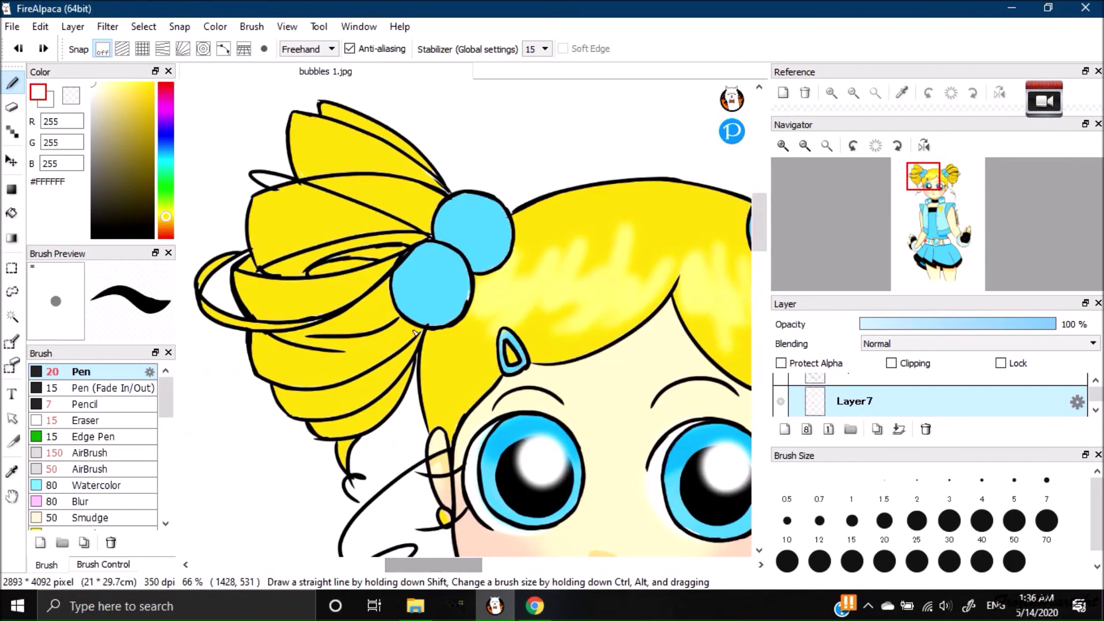
pyautogui.click(165, 237)
pyautogui.click(112, 83)
pyautogui.click(166, 219)
pyautogui.click(127, 84)
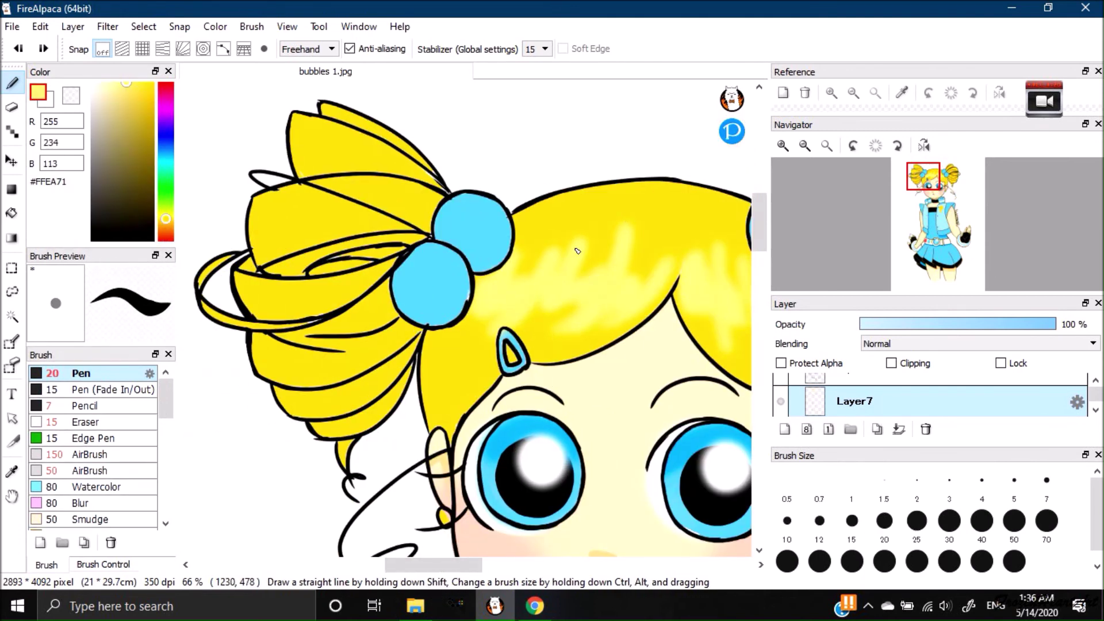
# Paint thin #FFEA71 highlight strokes along the strands of the left-hand pigtail with the Pen.
pyautogui.moveTo(313, 332); pyautogui.dragTo(391, 316)
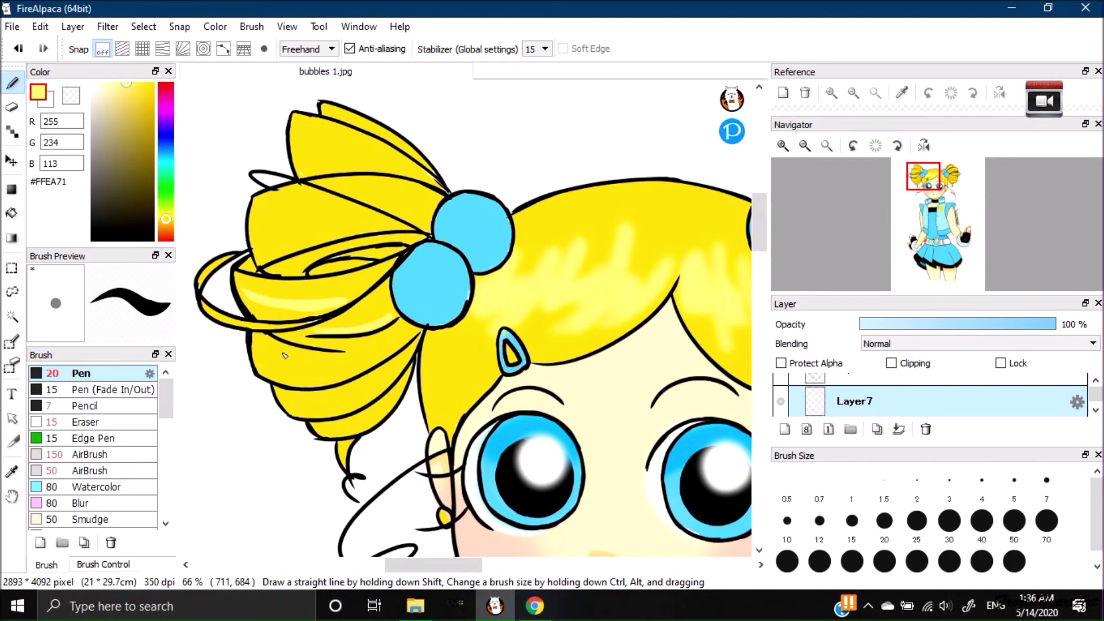
pyautogui.moveTo(285, 356); pyautogui.dragTo(391, 336)
pyautogui.moveTo(314, 403); pyautogui.dragTo(387, 373)
pyautogui.moveTo(341, 420); pyautogui.dragTo(375, 409)
pyautogui.moveTo(273, 237); pyautogui.dragTo(376, 211)
pyautogui.moveTo(278, 216); pyautogui.dragTo(321, 200)
pyautogui.moveTo(314, 154); pyautogui.dragTo(348, 167)
pyautogui.moveTo(327, 135); pyautogui.dragTo(368, 148)
# Paint thin #FFEA71 highlight strokes along the strands of the right-hand pigtail.
pyautogui.moveTo(426, 566); pyautogui.dragTo(491, 572)
pyautogui.moveTo(500, 231); pyautogui.dragTo(628, 178)
pyautogui.moveTo(532, 222); pyautogui.dragTo(651, 194)
pyautogui.moveTo(546, 272); pyautogui.dragTo(660, 251)
pyautogui.moveTo(534, 320); pyautogui.dragTo(644, 291)
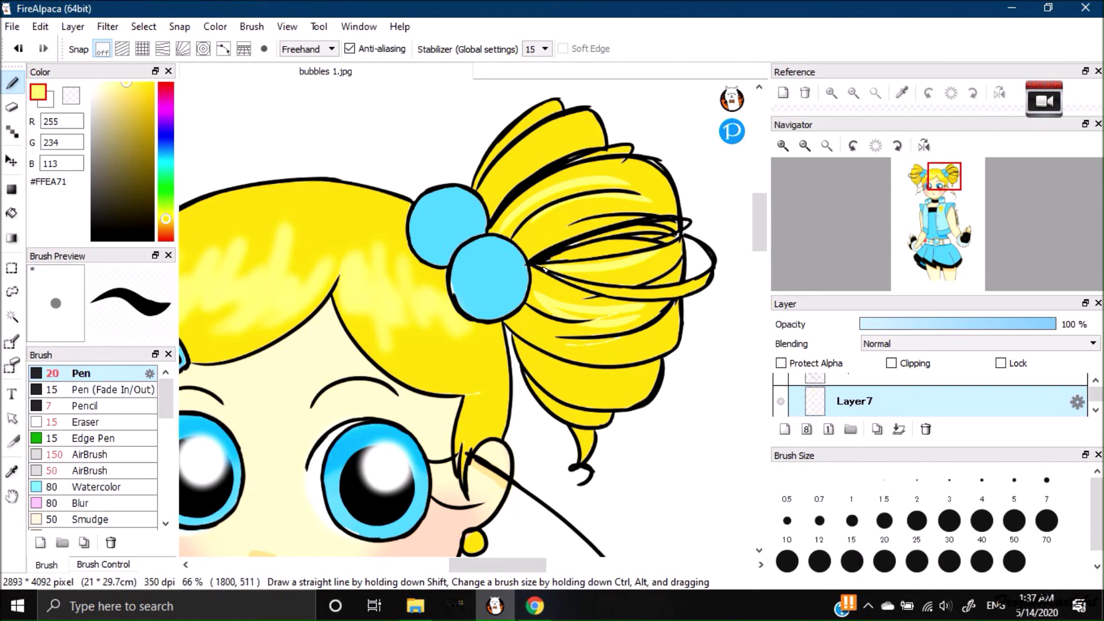
pyautogui.moveTo(546, 385); pyautogui.dragTo(635, 362)
pyautogui.moveTo(615, 354); pyautogui.dragTo(673, 321)
pyautogui.moveTo(572, 403); pyautogui.dragTo(622, 391)
pyautogui.moveTo(553, 418); pyautogui.dragTo(598, 403)
# Add fine #FFEA71 Pen strokes over the soft highlights on the hair above the forehead.
pyautogui.moveTo(497, 567); pyautogui.dragTo(466, 566)
pyautogui.moveTo(271, 344); pyautogui.dragTo(283, 317)
pyautogui.moveTo(323, 272); pyautogui.dragTo(344, 253)
pyautogui.moveTo(326, 335)
pyautogui.mouseDown()
pyautogui.moveTo(347, 306)
pyautogui.moveTo(360, 311)
pyautogui.mouseUp()
pyautogui.moveTo(415, 259); pyautogui.dragTo(418, 232)
pyautogui.moveTo(438, 279); pyautogui.dragTo(449, 252)
pyautogui.moveTo(499, 314); pyautogui.dragTo(520, 328)
pyautogui.moveTo(487, 266); pyautogui.dragTo(498, 225)
pyautogui.moveTo(537, 290); pyautogui.dragTo(540, 249)
pyautogui.moveTo(551, 305); pyautogui.dragTo(583, 355)
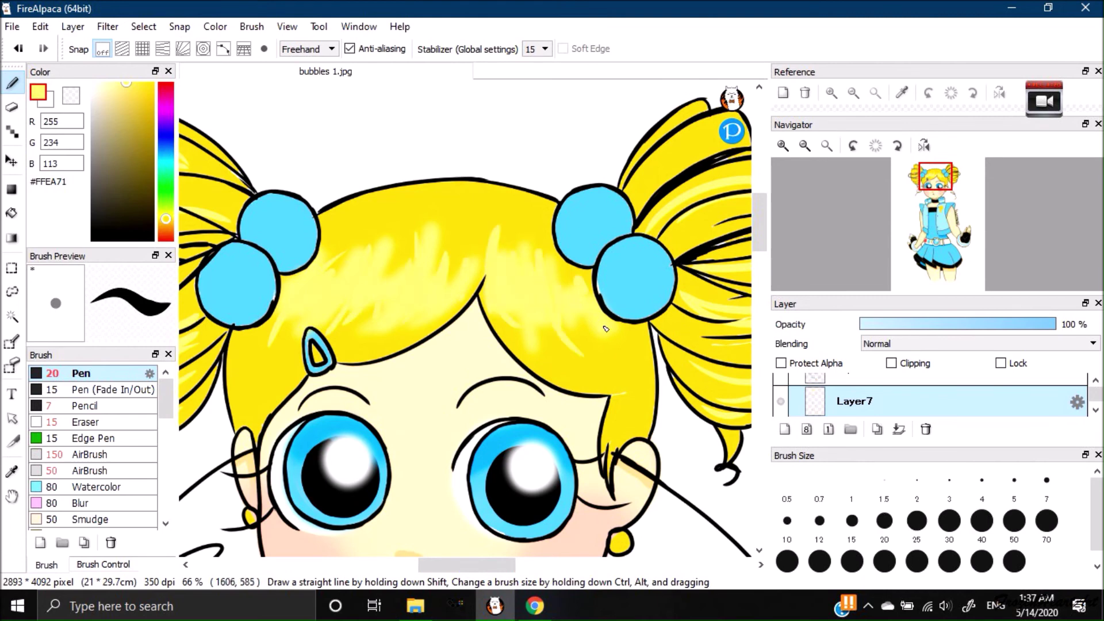
# Airbrush light blue #A8E8FF highlights at size 50 on the four hair bobbles.
pyautogui.rightClick(616, 315)
pyautogui.click(113, 84)
pyautogui.click(92, 470)
pyautogui.moveTo(233, 273)
pyautogui.mouseDown()
pyautogui.moveTo(244, 264)
pyautogui.moveTo(235, 268)
pyautogui.mouseUp()
pyautogui.moveTo(264, 215); pyautogui.dragTo(276, 207)
pyautogui.moveTo(591, 206); pyautogui.dragTo(602, 204)
pyautogui.moveTo(631, 253); pyautogui.dragTo(638, 252)
pyautogui.hotkey('ctrl', '-')
pyautogui.hotkey('ctrl', '-')
pyautogui.hotkey('ctrl', '-')
pyautogui.hotkey('ctrl', '-')
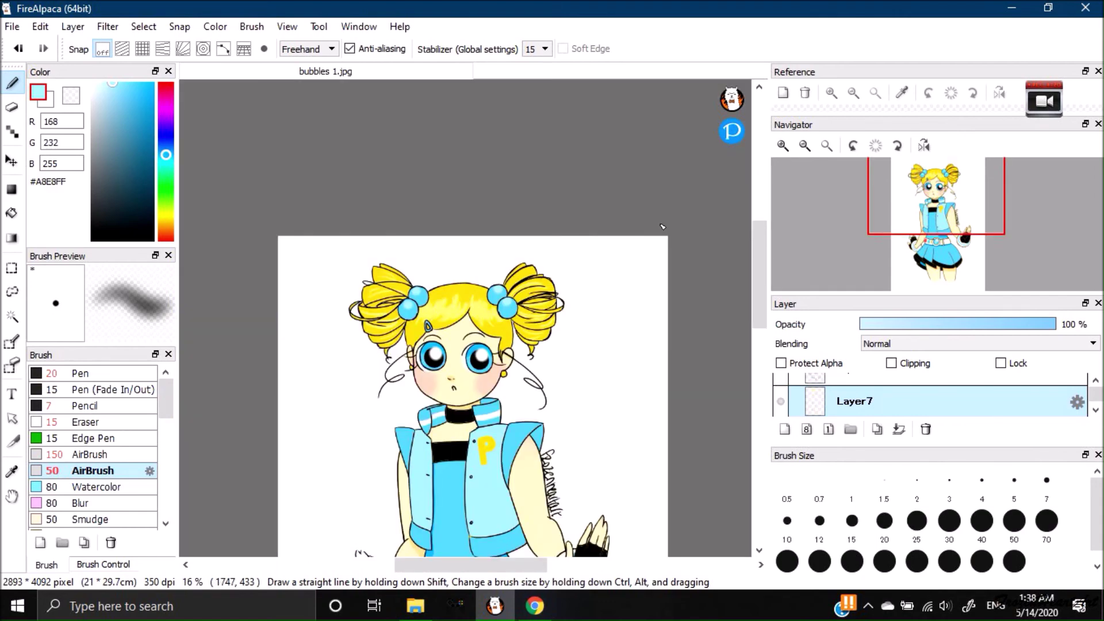
pyautogui.hotkey('ctrl', '+')
pyautogui.hotkey('ctrl', '+')
pyautogui.moveTo(758, 259); pyautogui.dragTo(759, 287)
pyautogui.rightClick(381, 280)
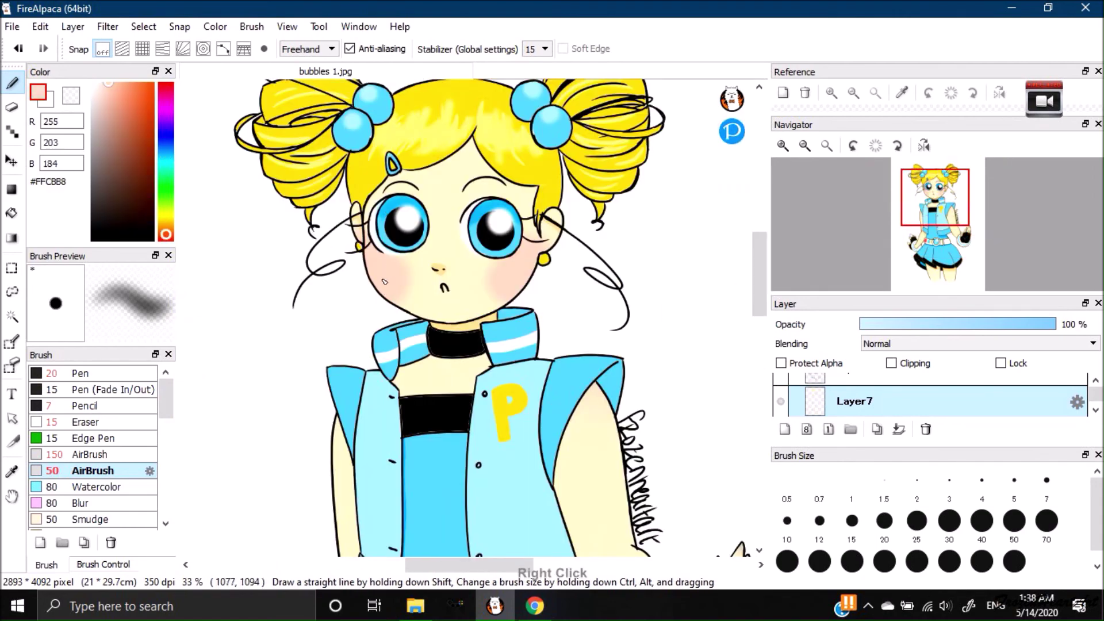
pyautogui.moveTo(342, 417); pyautogui.dragTo(345, 483)
pyautogui.hotkey('ctrl', 'z')
# Select Layer6 and sample the skin colour from the left-hand forearm.
pyautogui.moveTo(757, 282); pyautogui.dragTo(758, 326)
pyautogui.scroll(-1, 945, 395)
pyautogui.click(943, 401)
pyautogui.rightClick(344, 366)
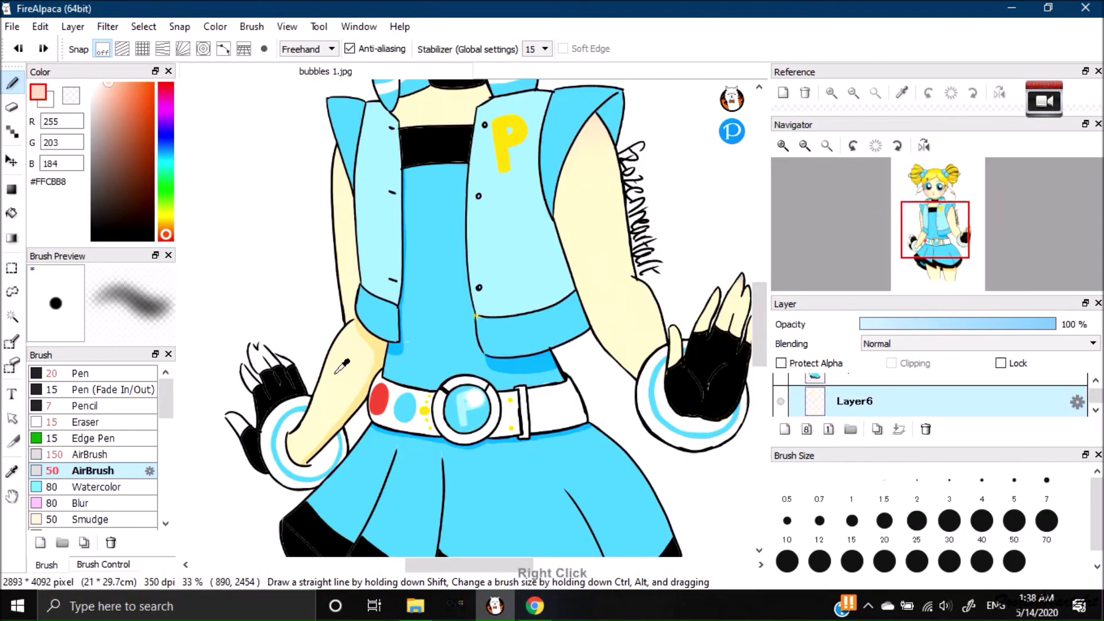
# Colour the thumb of the left-hand hand with the skin colour #FEE8C1 on Layer6, finishing with the Pen.
pyautogui.hotkey('ctrl', '+')
pyautogui.hotkey('ctrl', '+')
pyautogui.moveTo(465, 564); pyautogui.dragTo(394, 565)
pyautogui.hotkey('ctrl', '+')
pyautogui.moveTo(760, 343); pyautogui.dragTo(760, 390)
pyautogui.hotkey('ctrl', '+')
pyautogui.moveTo(758, 380); pyautogui.dragTo(753, 364)
pyautogui.moveTo(358, 368); pyautogui.dragTo(414, 421)
pyautogui.click(87, 373)
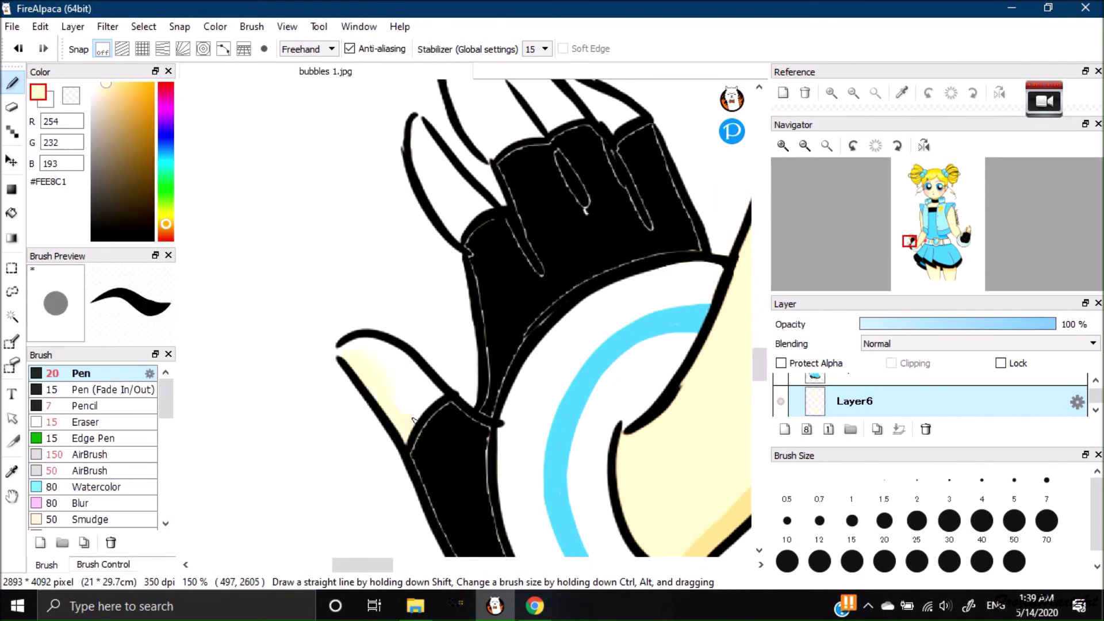
# Fill the bare fingertips of the left-hand hand with #FEE8C1 and erase any spill outside the outlines.
pyautogui.moveTo(758, 372); pyautogui.dragTo(755, 353)
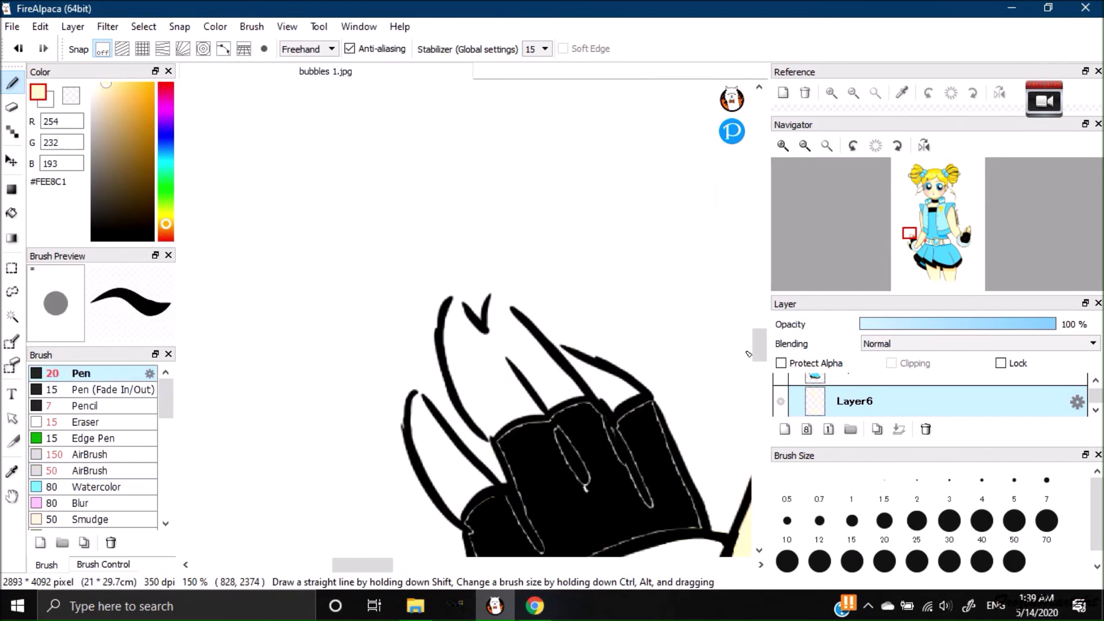
pyautogui.moveTo(466, 515); pyautogui.dragTo(422, 402)
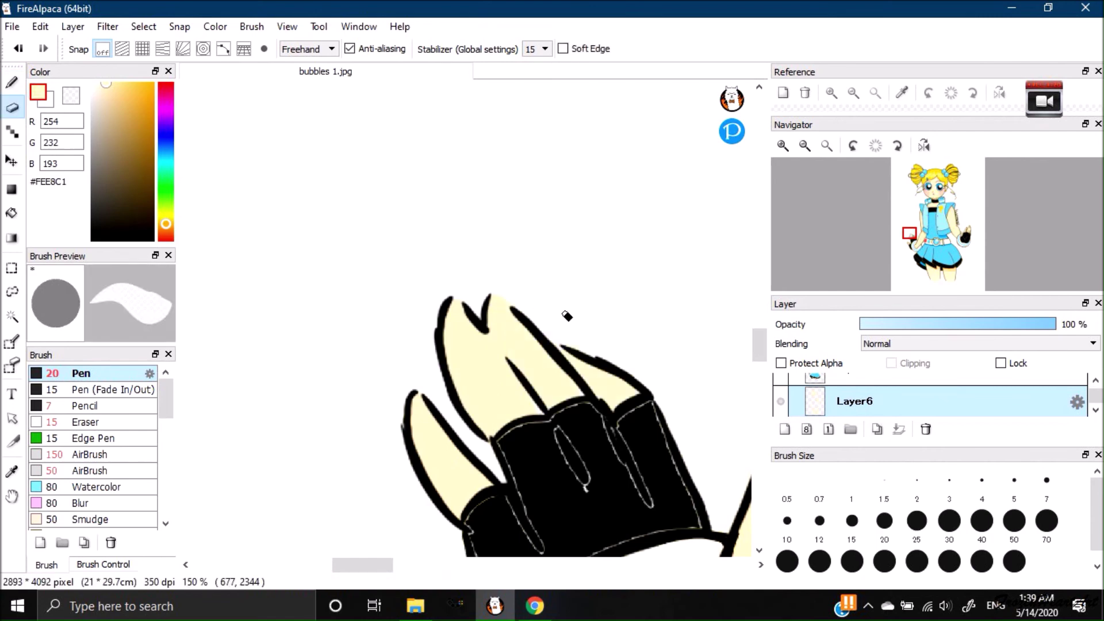
pyautogui.moveTo(361, 565); pyautogui.dragTo(426, 566)
pyautogui.moveTo(760, 348)
pyautogui.mouseDown()
pyautogui.moveTo(760, 233)
pyautogui.moveTo(759, 339)
pyautogui.mouseUp()
# Return to Layer7 and set the drawing colour to the pink #FFCBB8.
pyautogui.keyDown('alt'); pyautogui.click(448, 385); pyautogui.keyUp('alt')
pyautogui.click(12, 82)
pyautogui.hotkey('ctrl', '-')
pyautogui.hotkey('ctrl', '-')
pyautogui.hotkey('ctrl', '-')
pyautogui.hotkey('ctrl', 'shift', 'n')
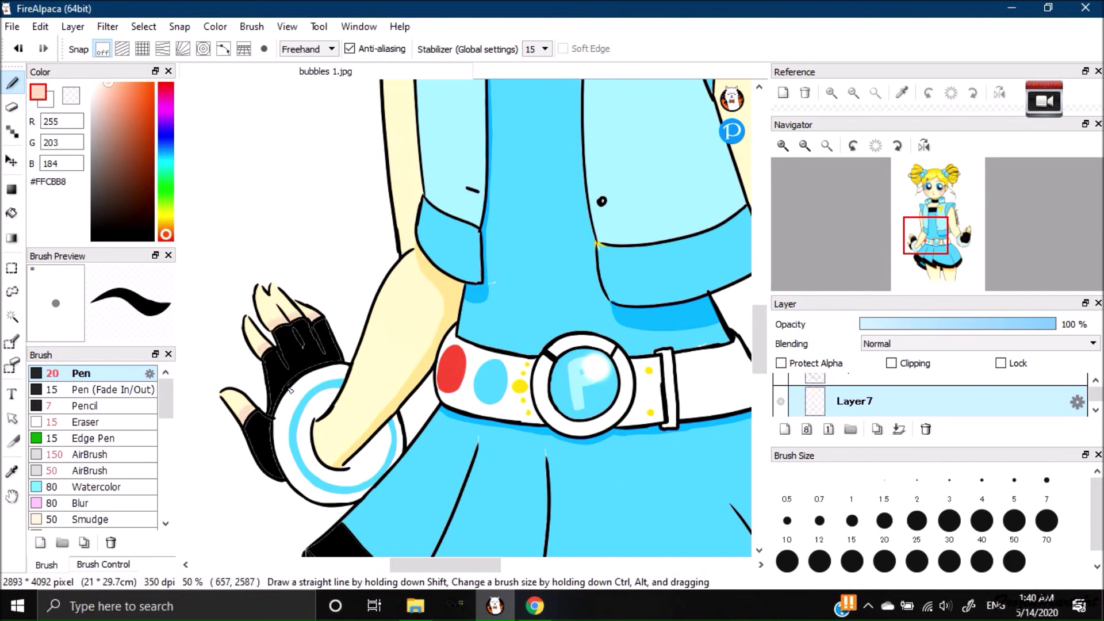
pyautogui.moveTo(445, 564)
pyautogui.mouseDown()
pyautogui.moveTo(492, 572)
pyautogui.moveTo(467, 564)
pyautogui.mouseUp()
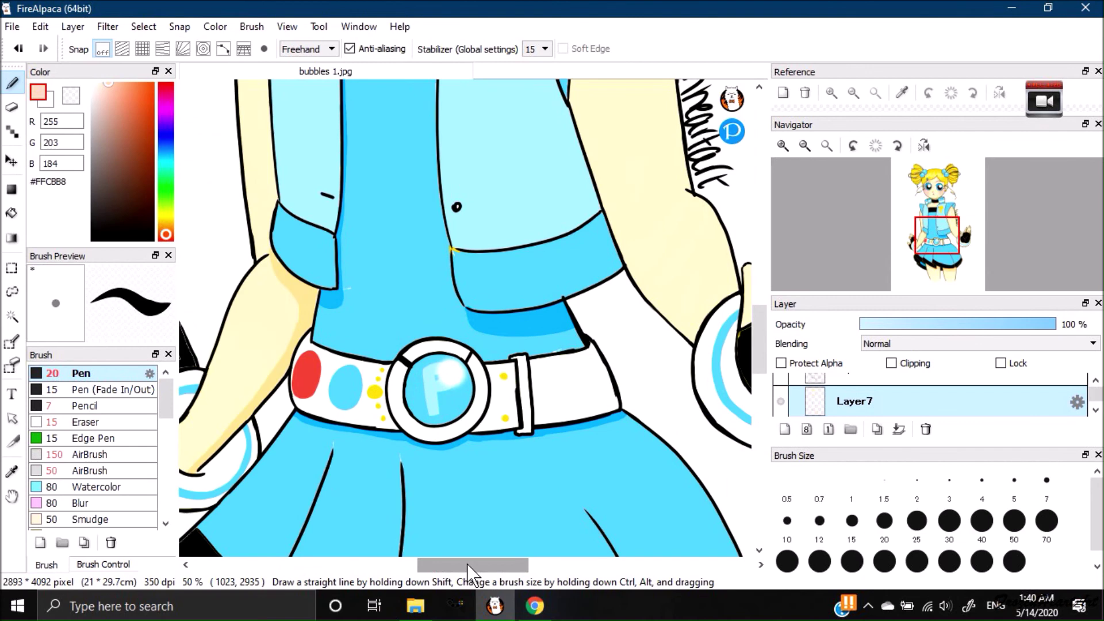
# Airbrush soft #FFCBB8 blush on both knees and on both upper arms below the sleeves.
pyautogui.hotkey('ctrl', '-')
pyautogui.hotkey('ctrl', '-')
pyautogui.hotkey('ctrl', '-')
pyautogui.click(92, 471)
pyautogui.moveTo(443, 490); pyautogui.dragTo(450, 496)
pyautogui.click(93, 455)
pyautogui.moveTo(512, 496); pyautogui.dragTo(515, 499)
pyautogui.moveTo(394, 221); pyautogui.dragTo(395, 235)
pyautogui.moveTo(517, 206); pyautogui.dragTo(510, 226)
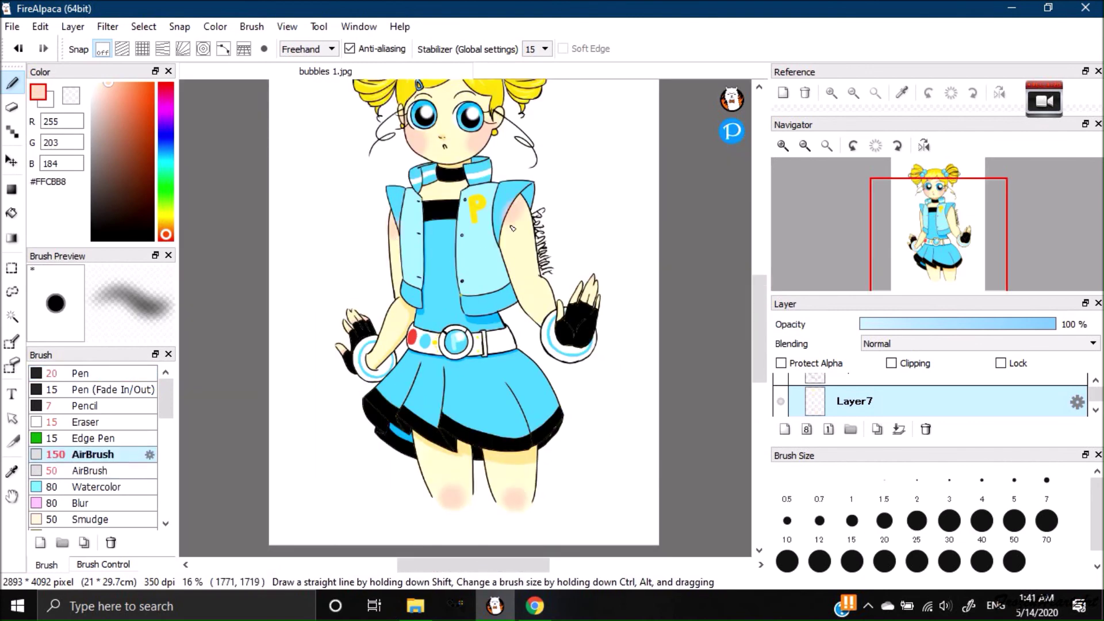
# Erase the pink blush that spills past the outlines of the upper arms.
pyautogui.click(12, 107)
pyautogui.hotkey('ctrl', '+')
pyautogui.hotkey('ctrl', '+')
pyautogui.hotkey('ctrl', '+')
pyautogui.moveTo(759, 330); pyautogui.dragTo(759, 278)
pyautogui.moveTo(615, 309)
pyautogui.mouseDown()
pyautogui.moveTo(566, 413)
pyautogui.moveTo(661, 336)
pyautogui.mouseUp()
pyautogui.moveTo(231, 377); pyautogui.dragTo(230, 413)
pyautogui.moveTo(257, 368); pyautogui.dragTo(266, 408)
pyautogui.hotkey('ctrl', '-')
pyautogui.hotkey('ctrl', '-')
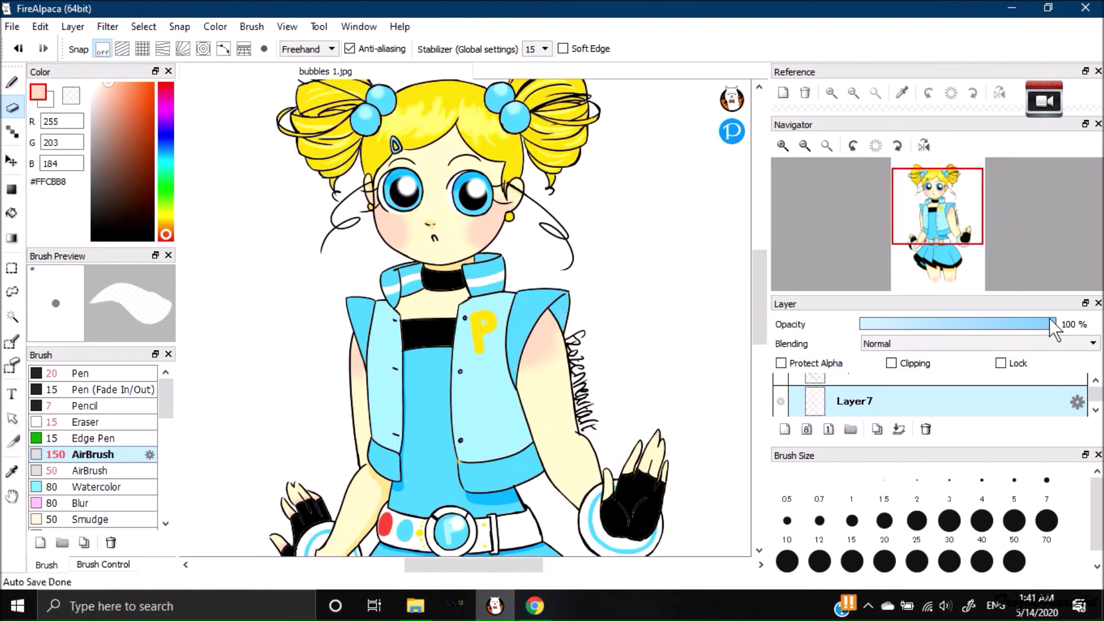
# Shade the outer end of the jacket's right-hand lower band with #00B8FF using the size 20 Pen.
pyautogui.scroll(-5, 754, 339)
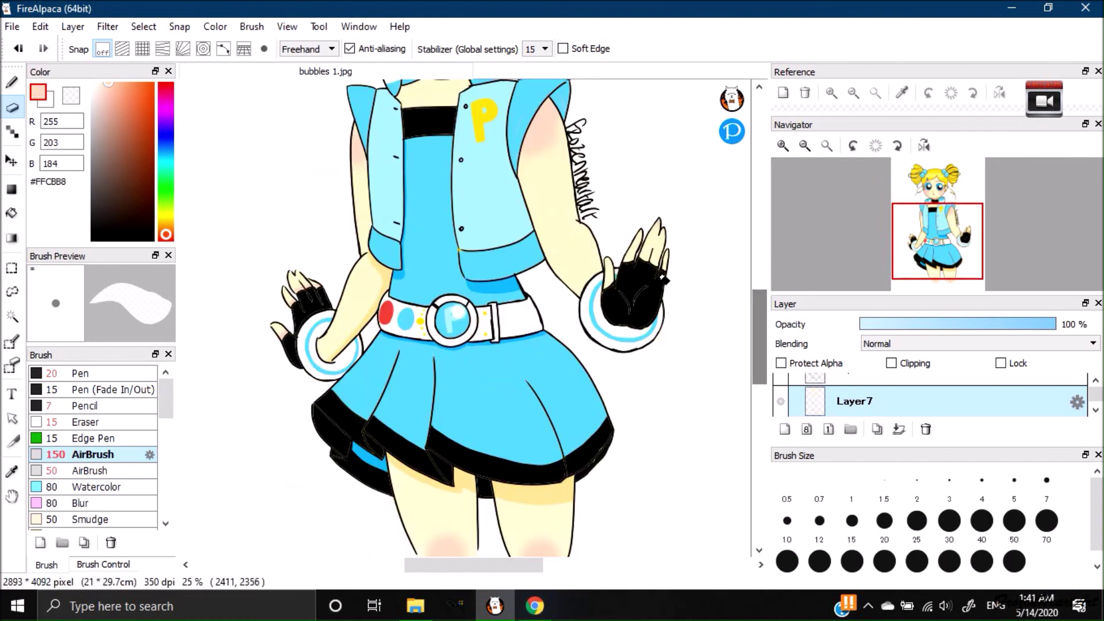
pyautogui.rightClick(504, 287)
pyautogui.click(12, 84)
pyautogui.hotkey('ctrl', '+')
pyautogui.hotkey('ctrl', '+')
pyautogui.hotkey('ctrl', '+')
pyautogui.moveTo(758, 346); pyautogui.dragTo(758, 336)
pyautogui.moveTo(639, 313); pyautogui.dragTo(667, 363)
pyautogui.hotkey('ctrl', 'z')
pyautogui.click(106, 378)
pyautogui.moveTo(624, 317)
pyautogui.mouseDown()
pyautogui.moveTo(652, 383)
pyautogui.moveTo(675, 373)
pyautogui.mouseUp()
pyautogui.moveTo(636, 314)
pyautogui.mouseDown()
pyautogui.moveTo(650, 297)
pyautogui.moveTo(660, 369)
pyautogui.mouseUp()
pyautogui.moveTo(646, 307); pyautogui.dragTo(665, 362)
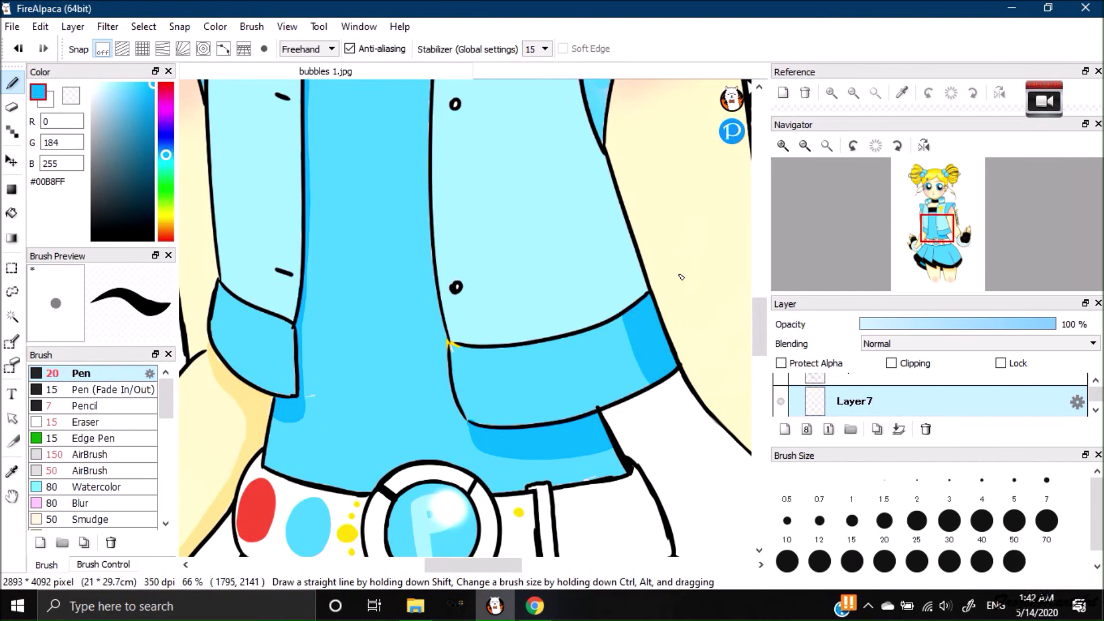
# Shade the outer edge of the light blue jacket panel beside the right-hand arm with #58D3FF.
pyautogui.rightClick(598, 259)
pyautogui.click(132, 82)
pyautogui.moveTo(762, 334); pyautogui.dragTo(762, 321)
pyautogui.moveTo(624, 424); pyautogui.dragTo(601, 341)
pyautogui.moveTo(614, 390)
pyautogui.mouseDown()
pyautogui.moveTo(576, 196)
pyautogui.moveTo(572, 109)
pyautogui.mouseUp()
pyautogui.scroll(4, 575, 353)
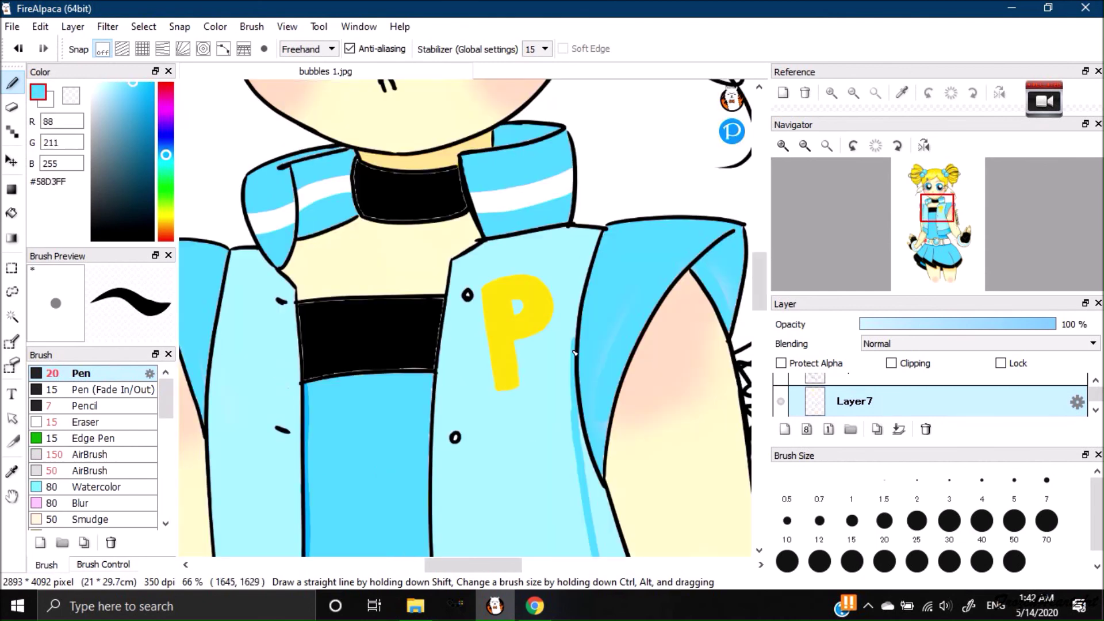
pyautogui.scroll(-3, 579, 311)
pyautogui.moveTo(579, 221); pyautogui.dragTo(639, 426)
pyautogui.rightClick(605, 425)
pyautogui.rightClick(614, 389)
# Sample the skin shadow colour from the left-hand forearm and shade the right-hand arm beside the jacket.
pyautogui.moveTo(763, 308)
pyautogui.mouseDown()
pyautogui.moveTo(760, 322)
pyautogui.moveTo(763, 296)
pyautogui.moveTo(759, 323)
pyautogui.mouseUp()
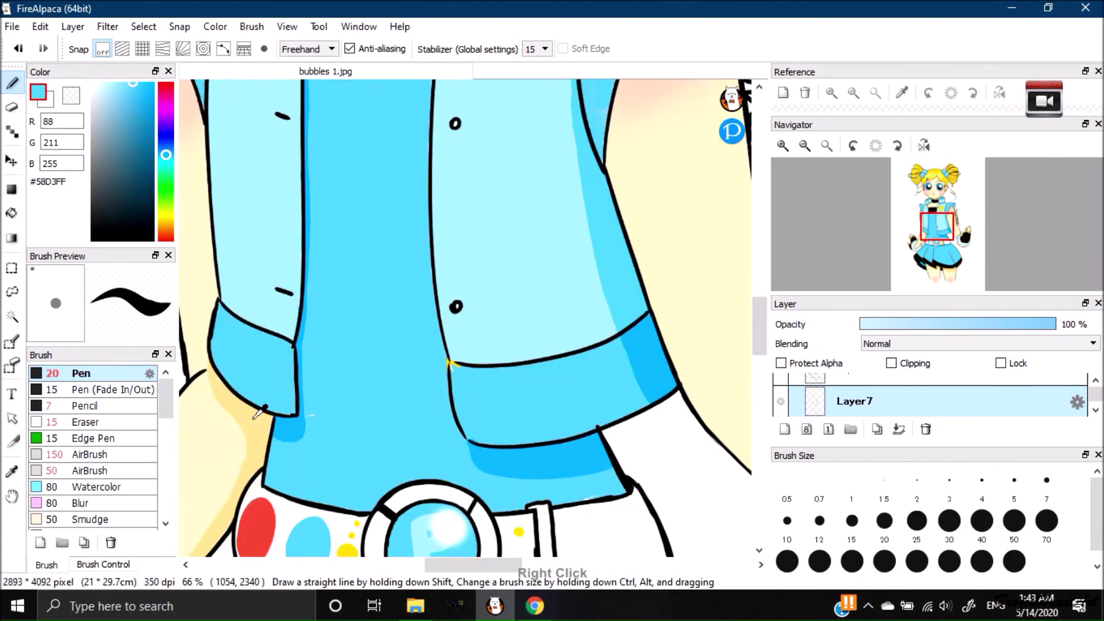
pyautogui.rightClick(253, 419)
pyautogui.moveTo(716, 392); pyautogui.dragTo(519, 385)
pyautogui.moveTo(413, 140)
pyautogui.mouseDown()
pyautogui.moveTo(473, 338)
pyautogui.moveTo(525, 431)
pyautogui.moveTo(578, 481)
pyautogui.mouseUp()
# Shade the inside of the jacket collar on both sides of the neck with #00B8FF.
pyautogui.moveTo(758, 329); pyautogui.dragTo(758, 282)
pyautogui.rightClick(248, 424)
pyautogui.moveTo(495, 345)
pyautogui.mouseDown()
pyautogui.moveTo(516, 364)
pyautogui.moveTo(535, 343)
pyautogui.moveTo(515, 335)
pyautogui.moveTo(527, 395)
pyautogui.mouseUp()
pyautogui.moveTo(493, 568); pyautogui.dragTo(450, 568)
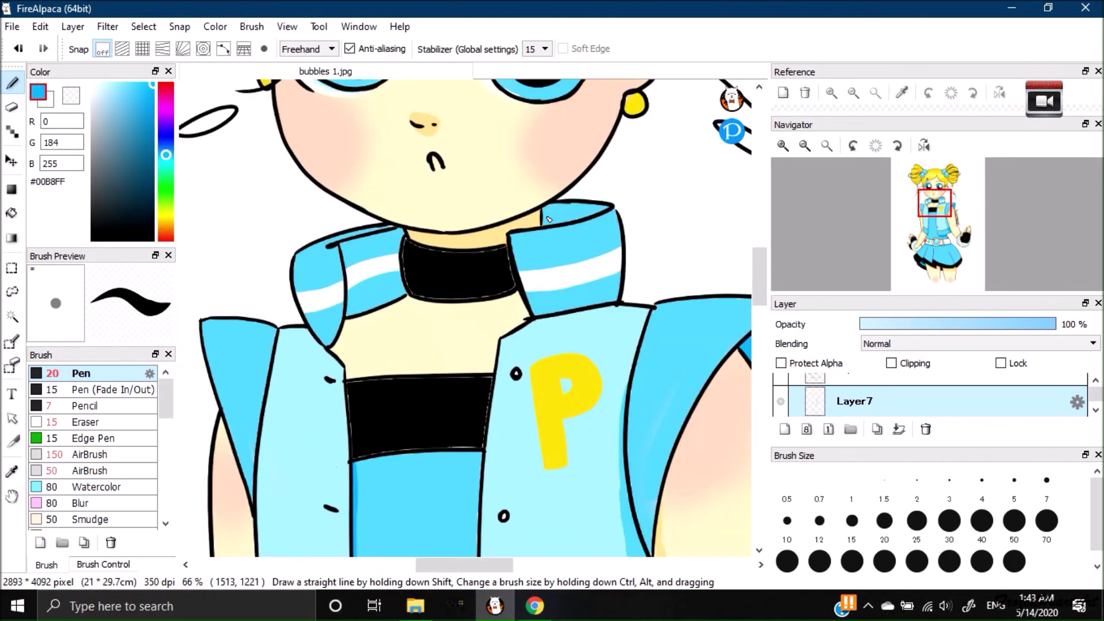
pyautogui.moveTo(580, 217); pyautogui.dragTo(569, 207)
pyautogui.moveTo(348, 268)
pyautogui.mouseDown()
pyautogui.moveTo(403, 238)
pyautogui.moveTo(370, 242)
pyautogui.moveTo(396, 240)
pyautogui.moveTo(352, 293)
pyautogui.moveTo(404, 291)
pyautogui.moveTo(350, 304)
pyautogui.moveTo(386, 293)
pyautogui.mouseUp()
# Airbrush #FFD692 shading on the chest below the black choker, using sizes 150 and 50.
pyautogui.rightClick(528, 222)
pyautogui.click(117, 454)
pyautogui.moveTo(419, 341); pyautogui.dragTo(518, 293)
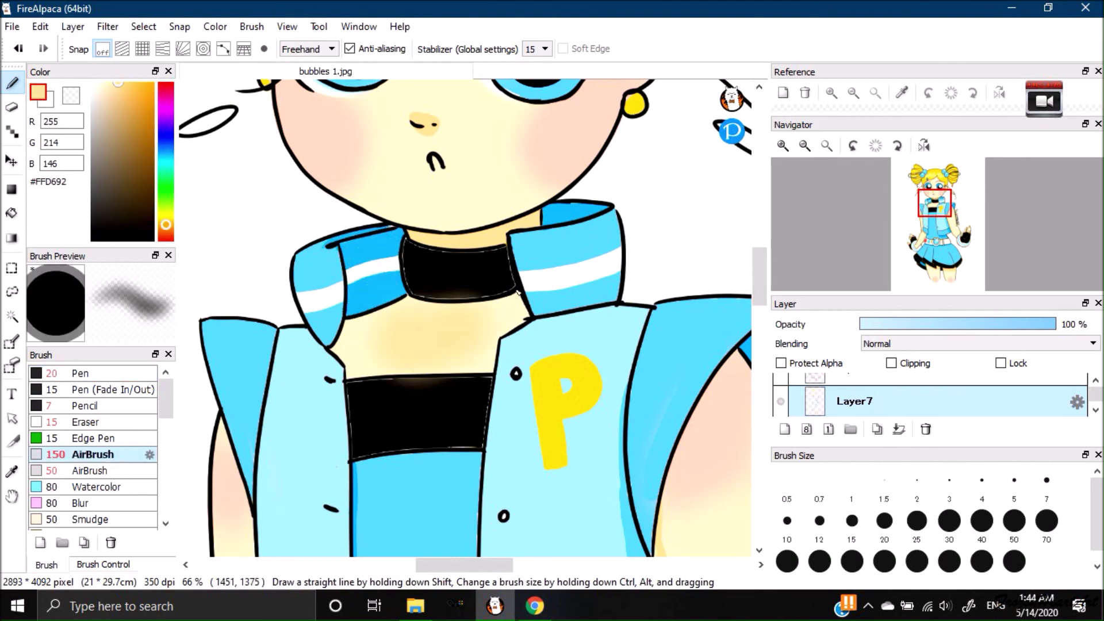
pyautogui.press('e')
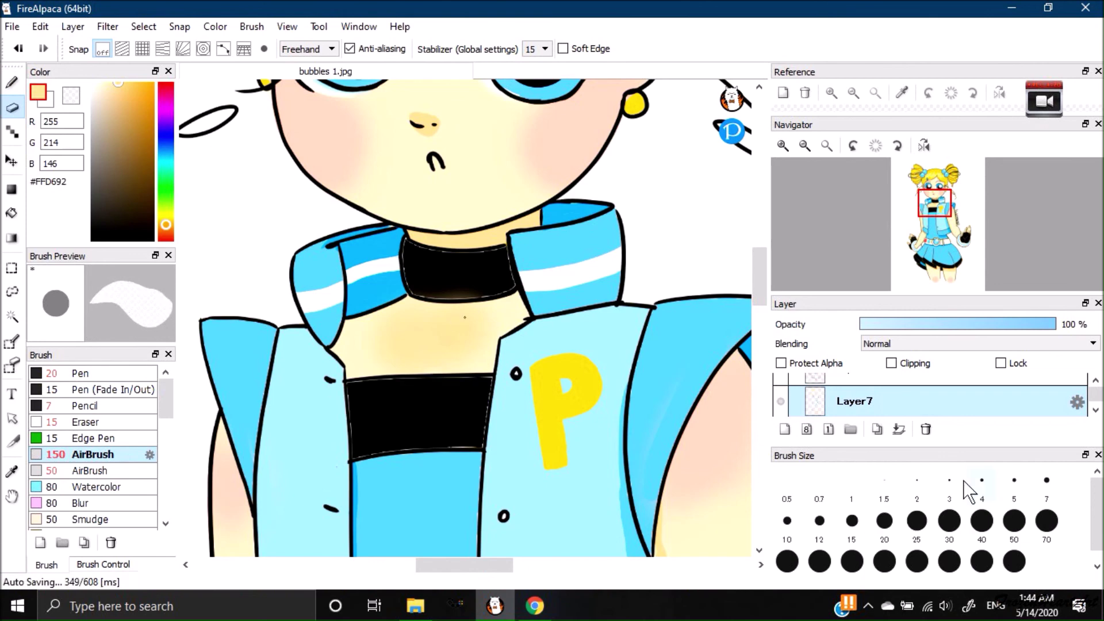
pyautogui.click(11, 82)
pyautogui.click(89, 470)
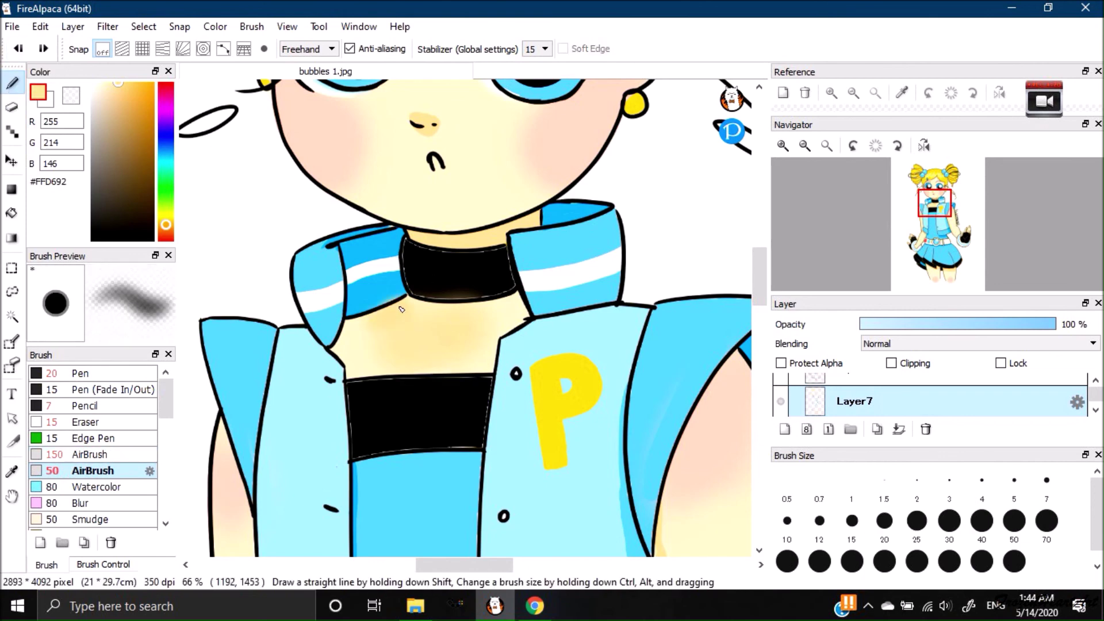
pyautogui.moveTo(507, 305)
pyautogui.mouseDown()
pyautogui.moveTo(476, 311)
pyautogui.moveTo(508, 316)
pyautogui.mouseUp()
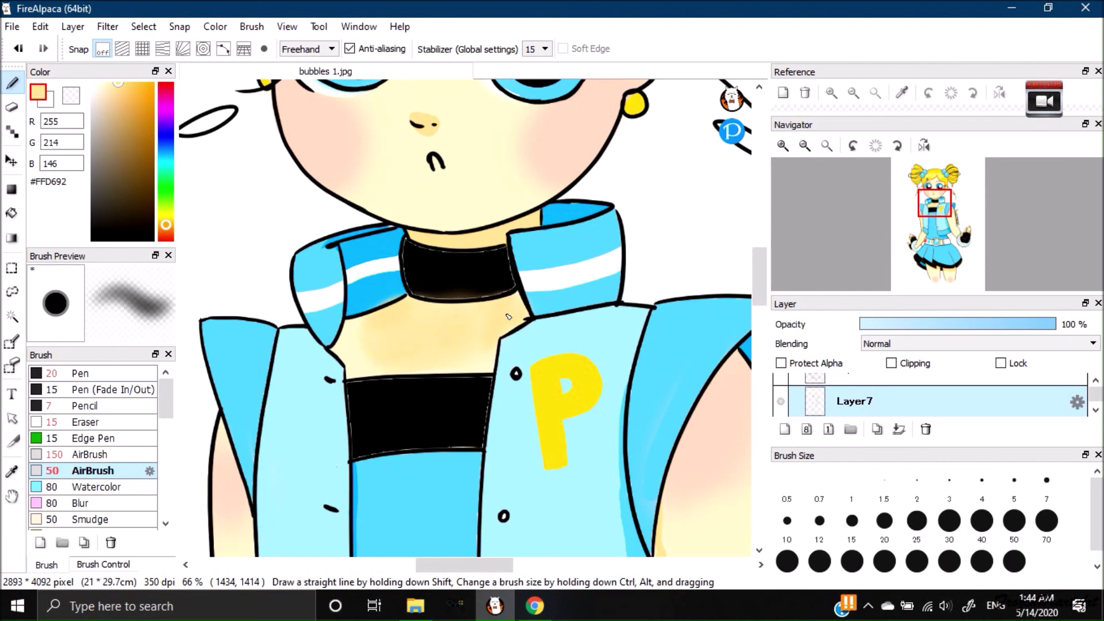
# Add a new layer above Layer6 and fill the drawing's background with light cyan #B8FDFF.
pyautogui.click(804, 146)
pyautogui.click(805, 146)
pyautogui.click(804, 146)
pyautogui.click(804, 146)
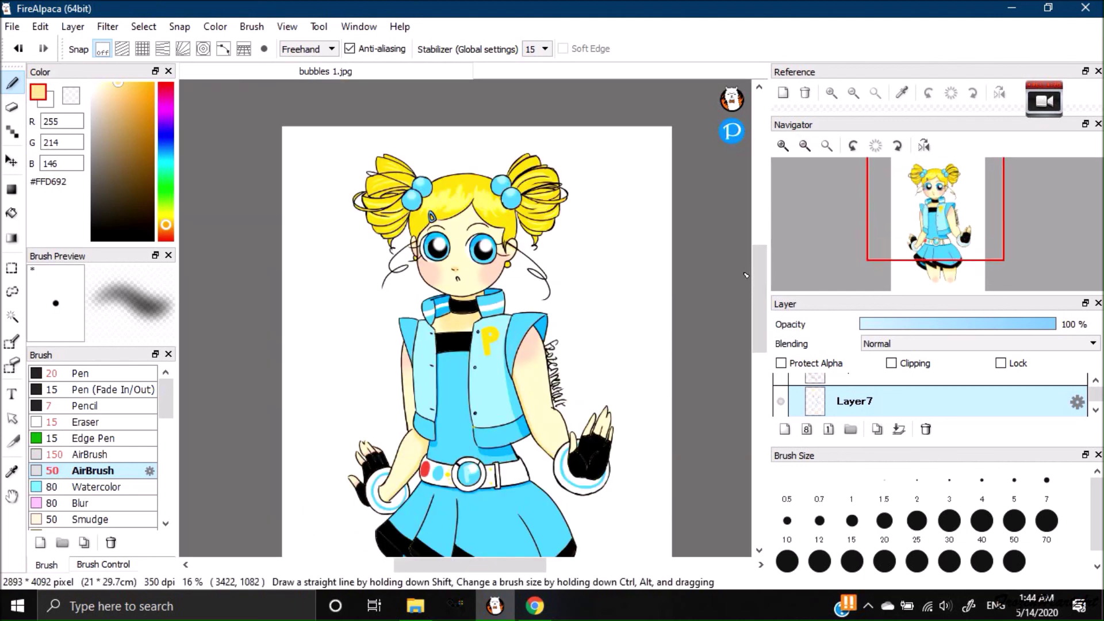
pyautogui.moveTo(758, 282); pyautogui.dragTo(759, 323)
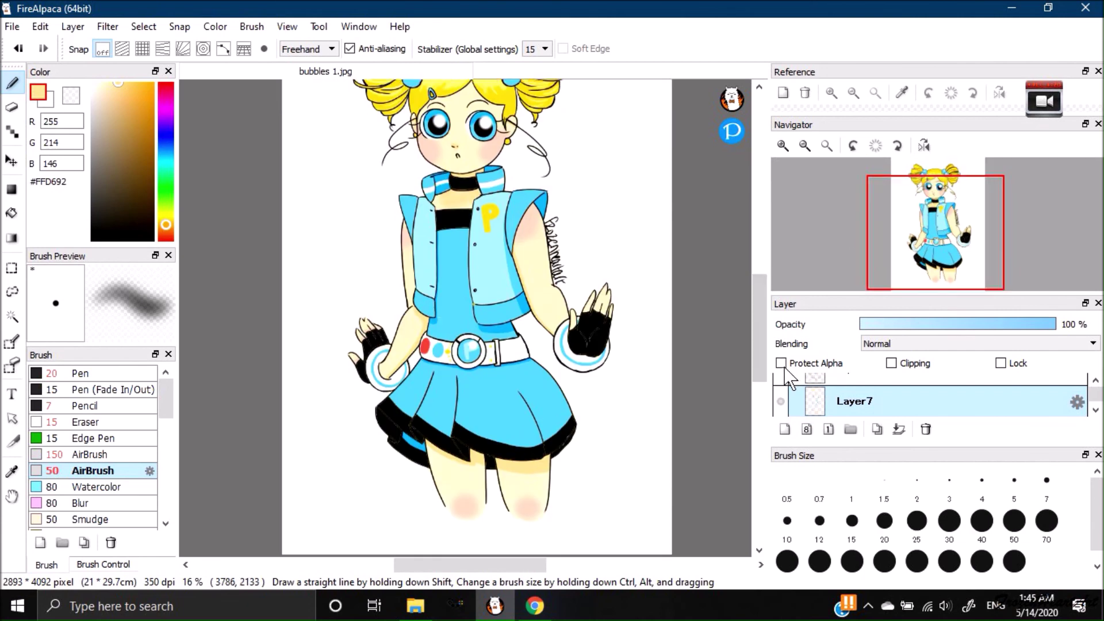
pyautogui.scroll(-1, 942, 406)
pyautogui.scroll(-1, 917, 406)
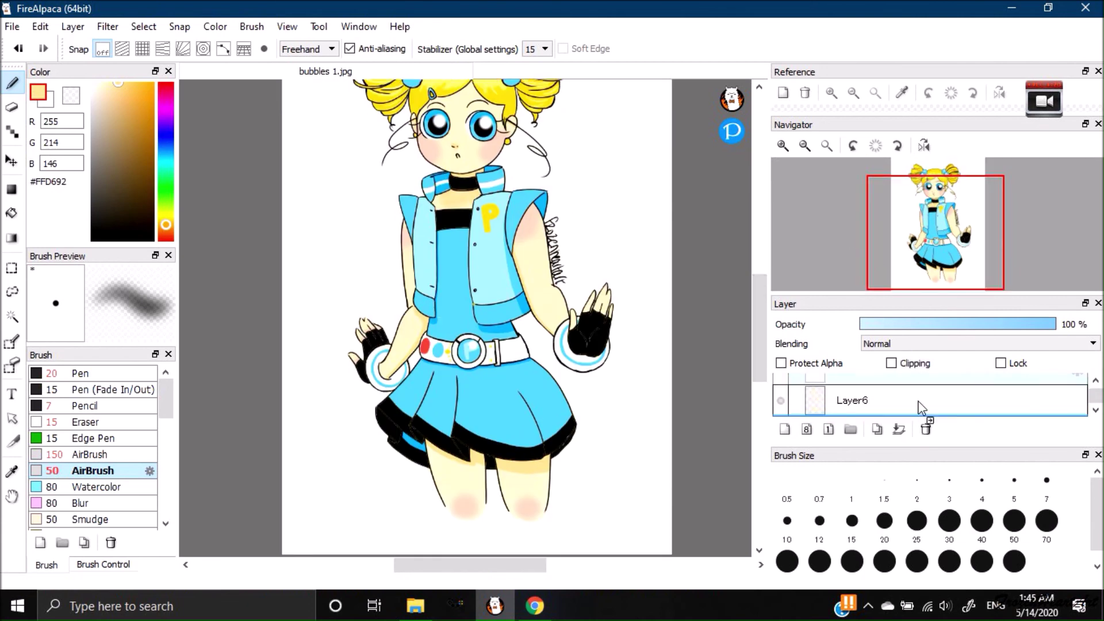
pyautogui.click(920, 404)
pyautogui.click(165, 162)
pyautogui.click(108, 84)
pyautogui.click(11, 214)
pyautogui.click(343, 510)
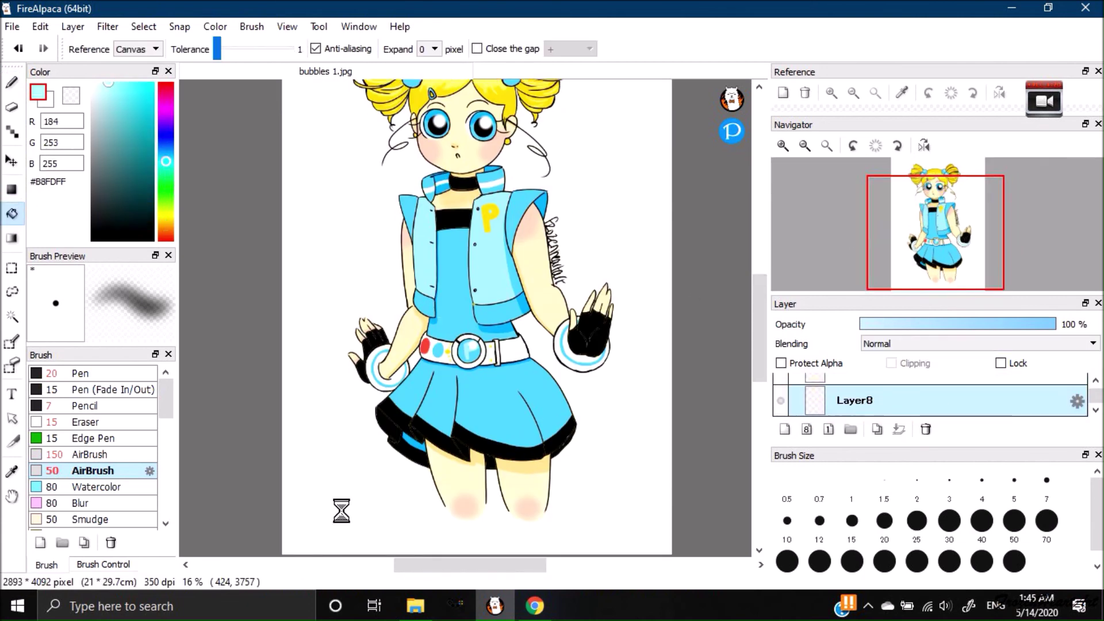
# Paint large white #FFFFFF bubble circles behind the legs and beside the head with the Pen, using size 1000 beside the head.
pyautogui.moveTo(759, 353); pyautogui.dragTo(757, 349)
pyautogui.click(127, 374)
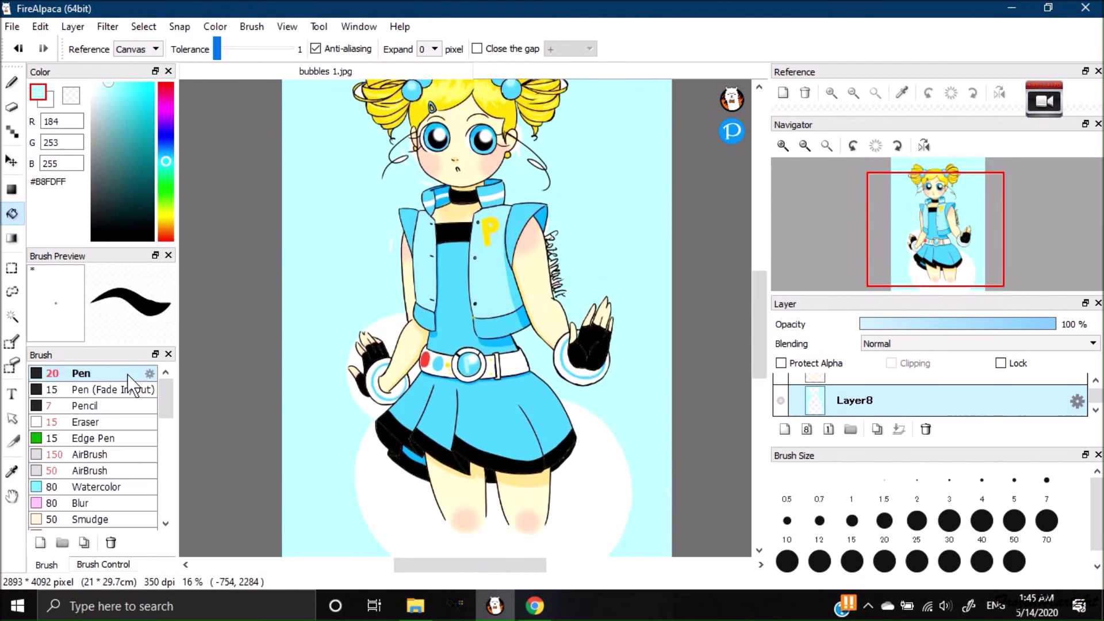
pyautogui.click(92, 84)
pyautogui.click(571, 163)
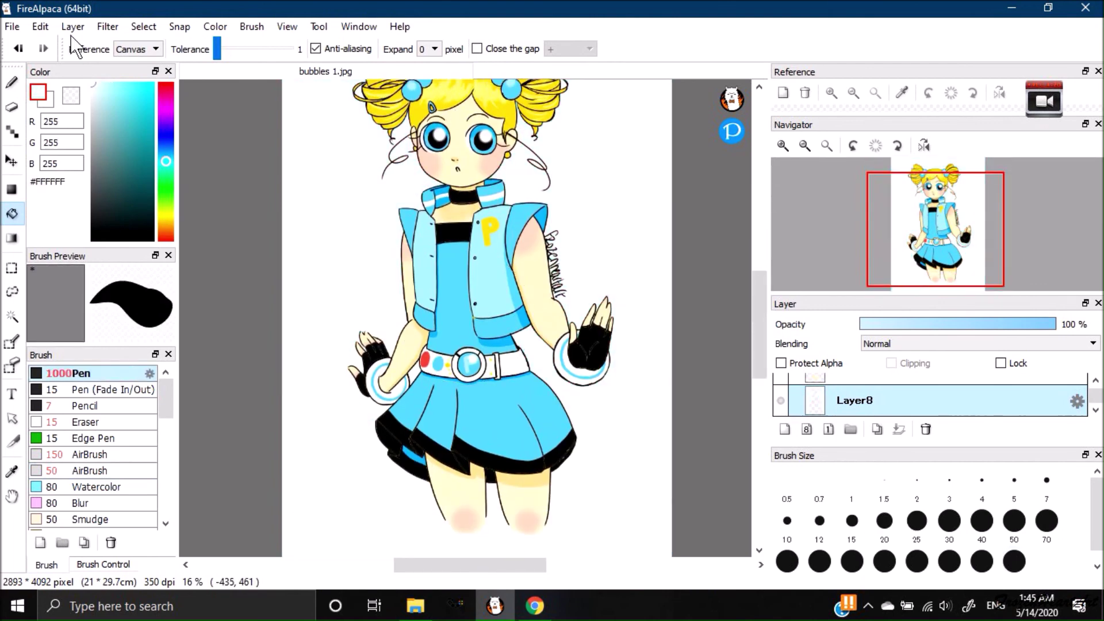
pyautogui.click(602, 162)
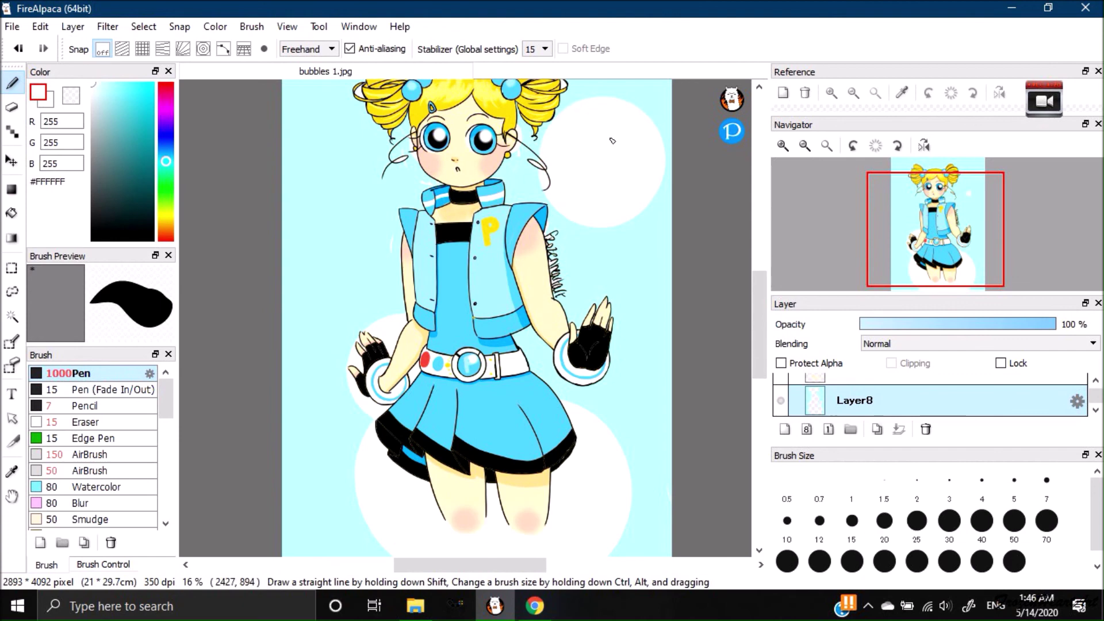
# Add white bubble circles at the canvas's left edge and in both upper corners with the Pen.
pyautogui.click(317, 184)
pyautogui.hotkey('ctrl', 'z')
pyautogui.click(299, 219)
pyautogui.moveTo(757, 308)
pyautogui.mouseDown()
pyautogui.moveTo(757, 329)
pyautogui.moveTo(757, 268)
pyautogui.mouseUp()
pyautogui.click(331, 194)
pyautogui.click(659, 193)
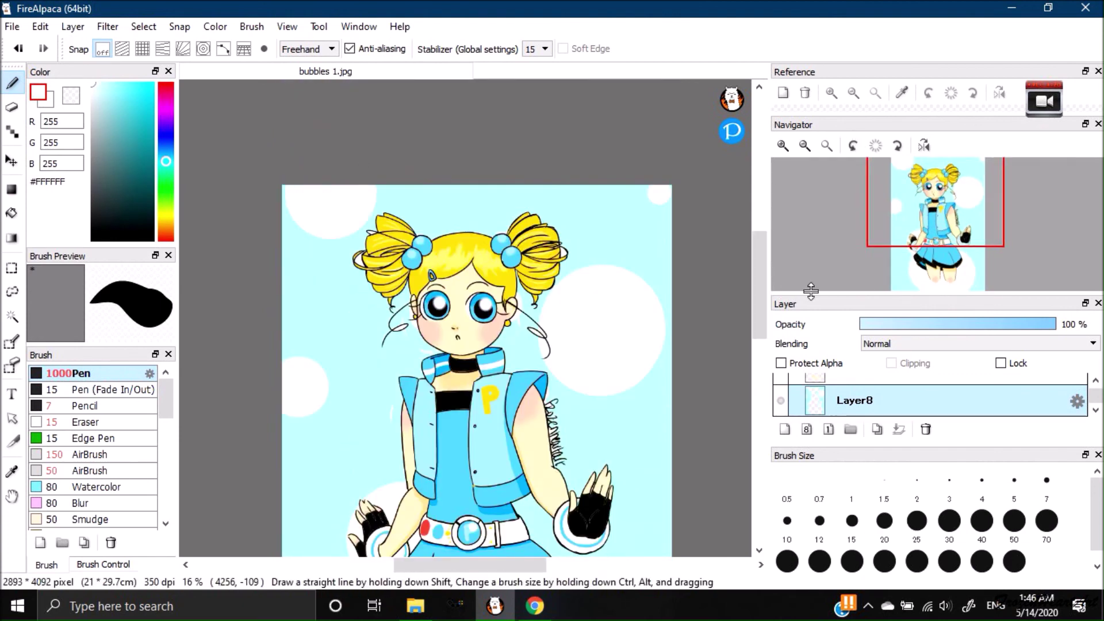
# Airbrush pale pink #FFDFFC shading along the edges of the upper background bubbles at size 150.
pyautogui.click(166, 106)
pyautogui.click(99, 84)
pyautogui.click(92, 471)
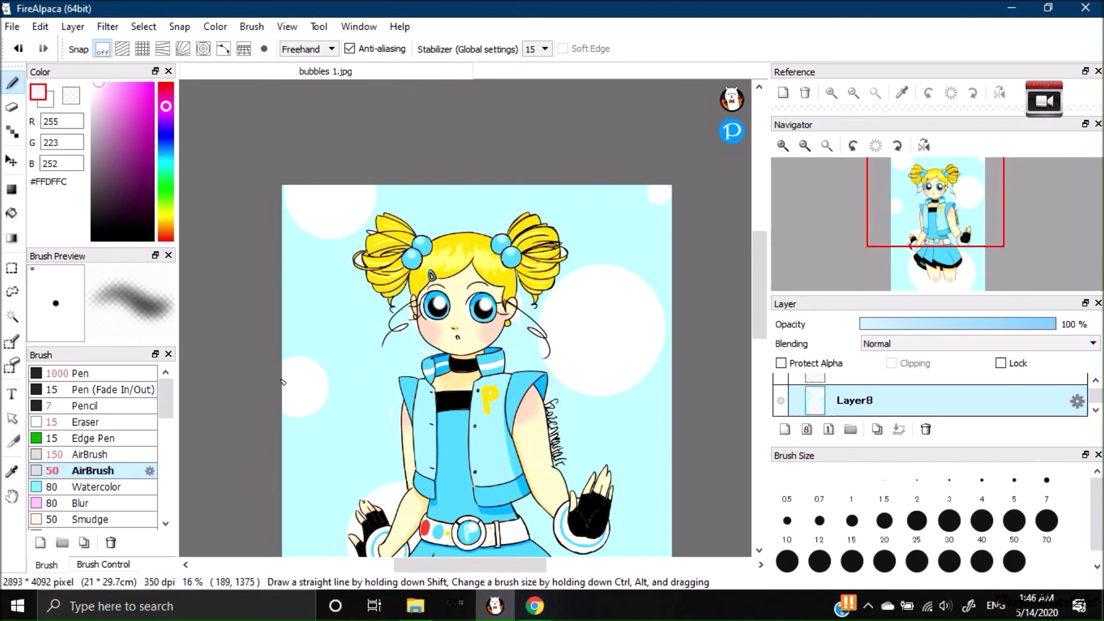
pyautogui.click(92, 455)
pyautogui.moveTo(289, 369); pyautogui.dragTo(316, 367)
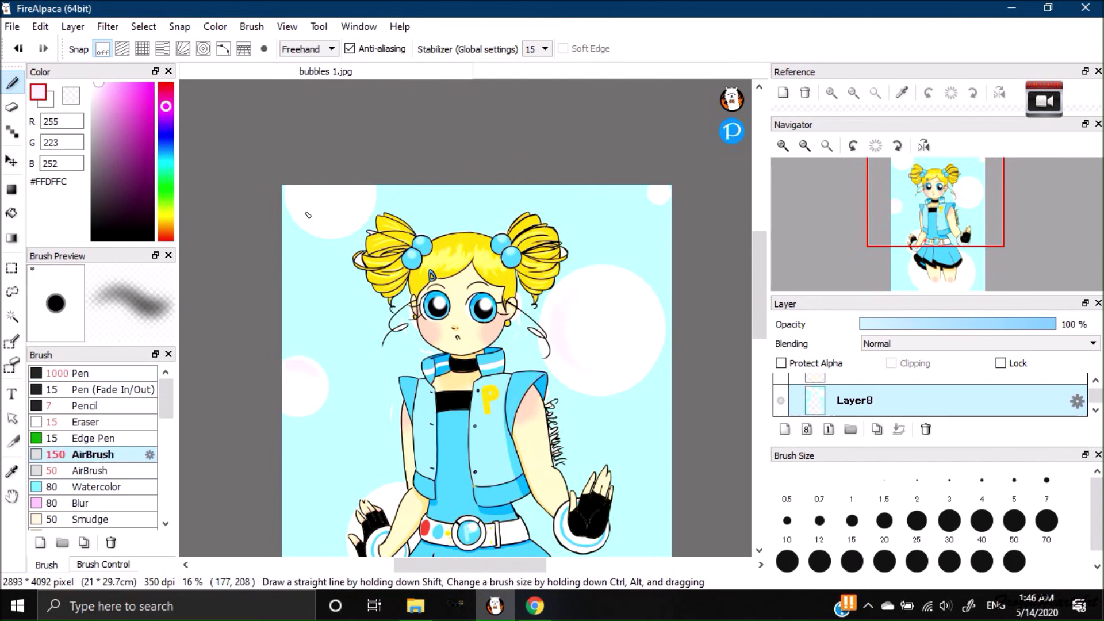
# Airbrush the same pale pink at size 500 onto the left side of the large bubble behind the legs.
pyautogui.moveTo(757, 256); pyautogui.dragTo(758, 315)
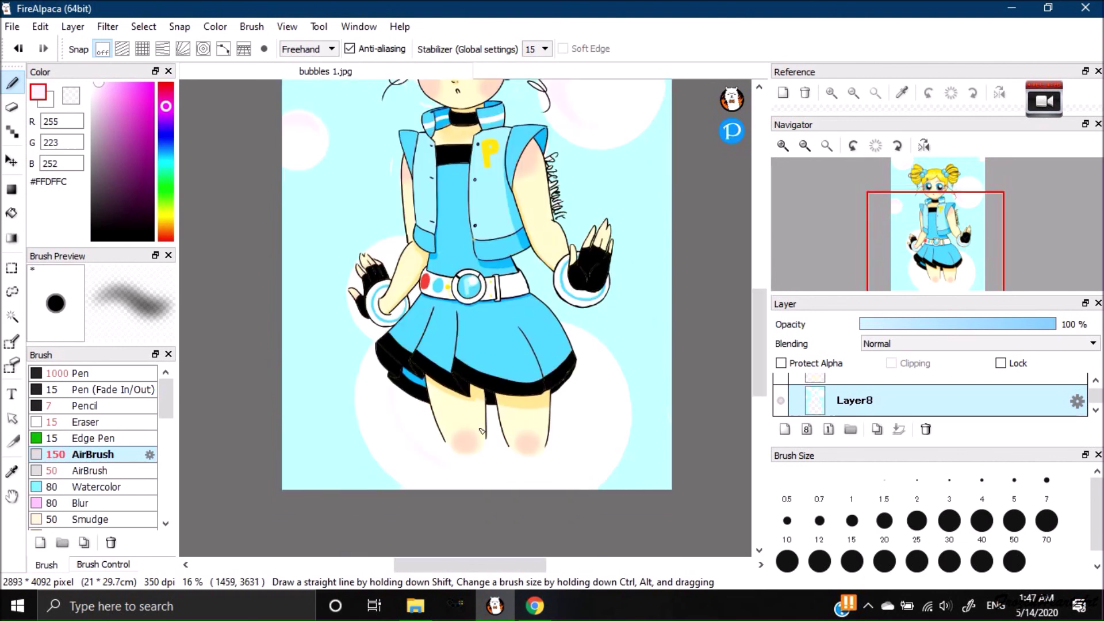
pyautogui.click(949, 561)
pyautogui.moveTo(358, 384)
pyautogui.mouseDown()
pyautogui.moveTo(443, 461)
pyautogui.moveTo(498, 472)
pyautogui.mouseUp()
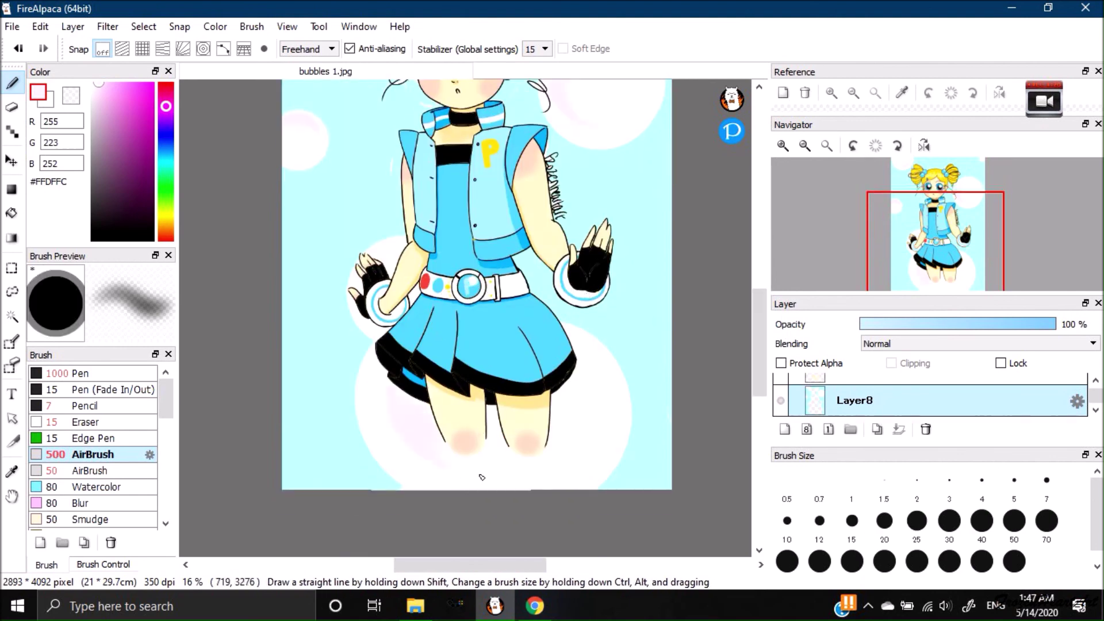
# Airbrush lavender #C2C6FF shading on the bubbles beside the head, at the left edge and behind the legs.
pyautogui.moveTo(756, 332); pyautogui.dragTo(756, 272)
pyautogui.click(166, 137)
pyautogui.click(111, 80)
pyautogui.moveTo(112, 81); pyautogui.dragTo(106, 80)
pyautogui.moveTo(589, 308); pyautogui.dragTo(642, 333)
pyautogui.moveTo(294, 416); pyautogui.dragTo(311, 416)
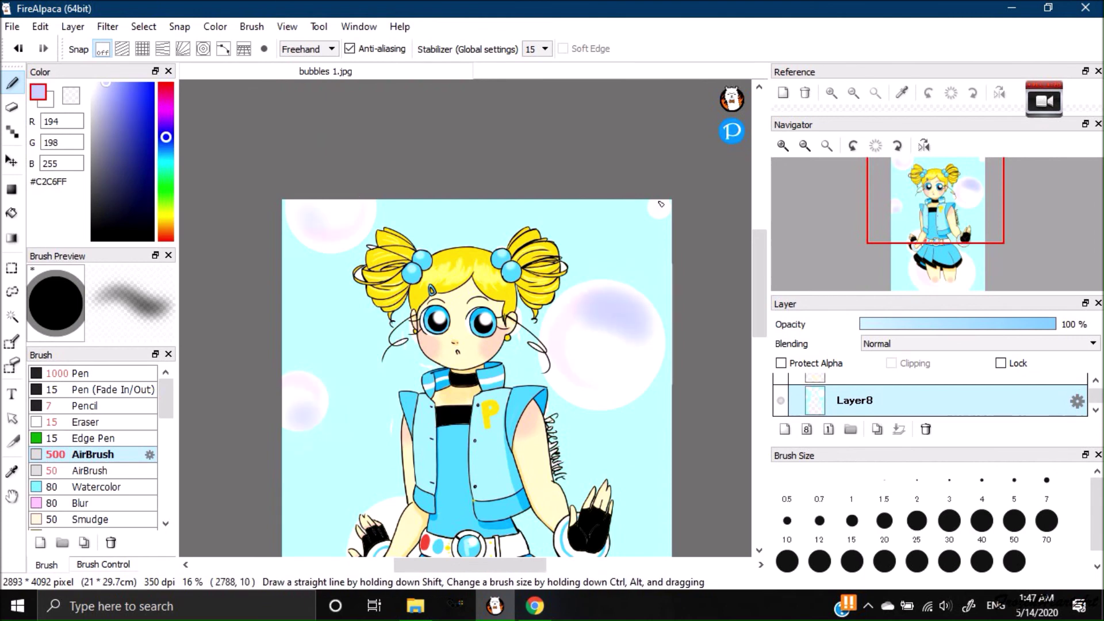
pyautogui.scroll(-5, 517, 344)
pyautogui.moveTo(572, 359); pyautogui.dragTo(544, 382)
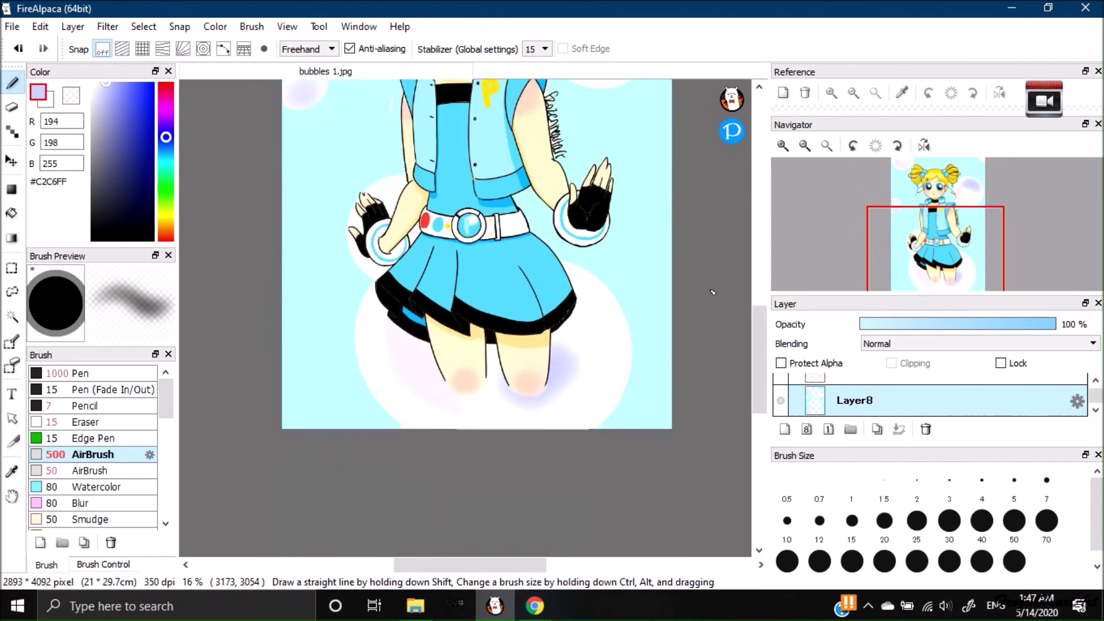
# Save the finished drawing as "bubbles 1" in FireAlpaca (*.mdp) format in the Drawings folder.
pyautogui.click(826, 146)
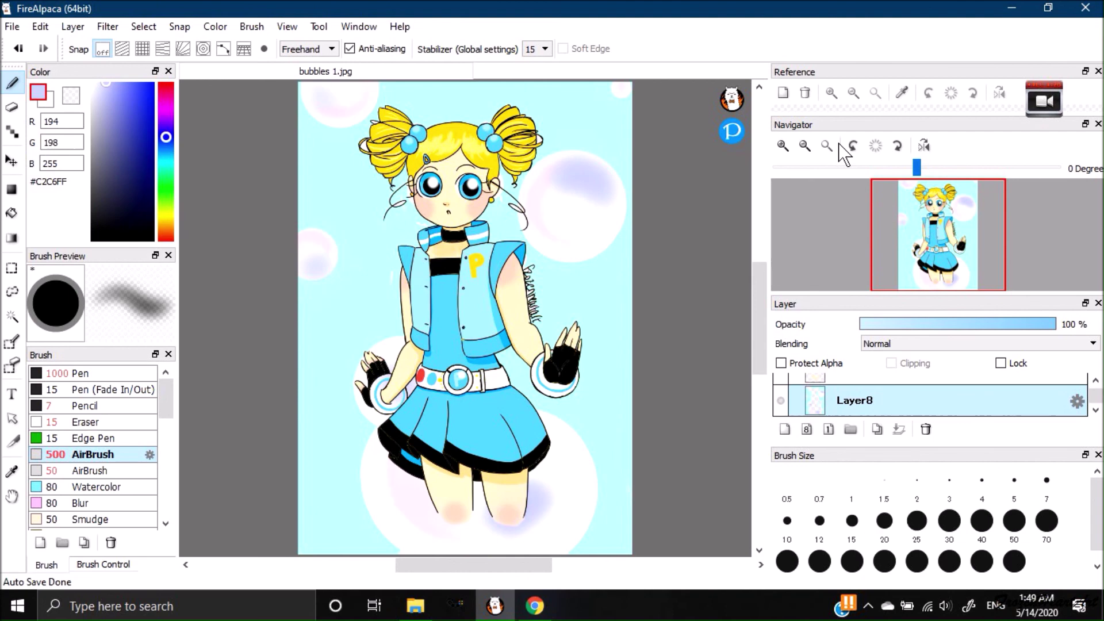
pyautogui.hotkey('ctrl', 's')
pyautogui.click(683, 322)
pyautogui.click(12, 27)
pyautogui.click(117, 168)
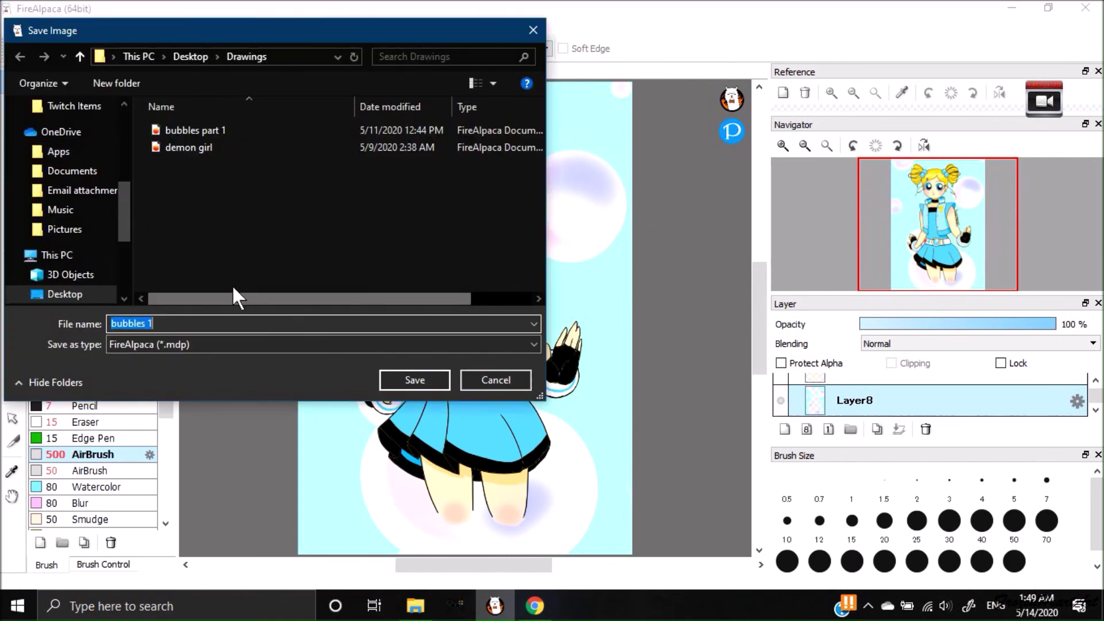
pyautogui.click(418, 378)
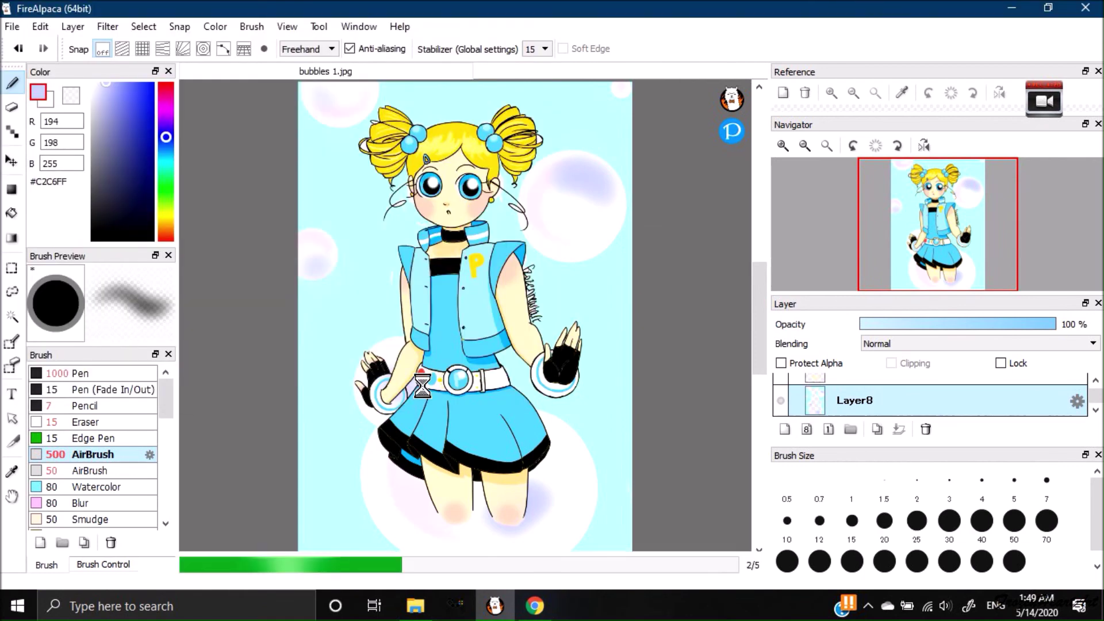
# Save a JPEG copy as "bubbles 1" at quality 95, replacing the existing file.
pyautogui.click(12, 26)
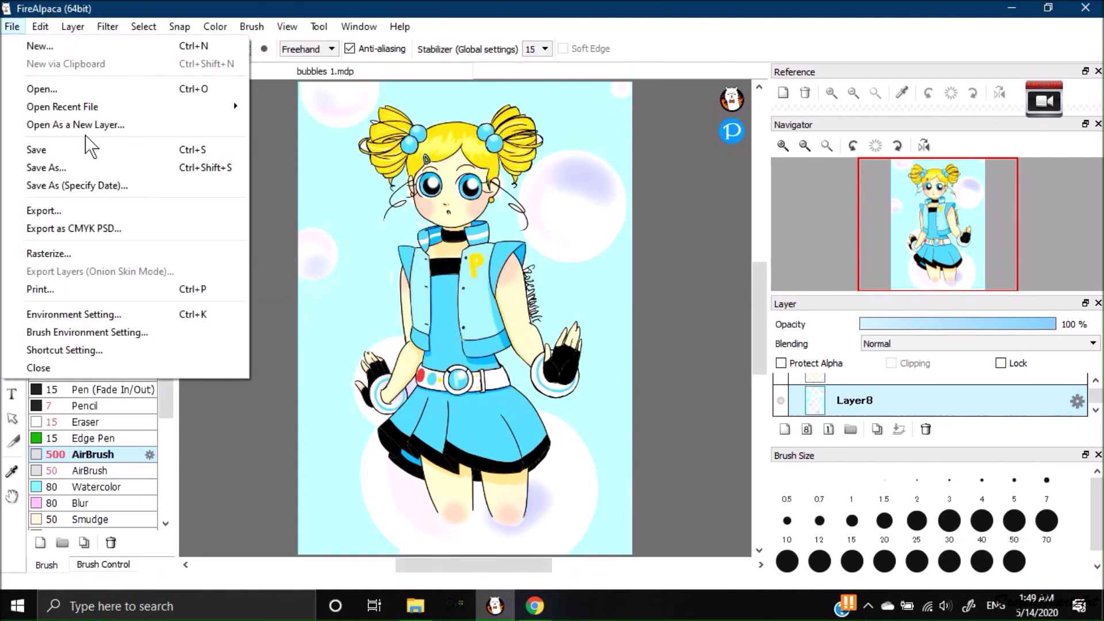
pyautogui.click(35, 165)
pyautogui.click(249, 340)
pyautogui.click(247, 385)
pyautogui.click(403, 378)
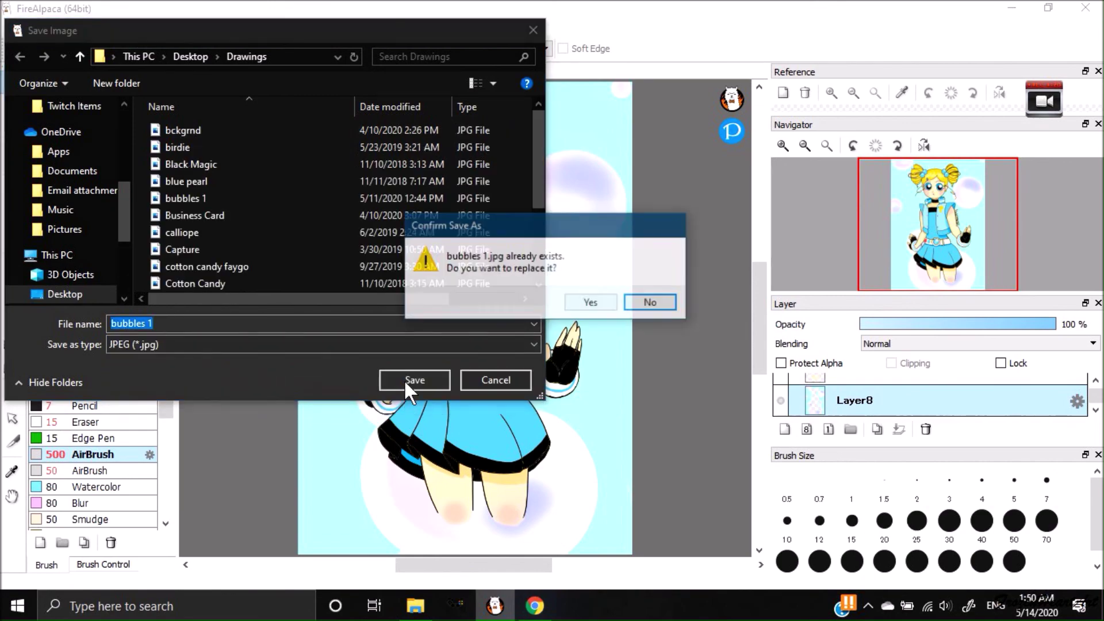
pyautogui.click(589, 299)
pyautogui.click(603, 321)
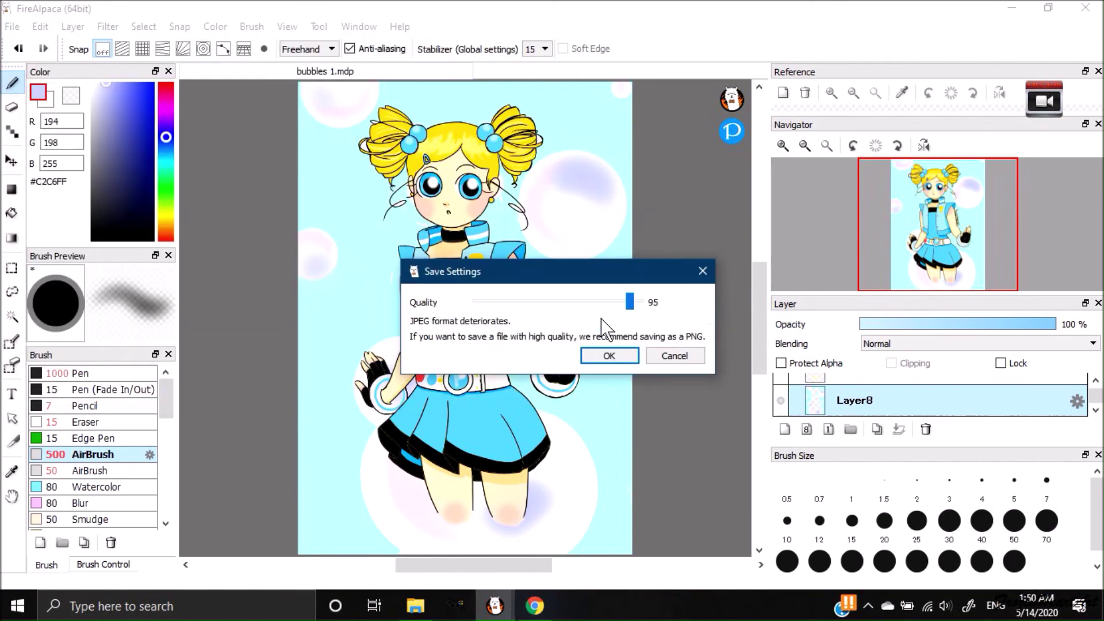
pyautogui.click(603, 355)
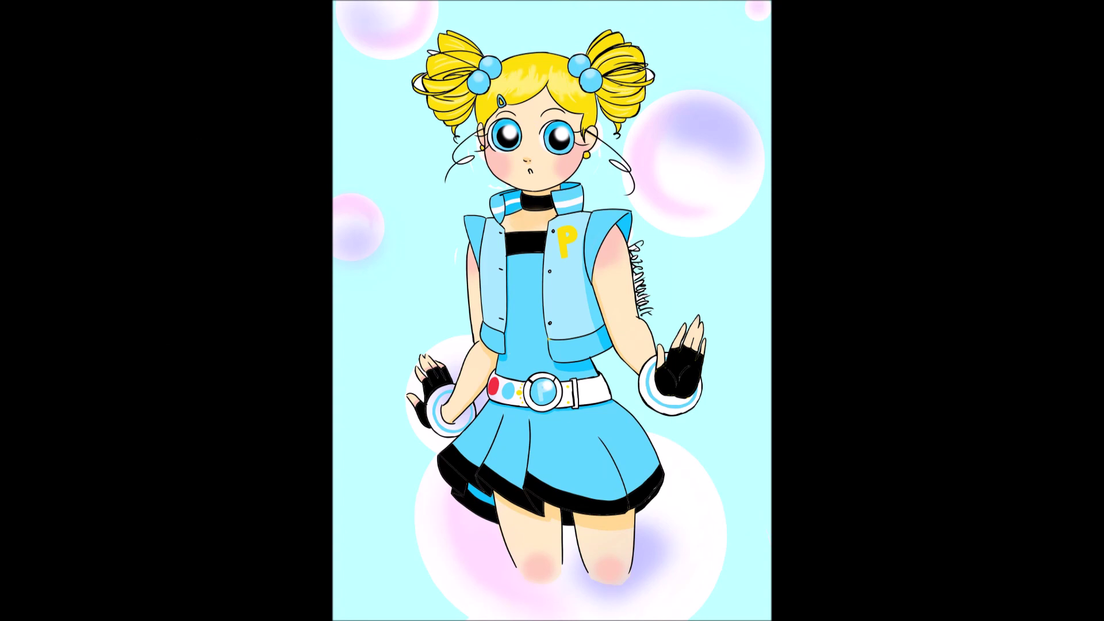